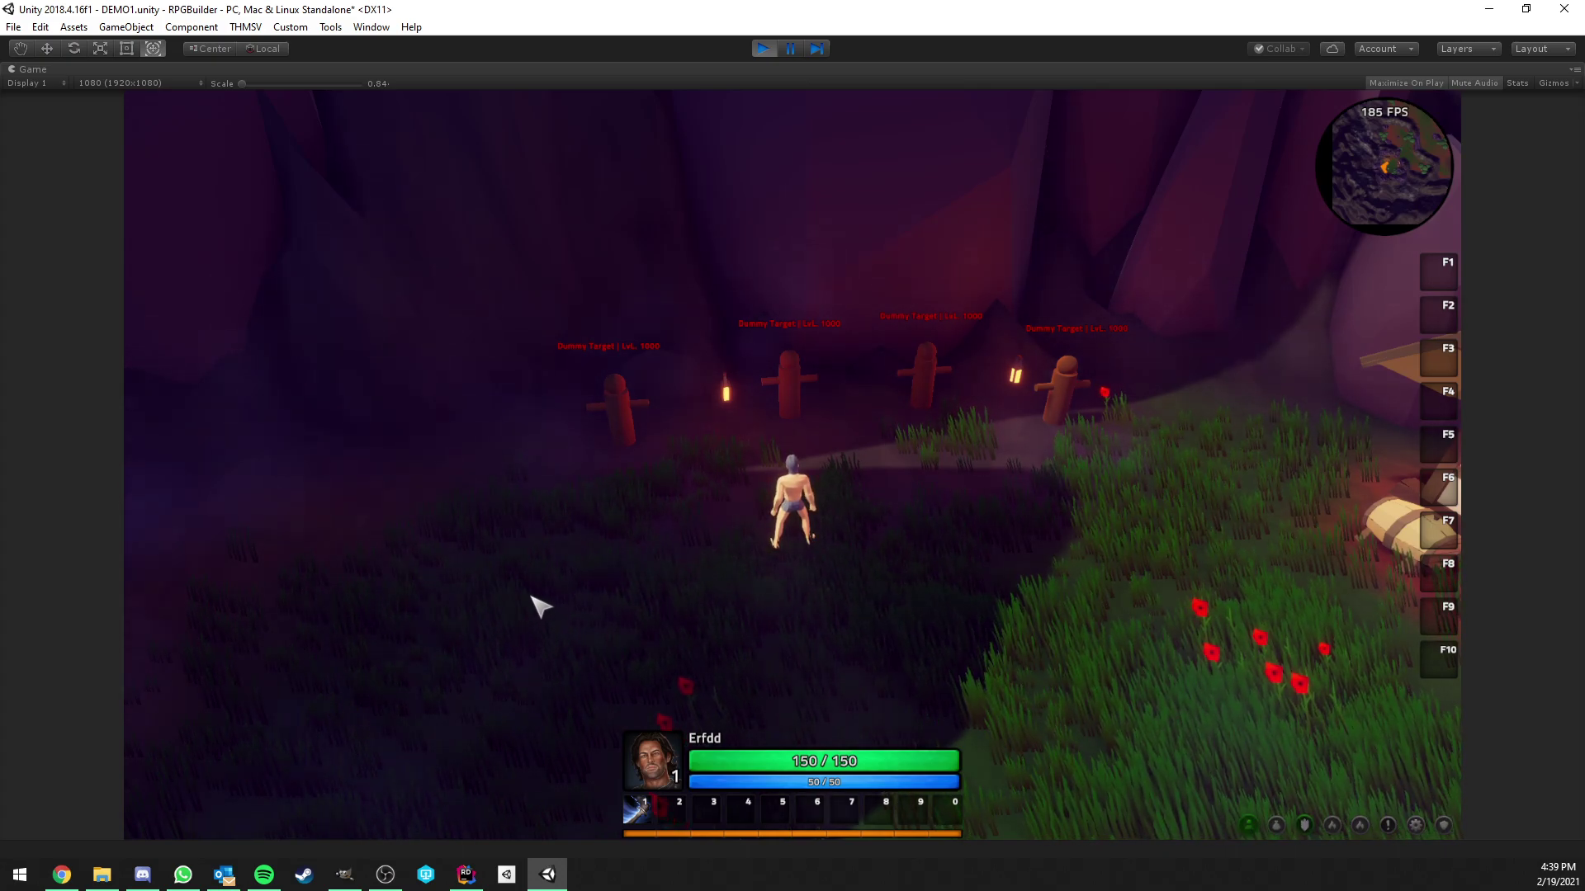
Cycle the player's target through the four training dummies.
key("s")
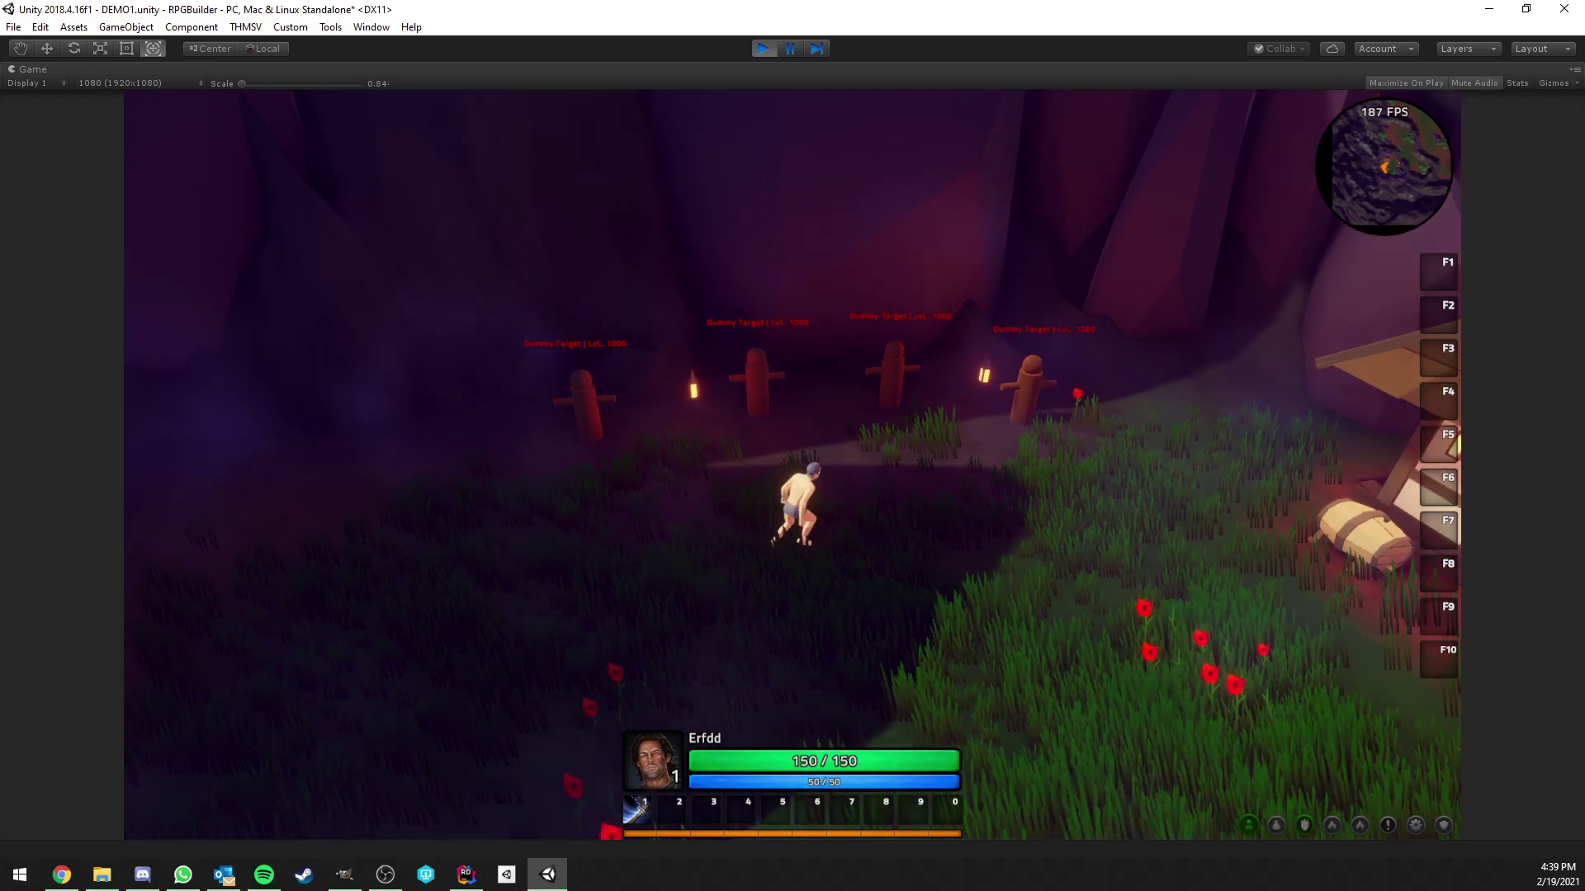
key("Tab")
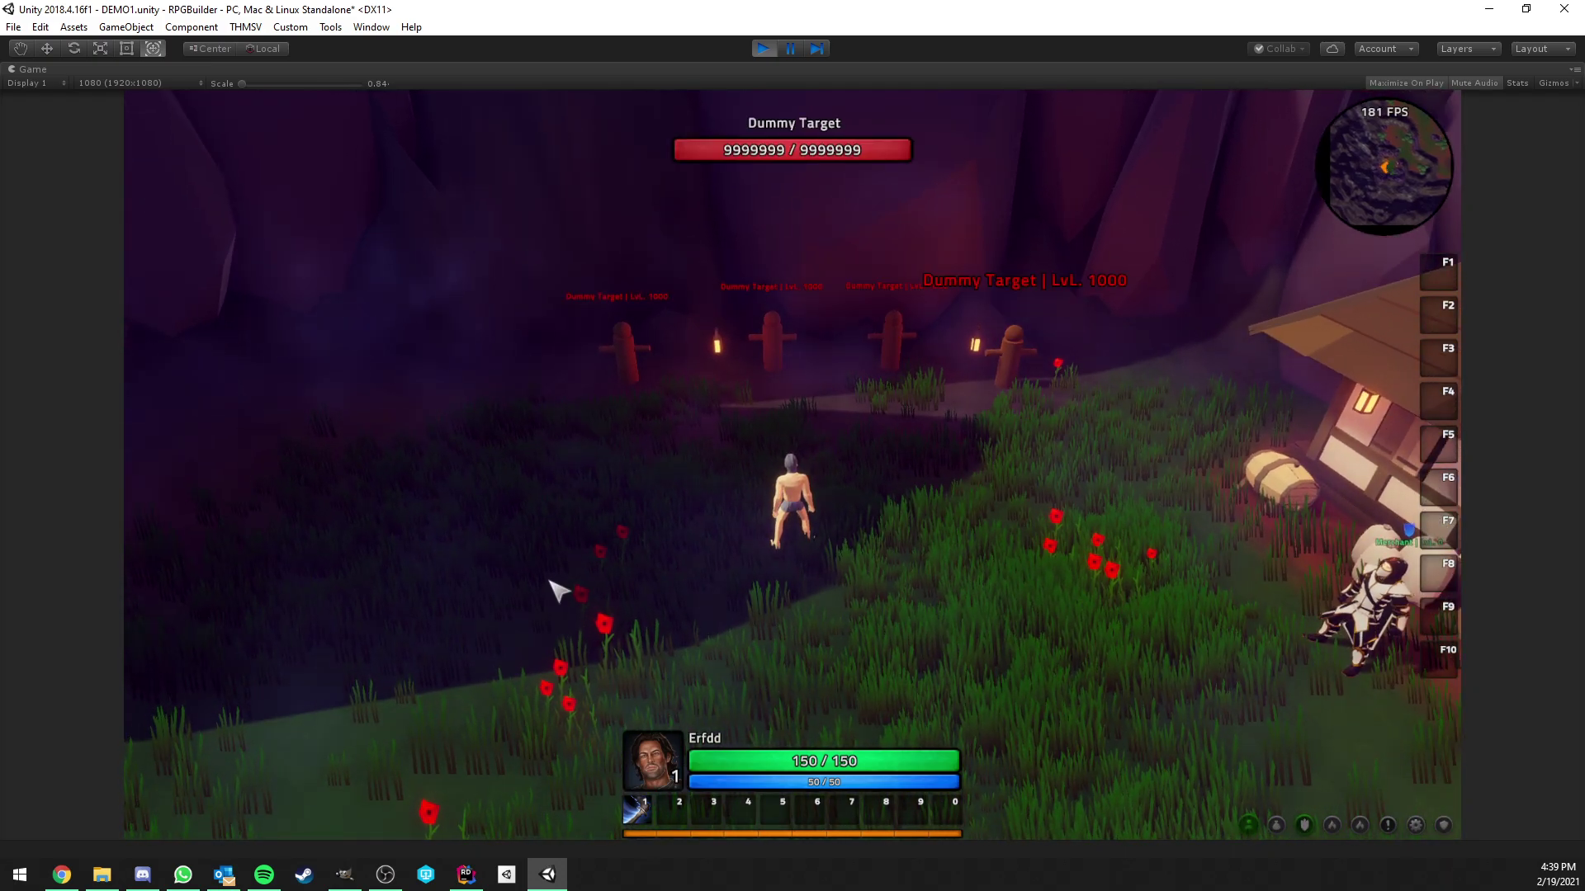
key("Tab")
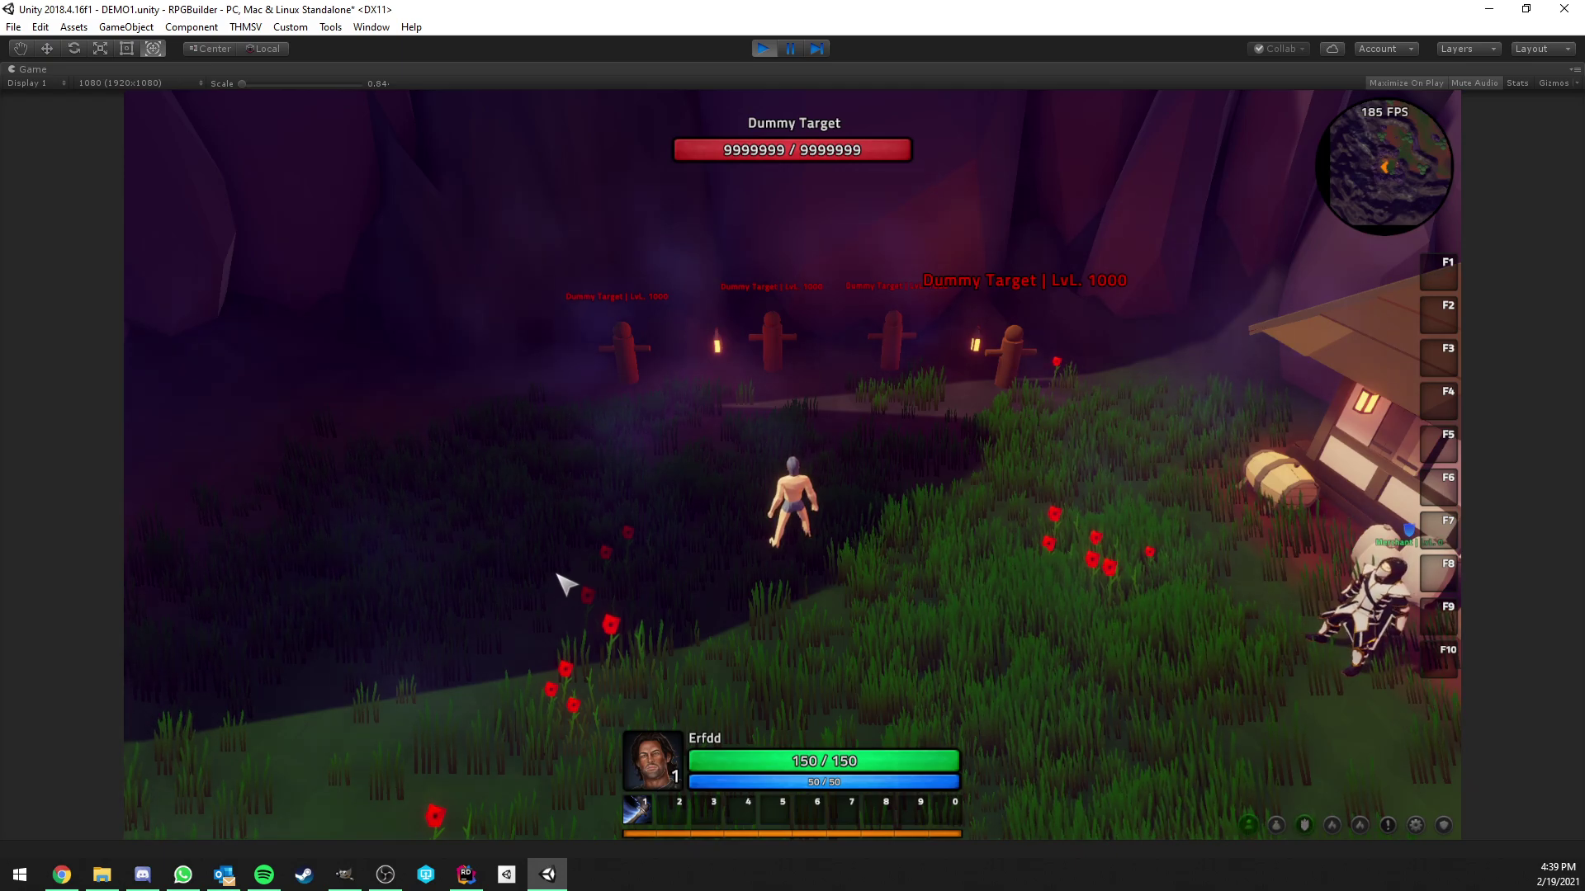
key("Tab")
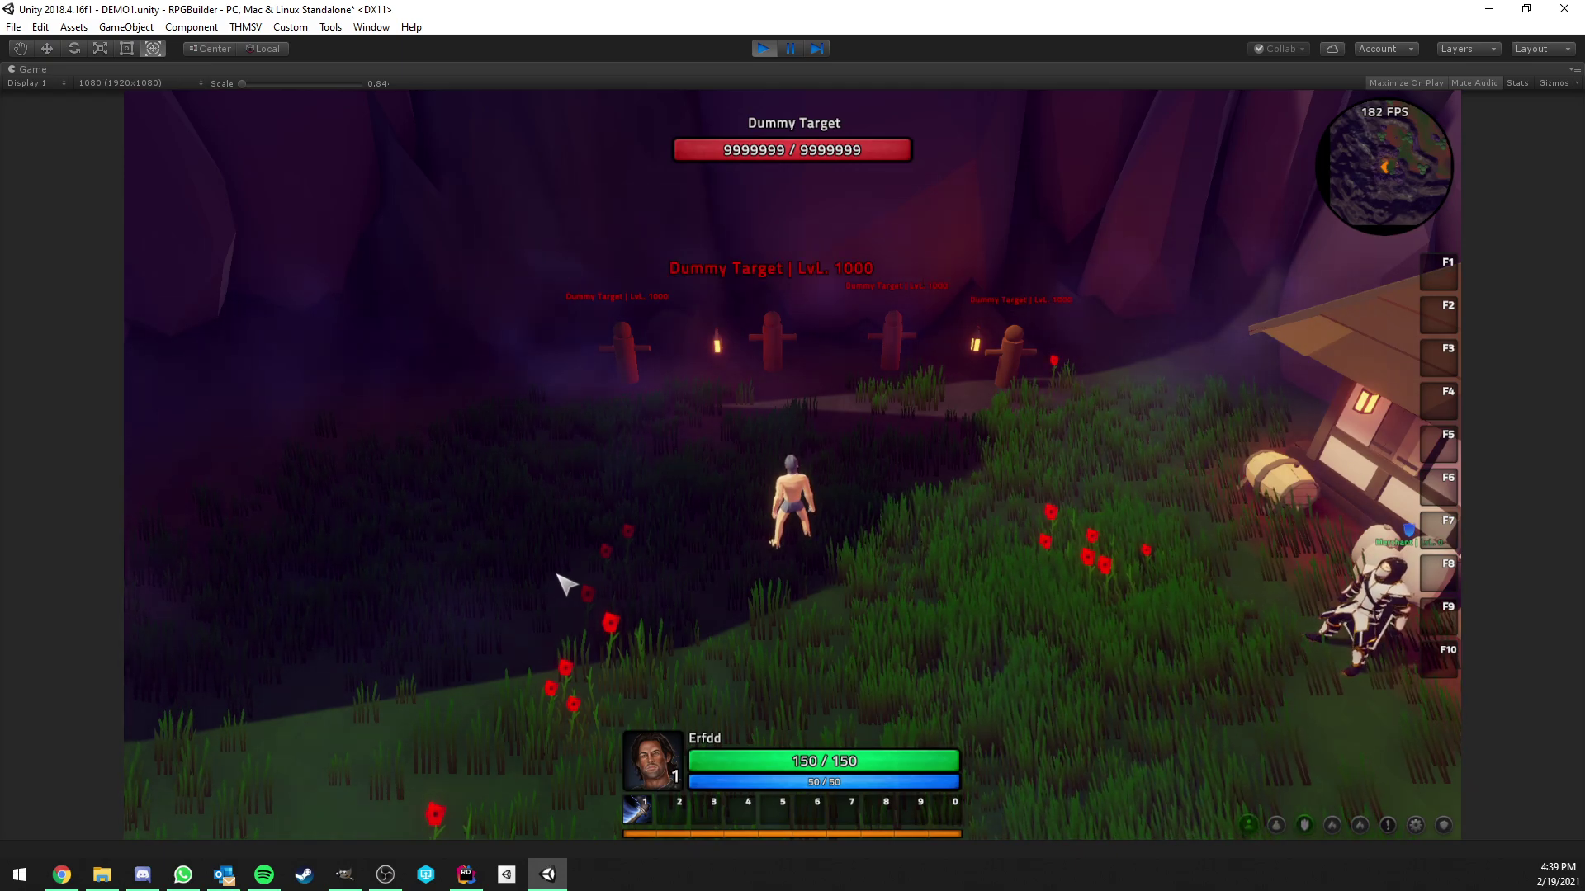
key("Tab")
key("Tab")
key("Tab")
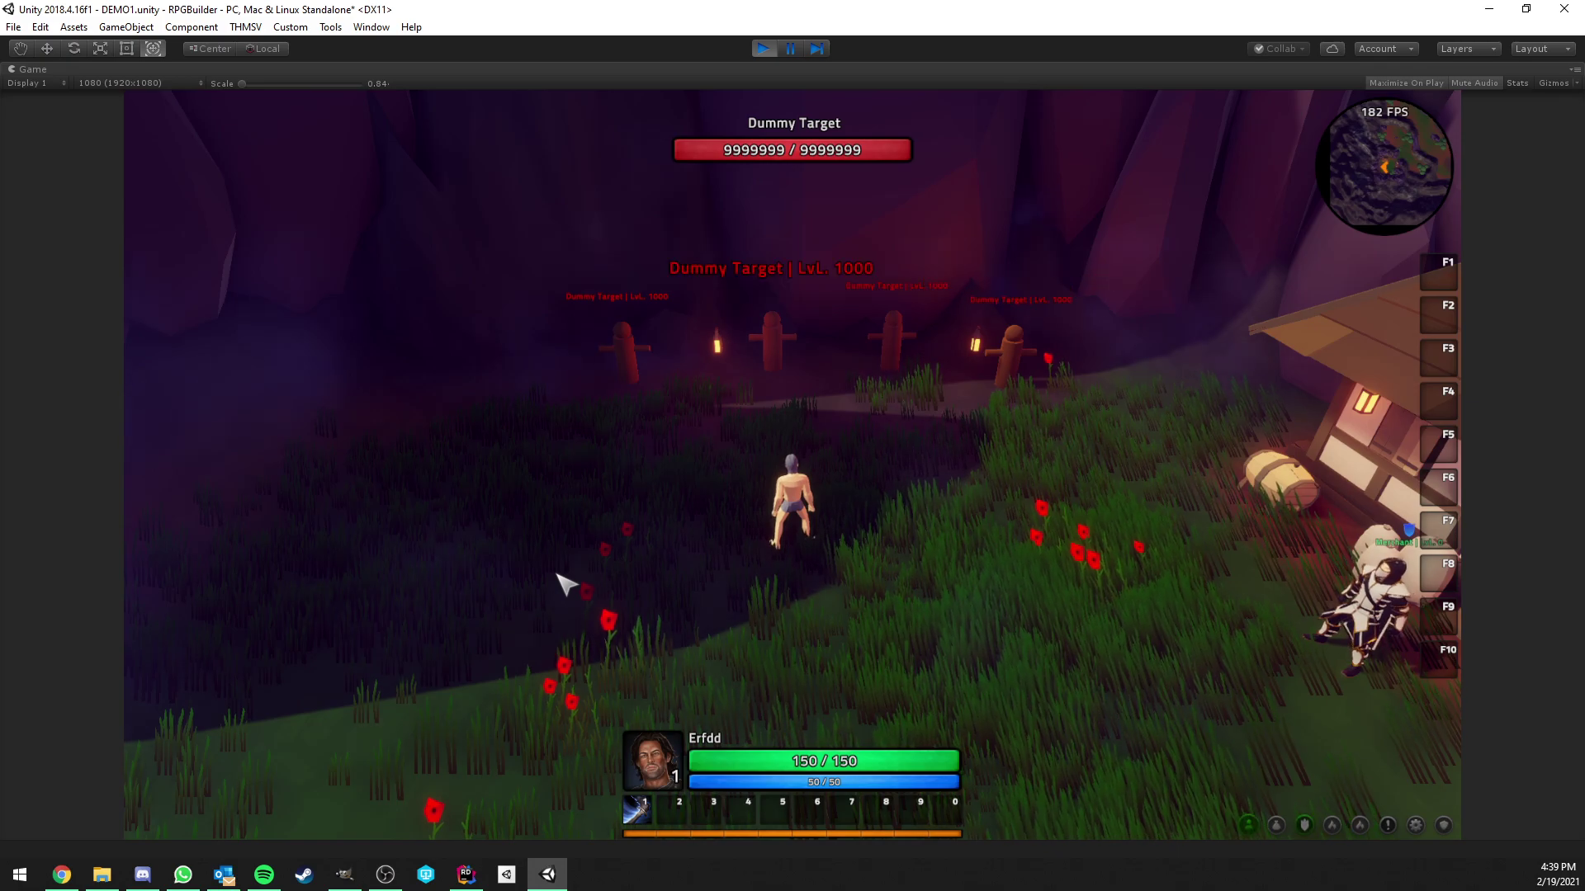
key("Tab")
key("Tab")
key("Tab")
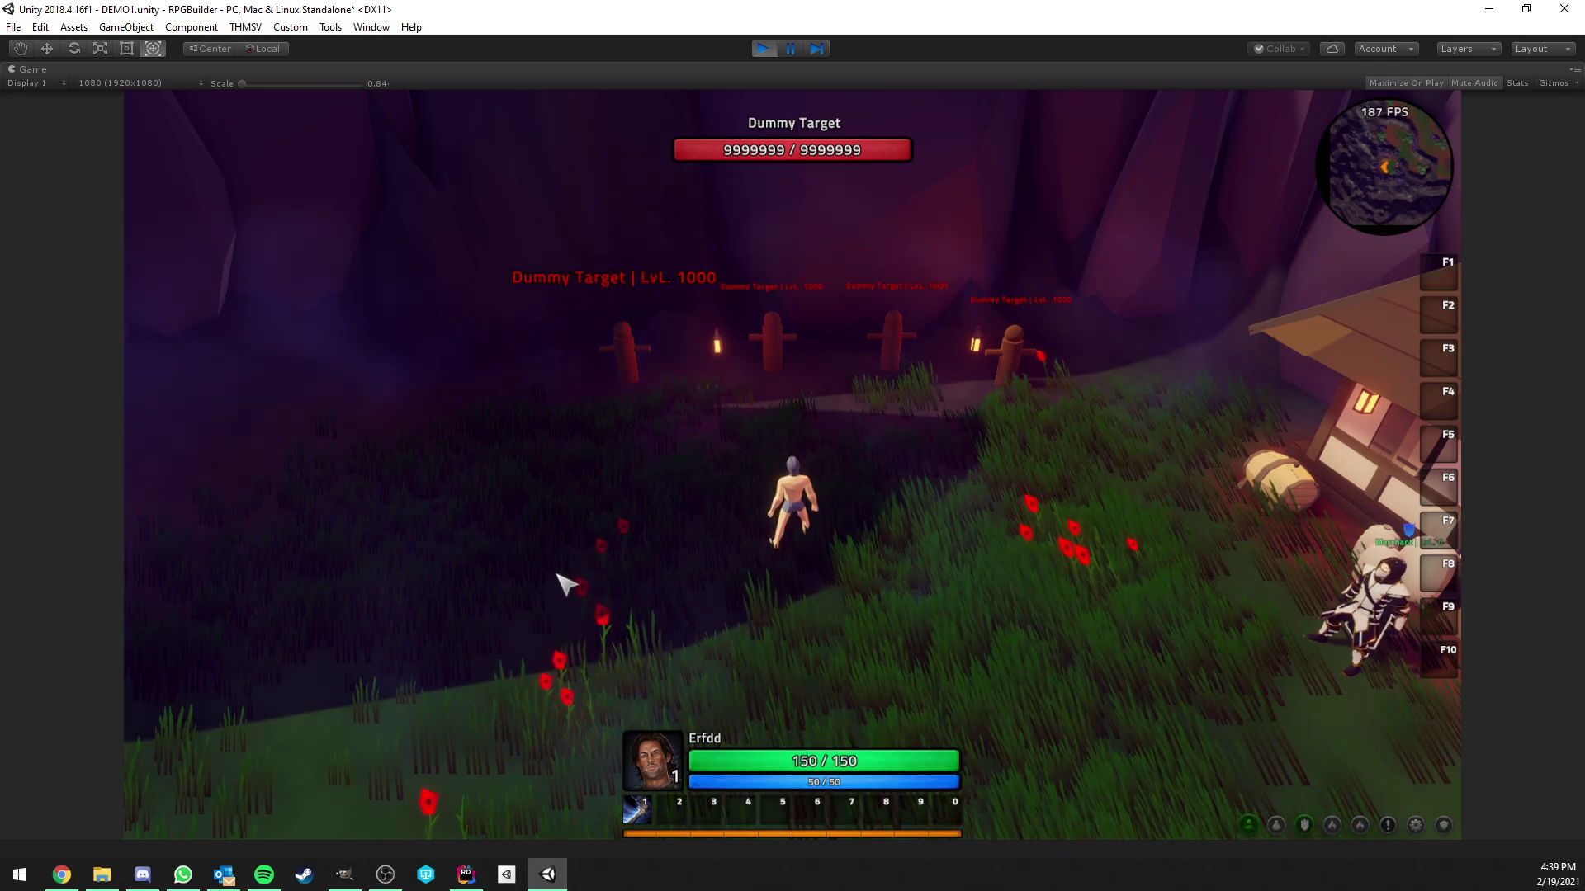
key("Tab")
key("Tab")
key("Tab")
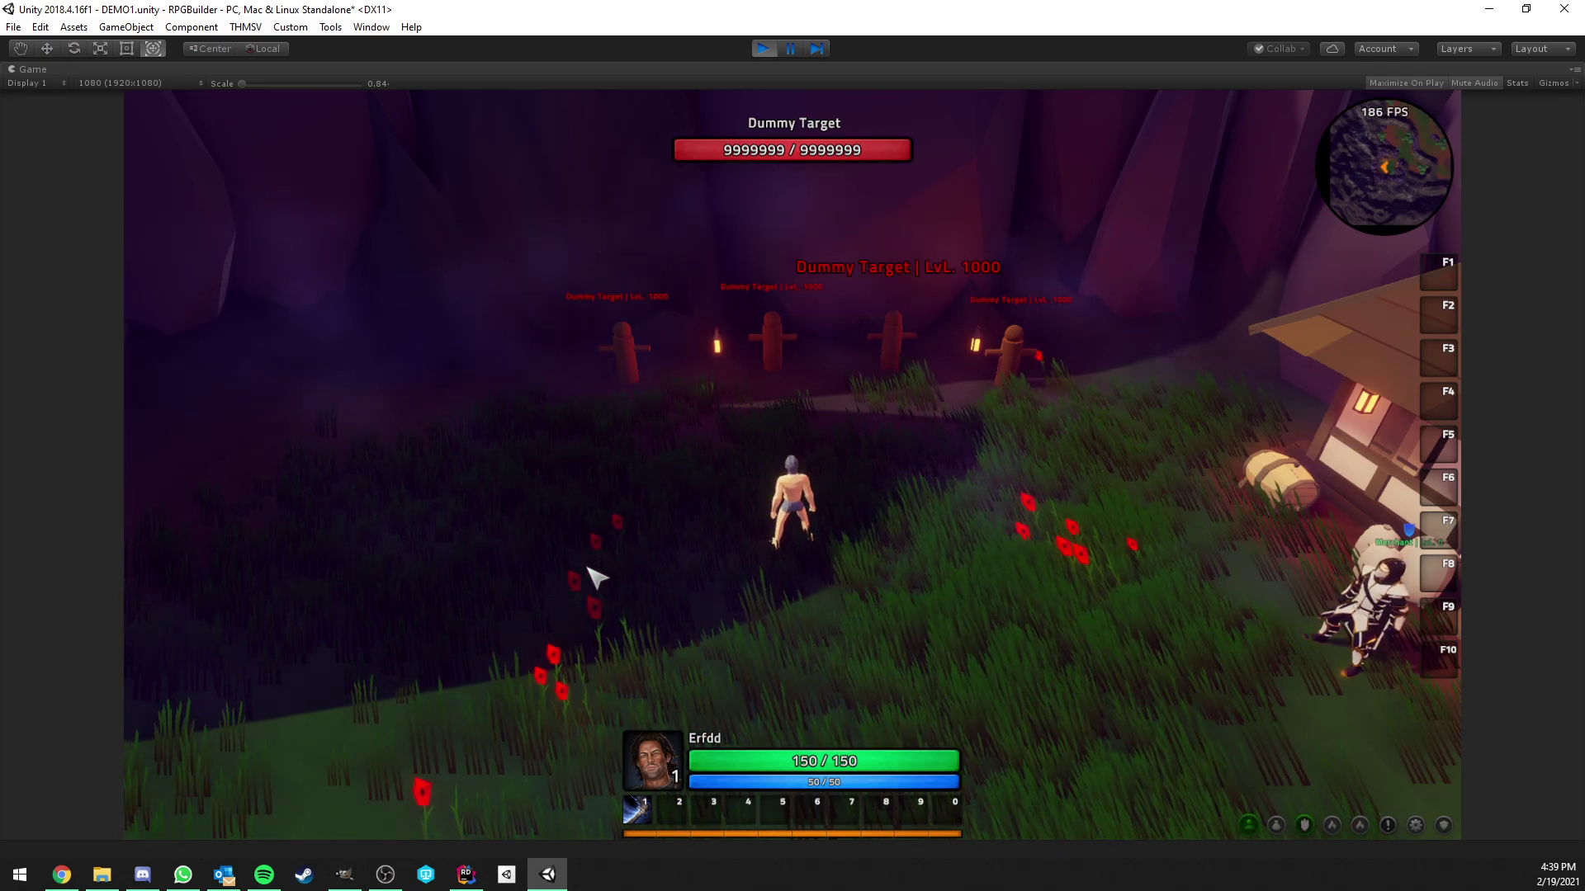
key("Tab")
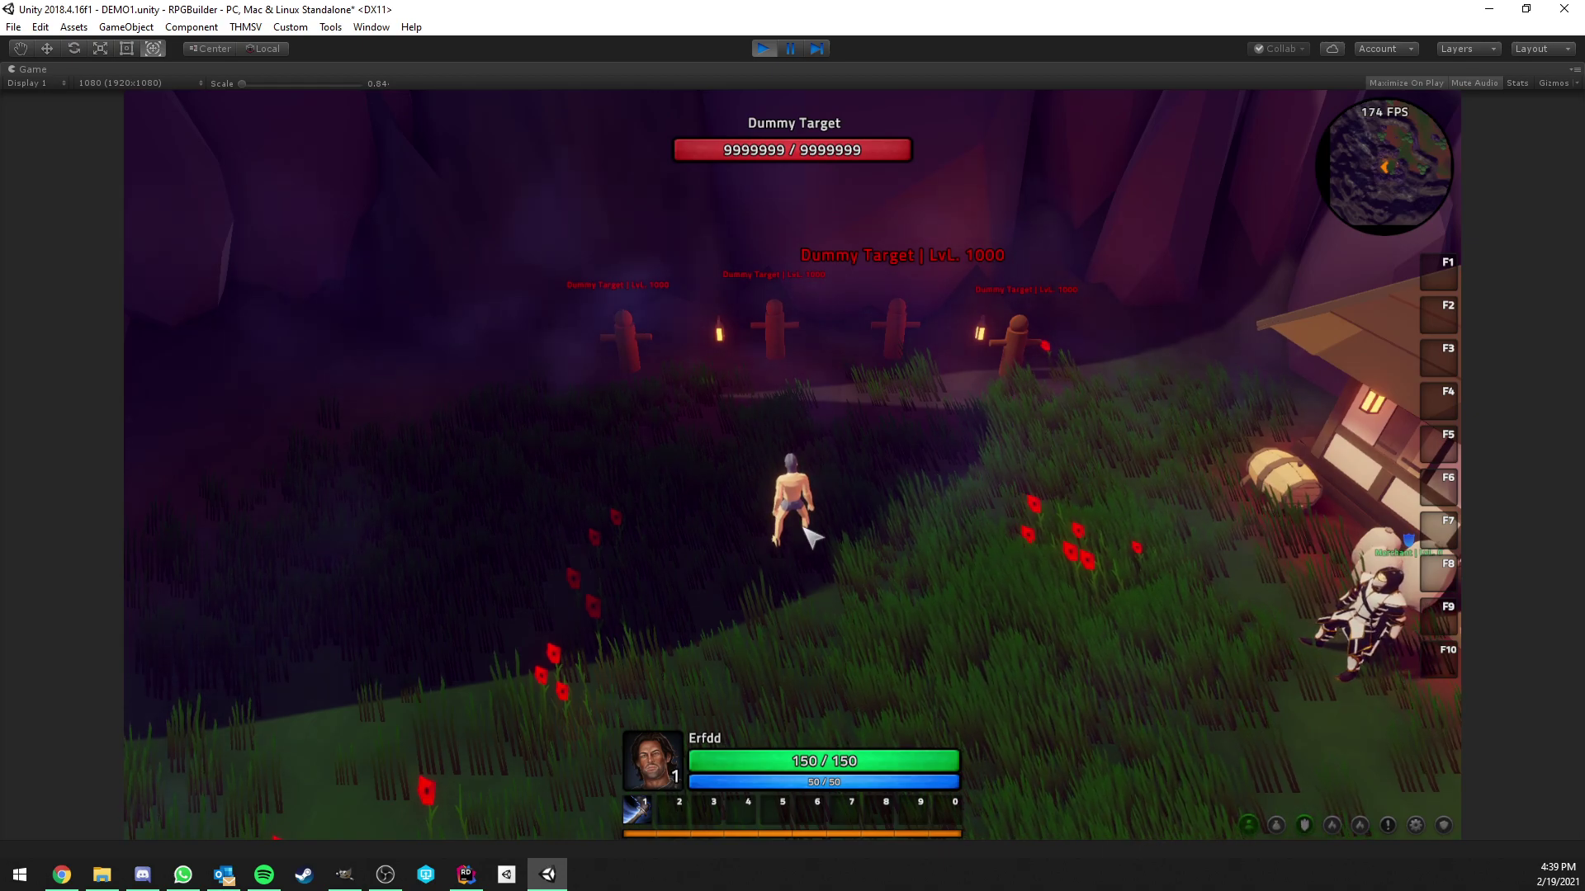
key("Tab")
key("Tab")
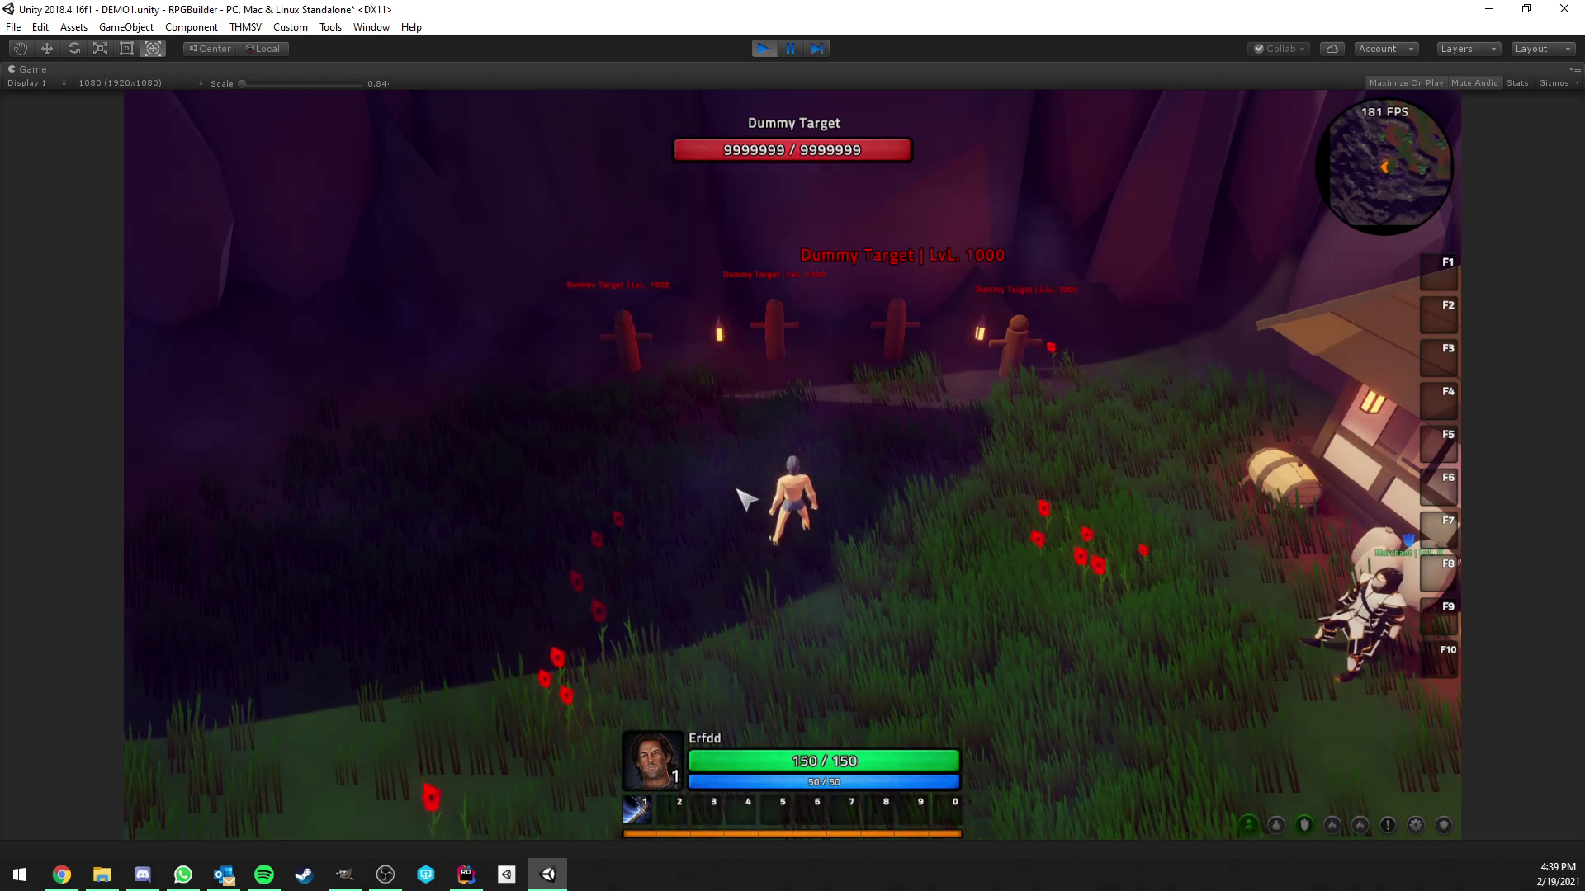
key("Tab")
key("Tab")
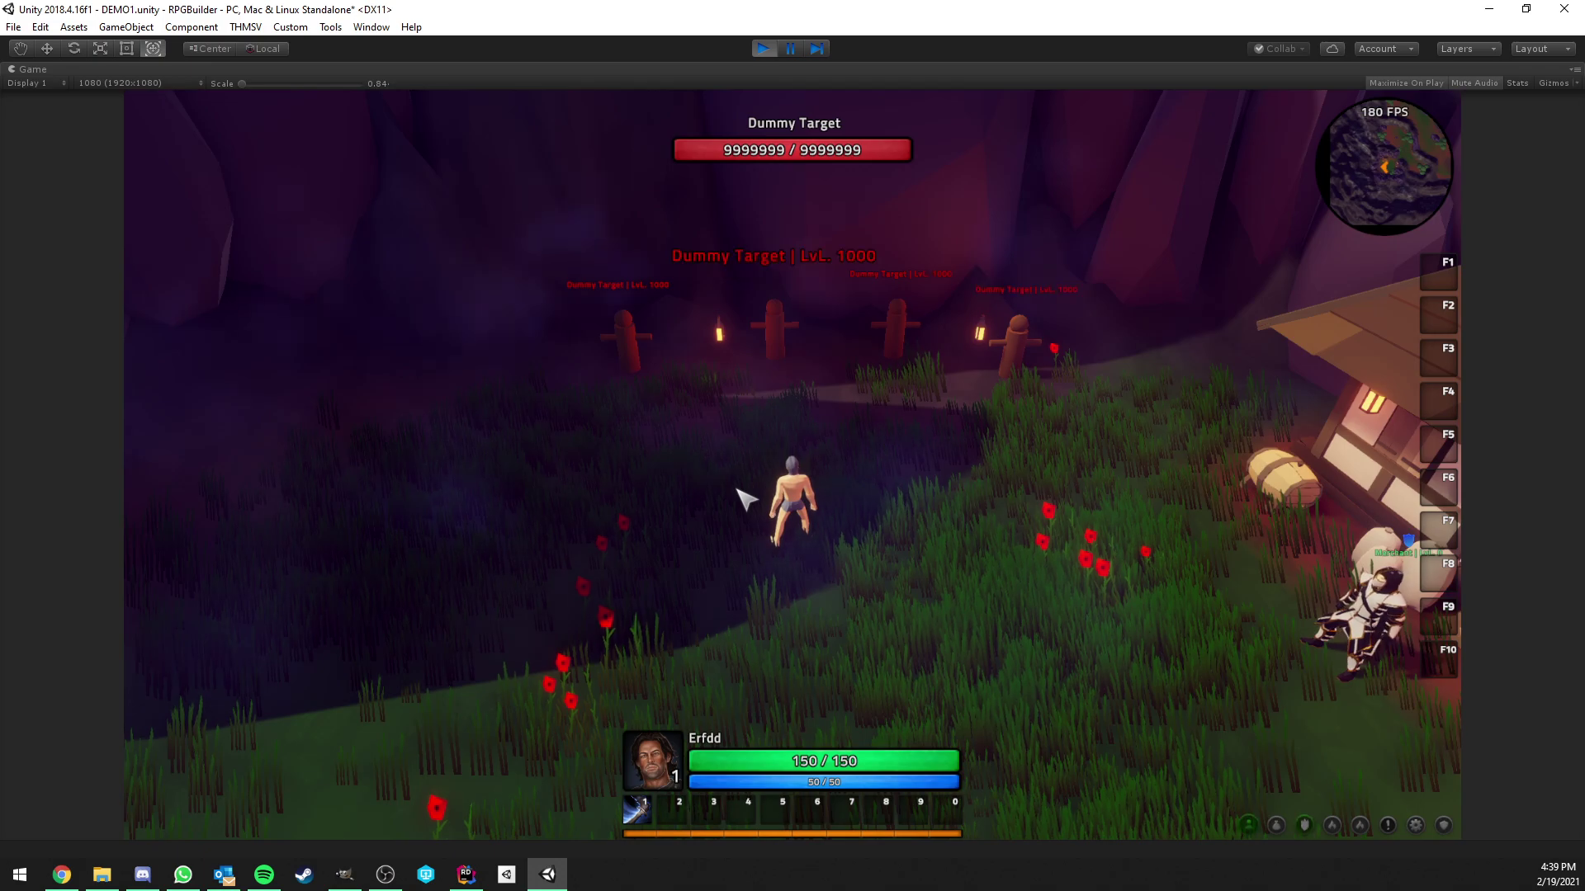
key("Tab")
key("Tab")
key("Tab")
key("Tab")
Reposition the character slightly, select a training dummy directly, and cycle the target among the dummies again.
key("w")
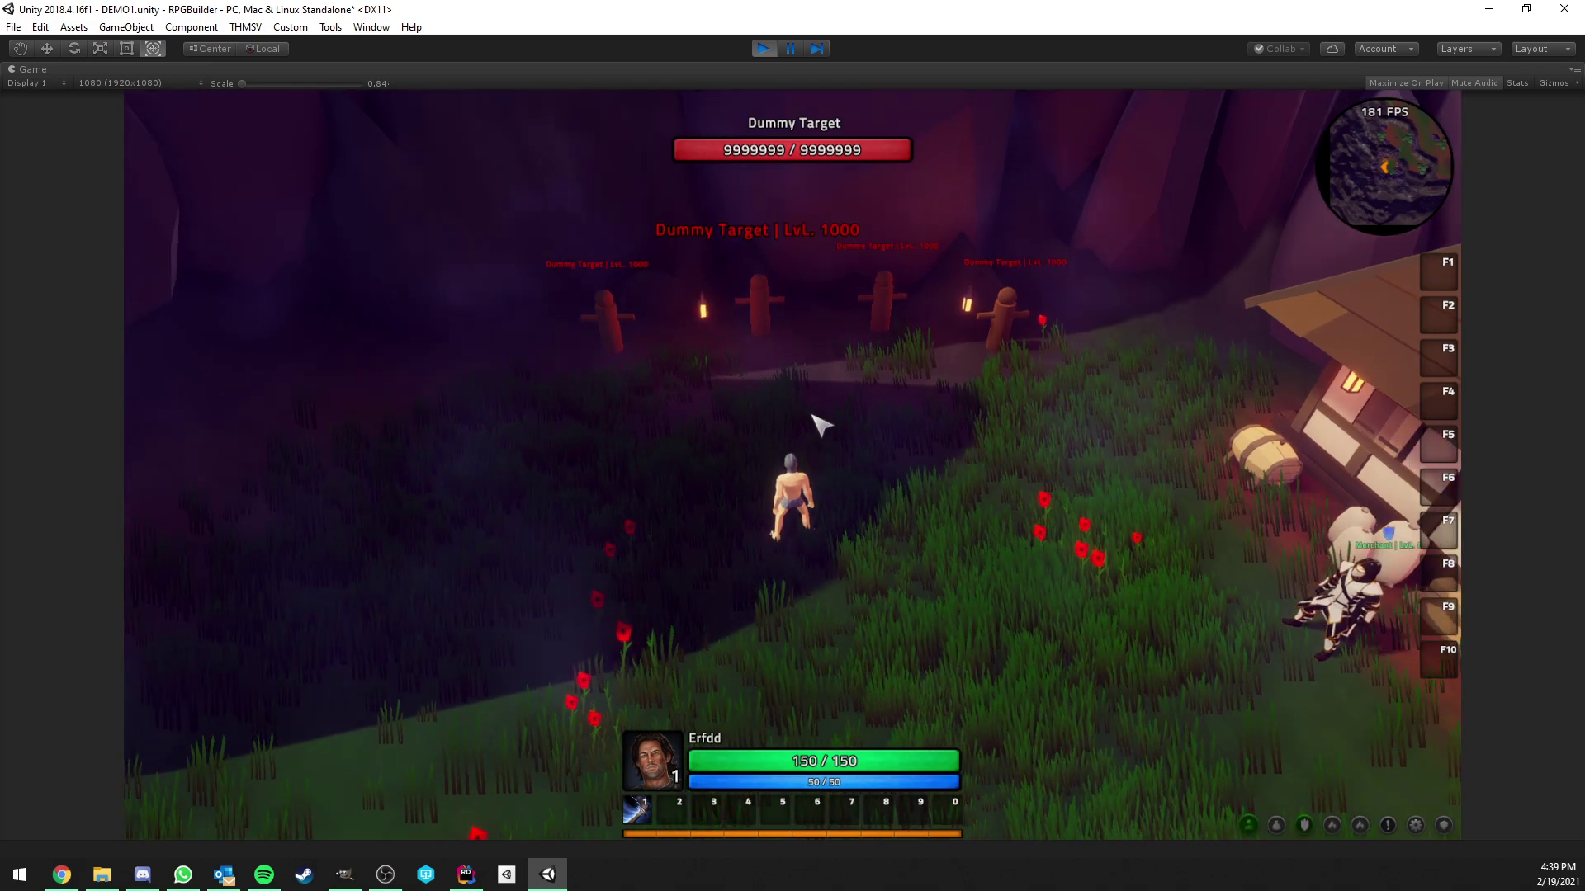
left_click(881, 321)
key("Tab")
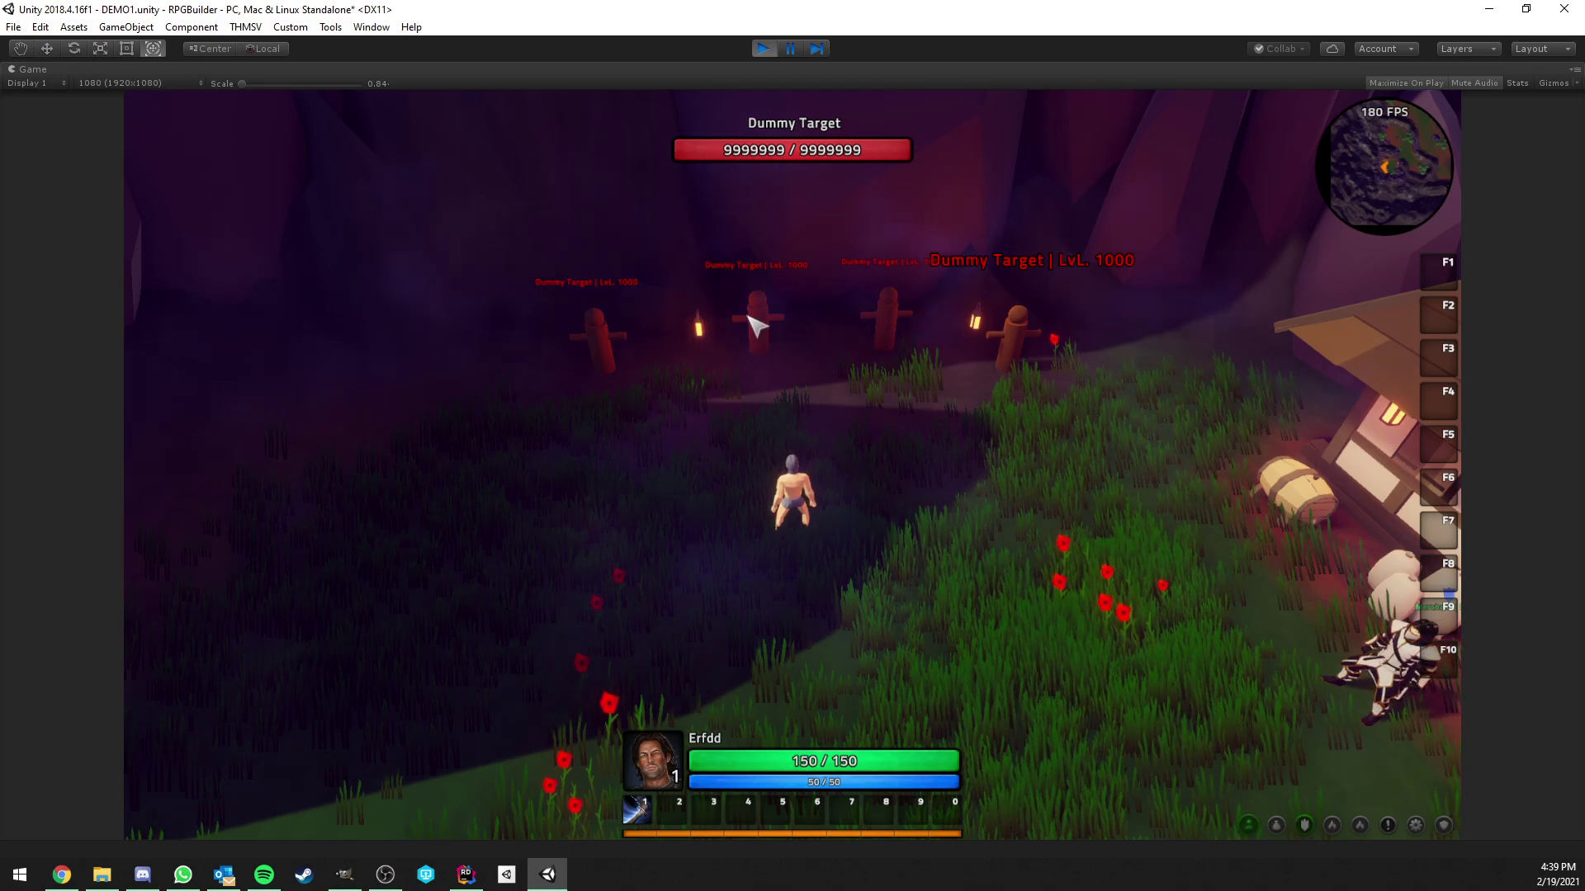
key("Tab")
key("Tab")
key("Tab")
key("Tab")
key("Tab")
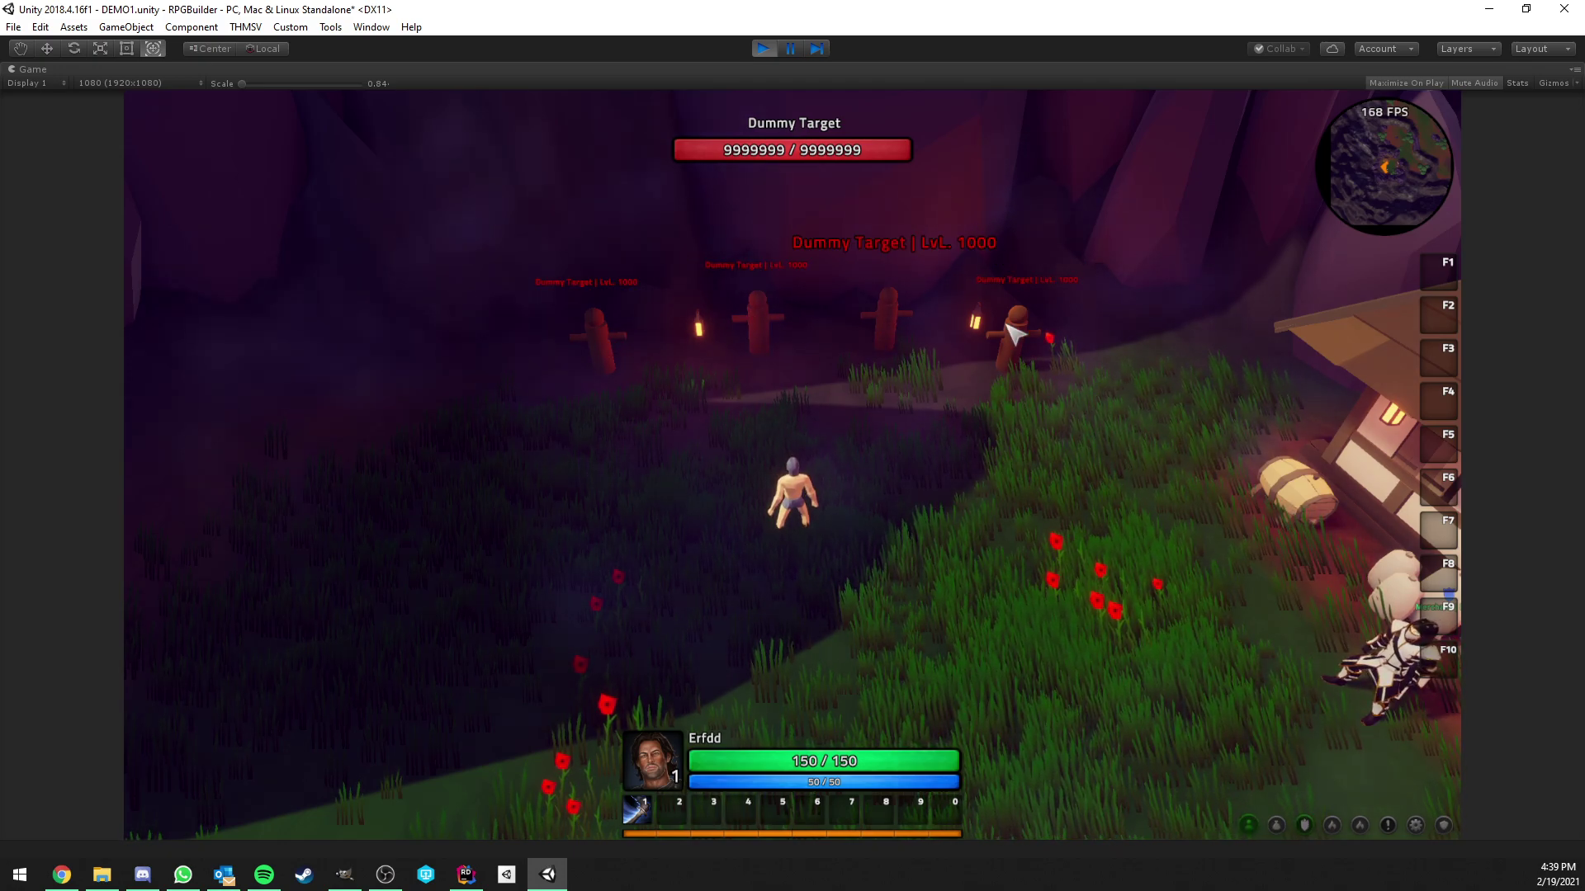
key("Tab")
key("Tab")
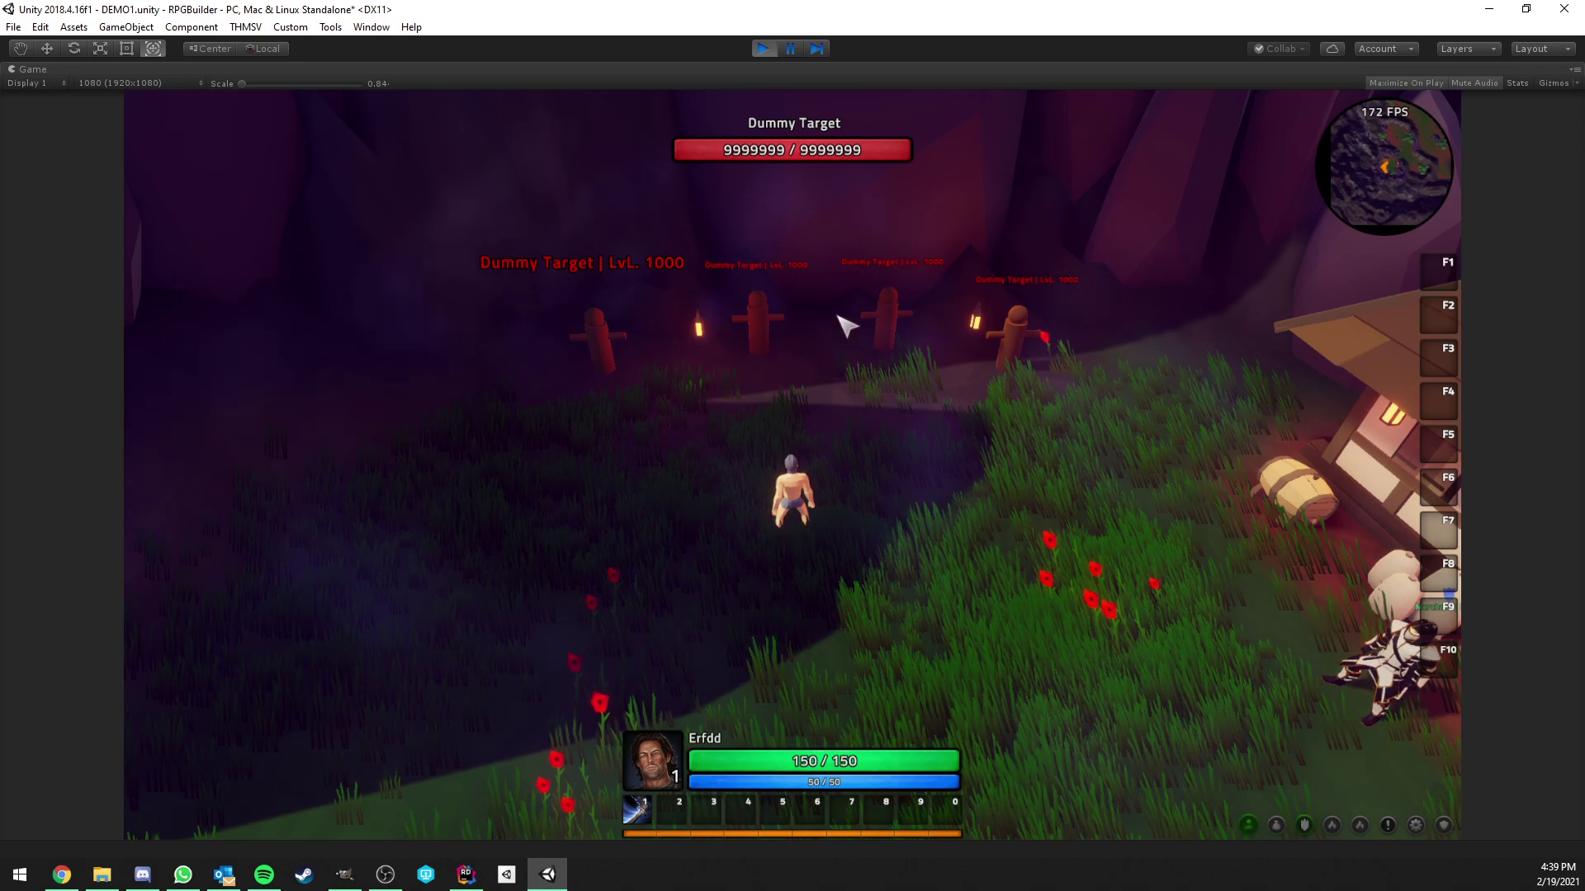
key("Tab")
key("Tab")
key("Tab")
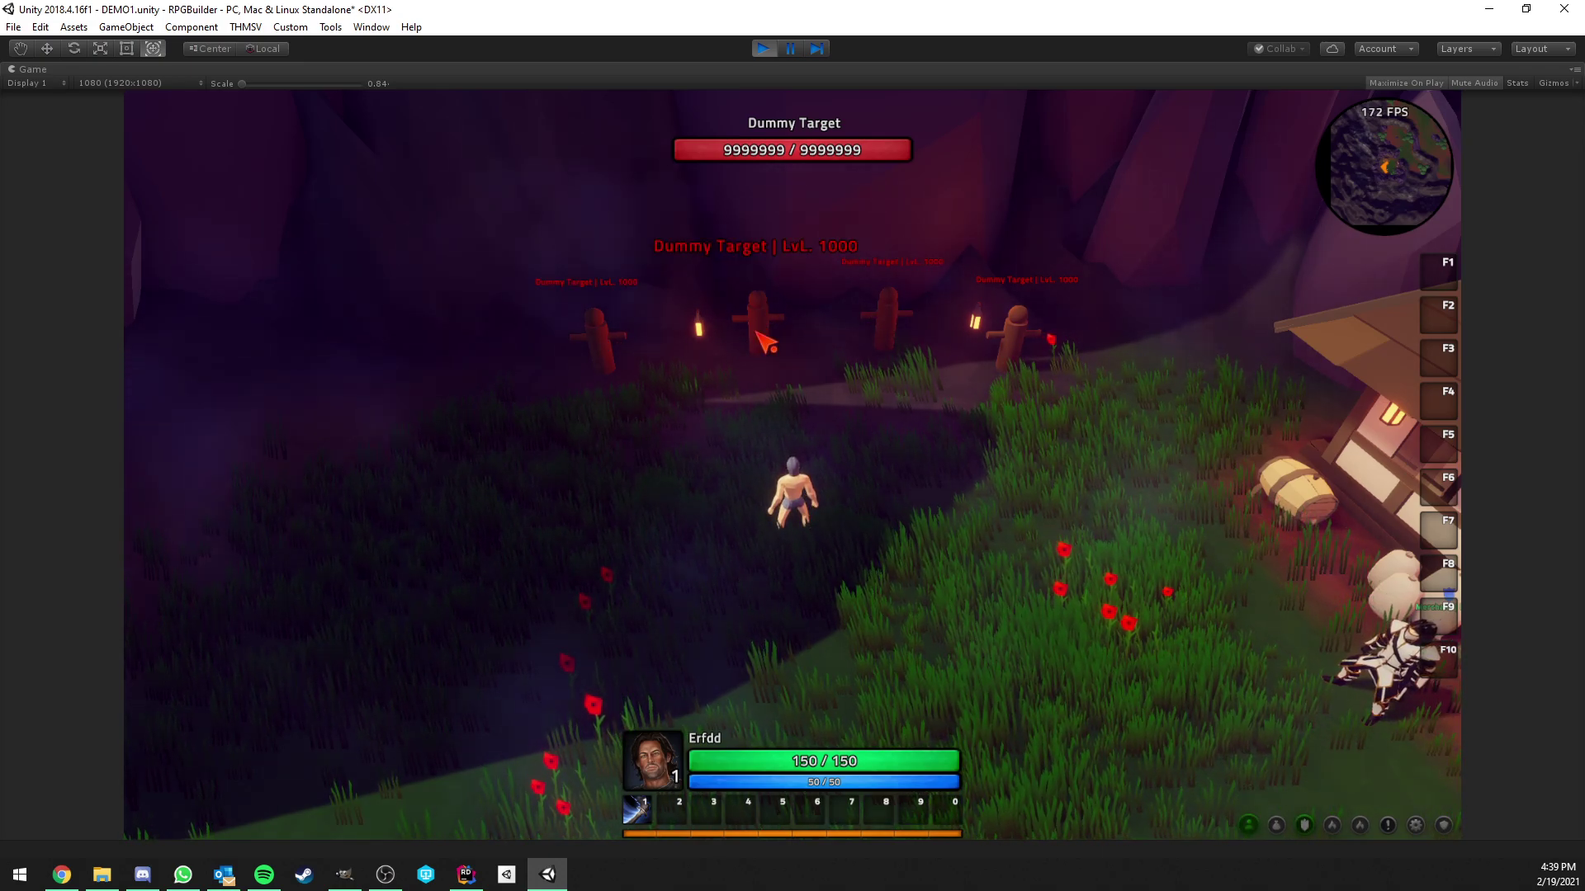
key("Tab")
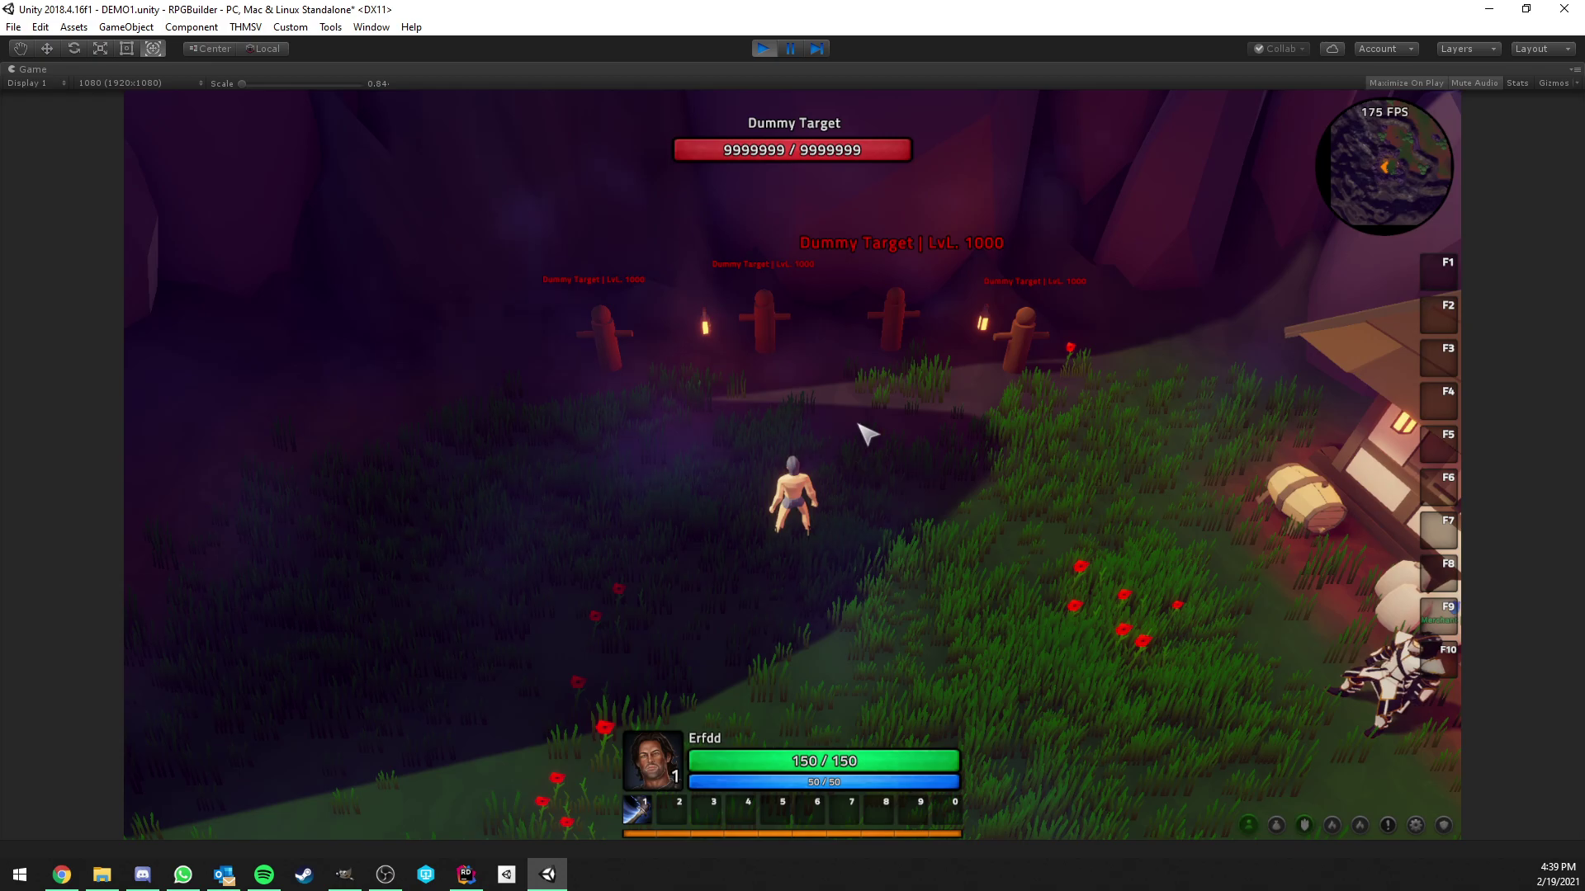
Move the character toward the dummies and directly target the second dummy from the left.
key("s")
key("a")
key("w")
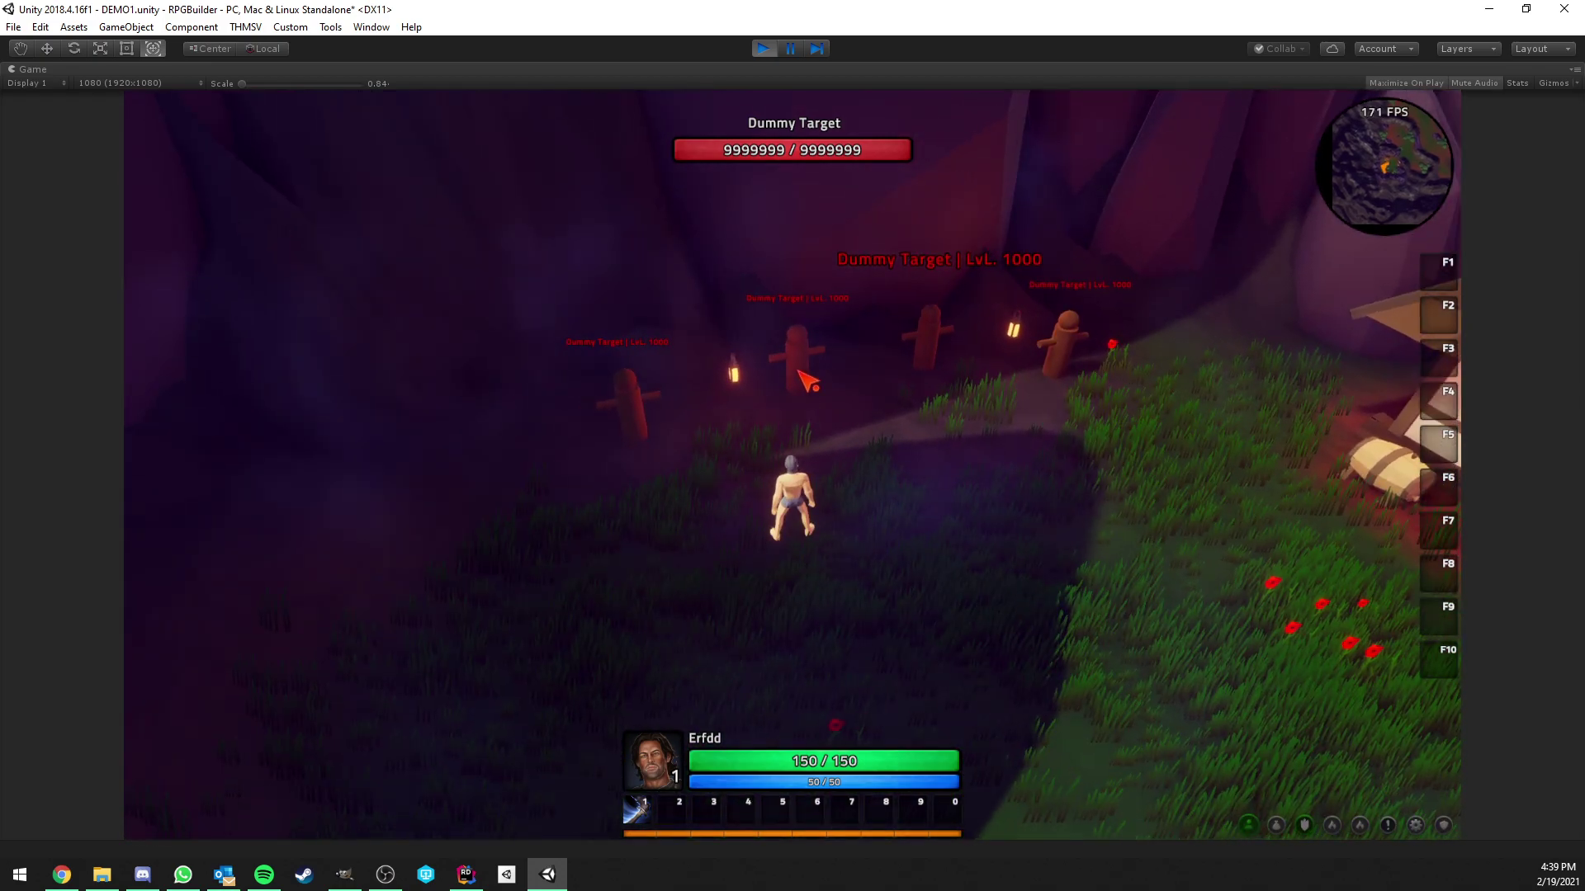
left_click(804, 382)
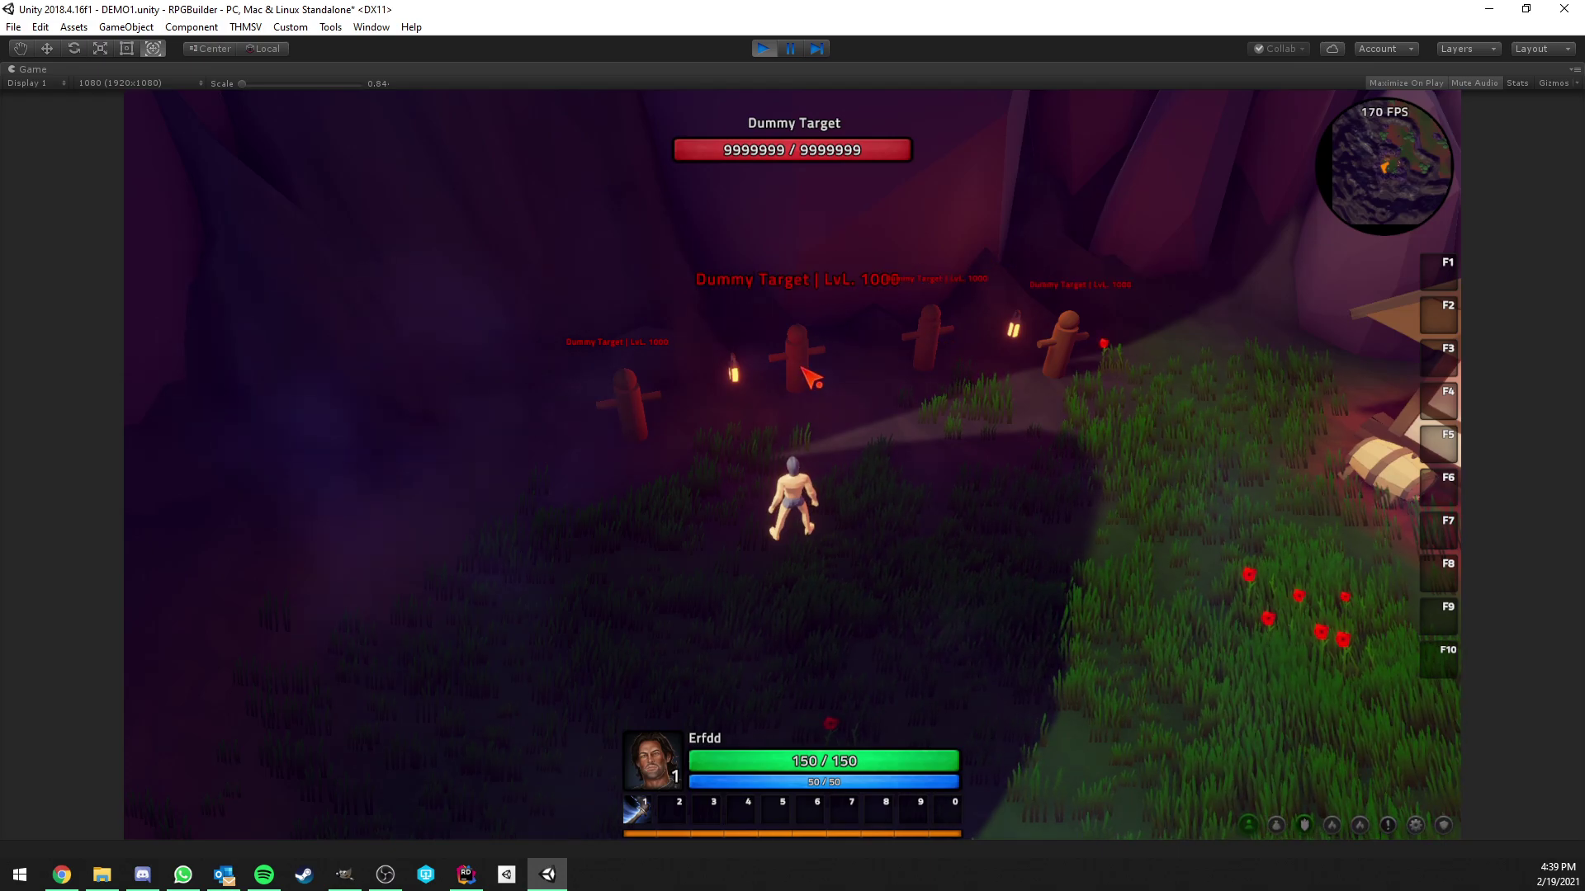
Run up to the third dummy from the left and start auto attacking it.
key("w")
key("d")
right_click(810, 432)
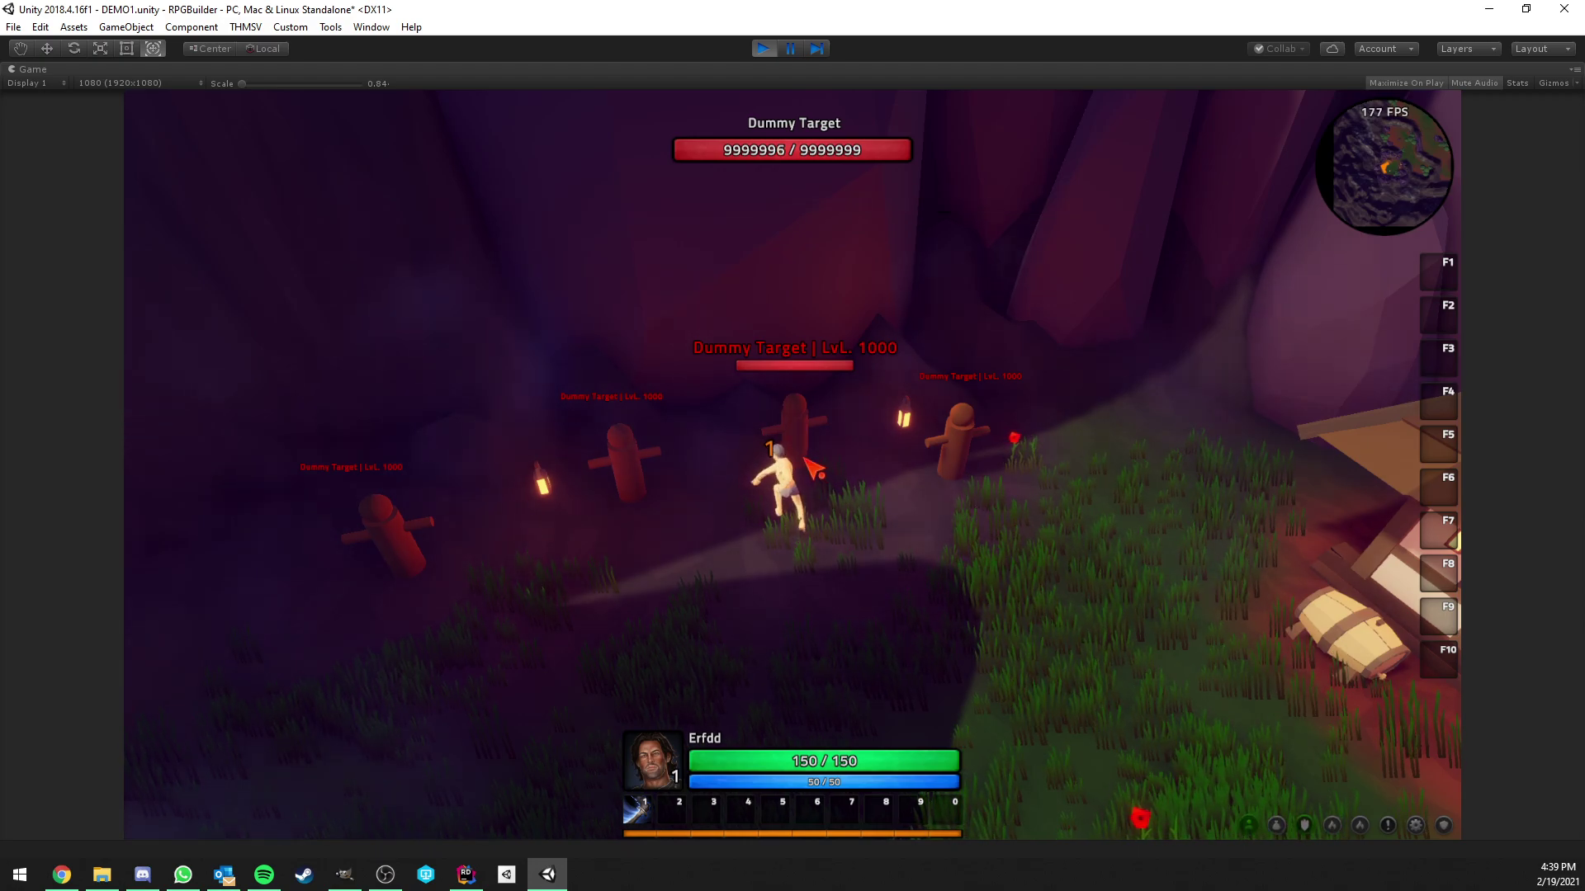
Run to the second dummy from the left and start auto attacking it.
key("w")
key("a")
right_click_drag(632, 463, 450, 462)
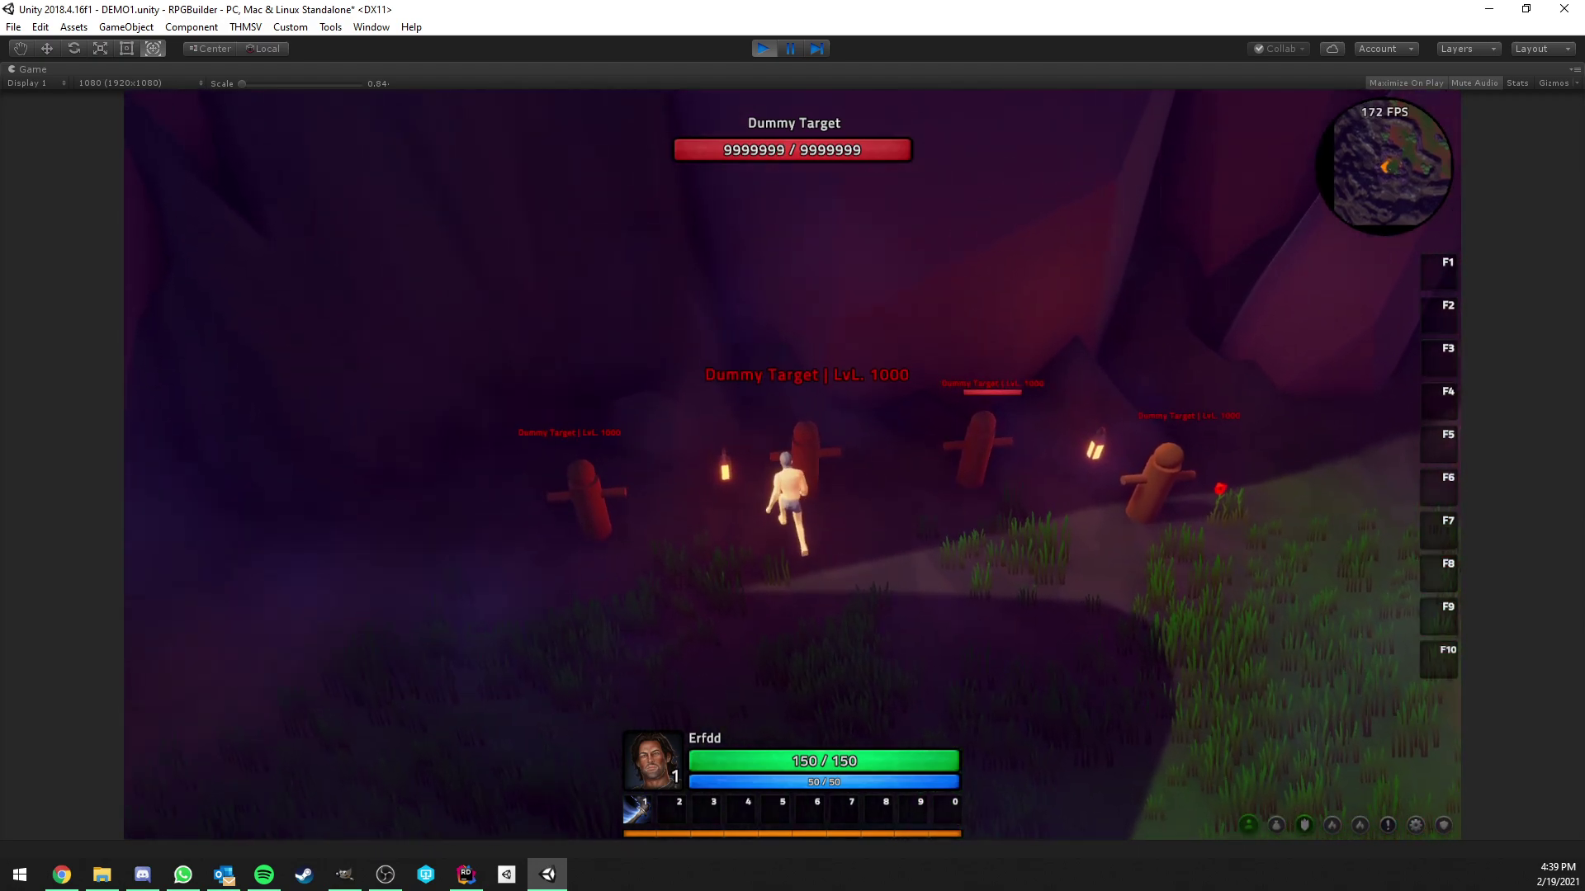
right_click_drag(780, 498, 853, 499)
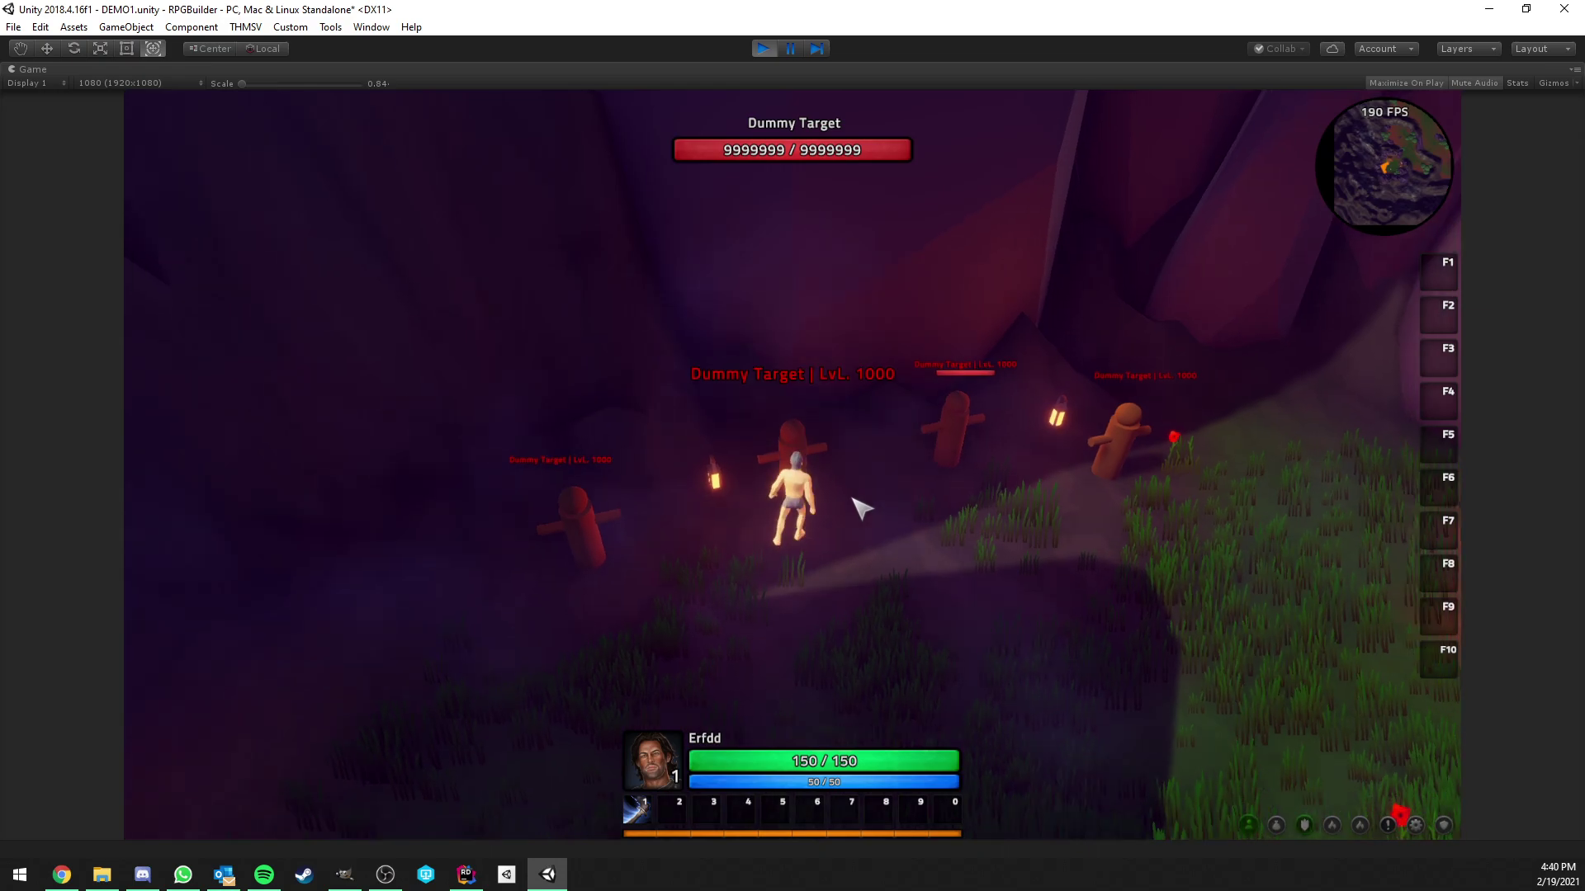
right_click(799, 435)
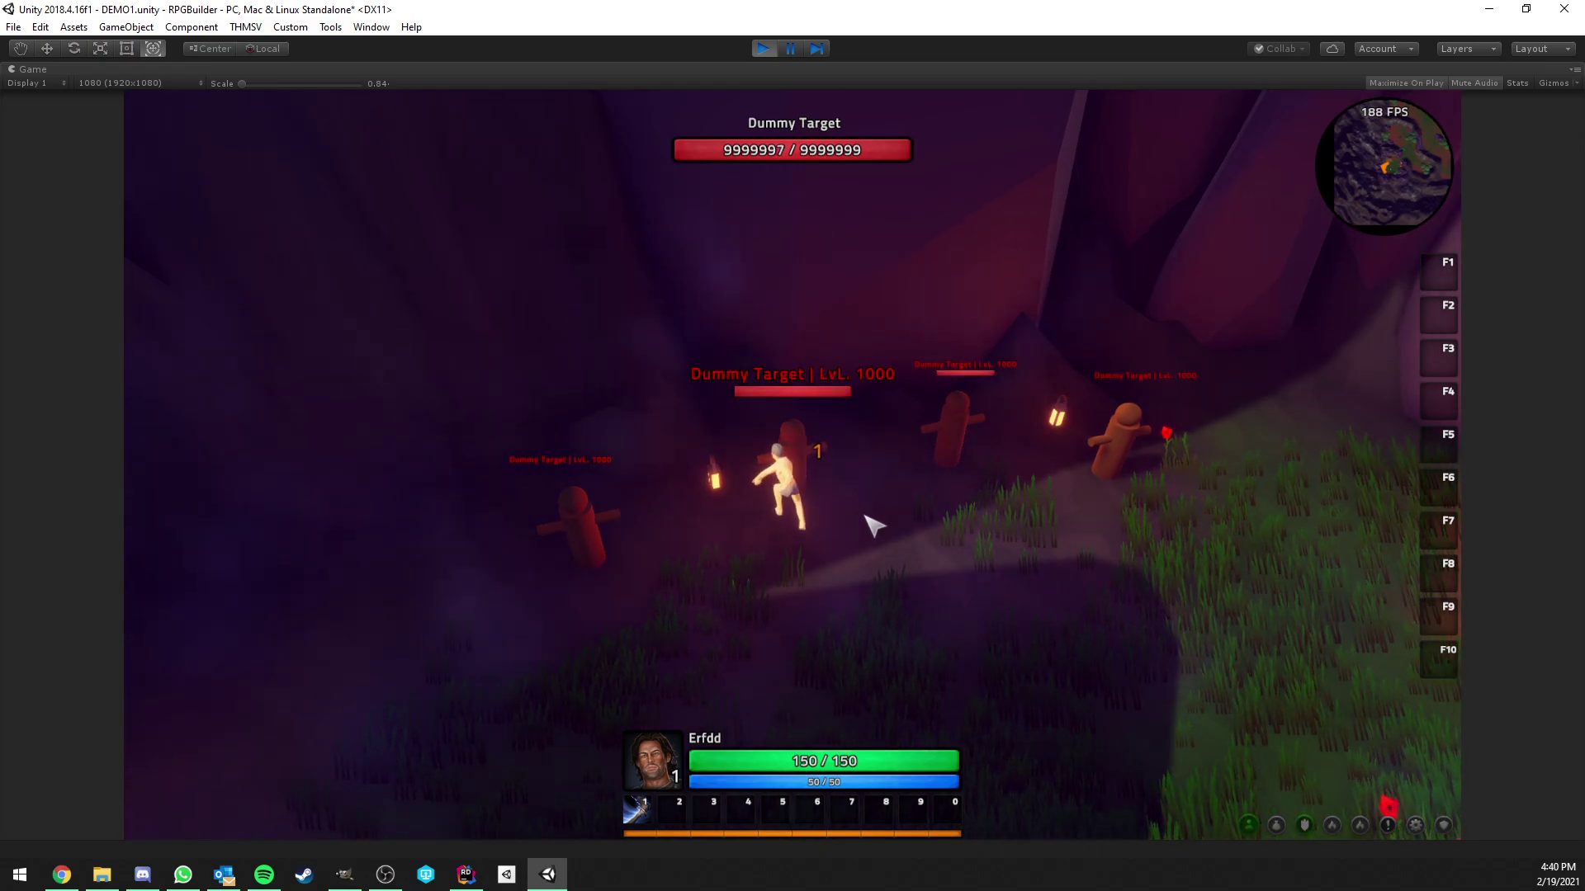
mouse_move(871, 542)
right_mouse_down()
mouse_move(871, 518)
mouse_move(896, 536)
right_mouse_up()
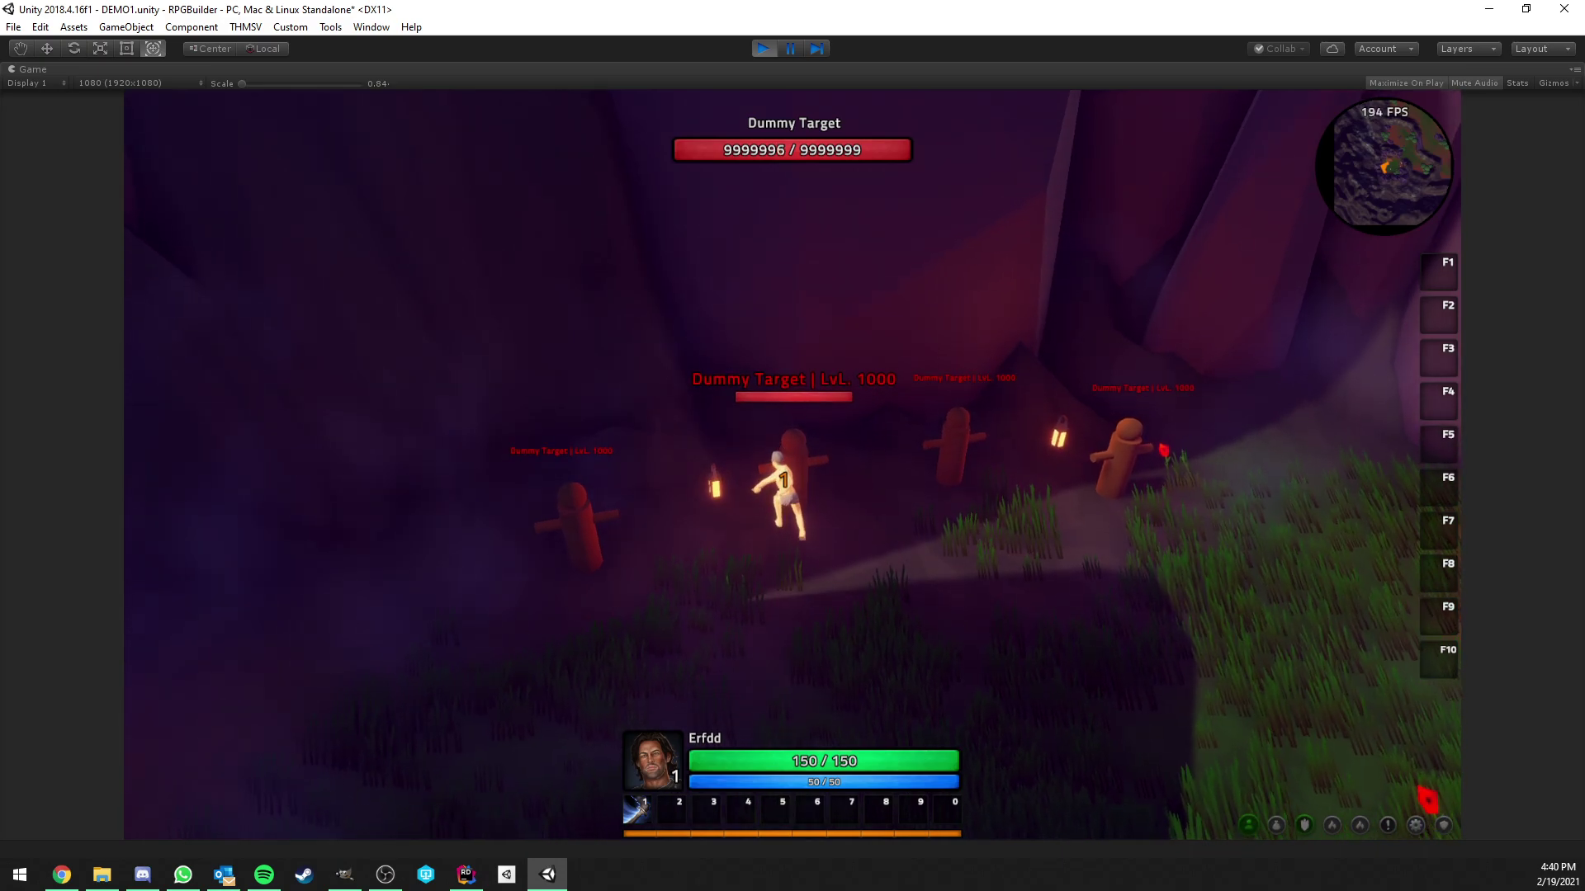
Check the character's gear slots, and move away from the dummy to try the first action bar ability.
key("c")
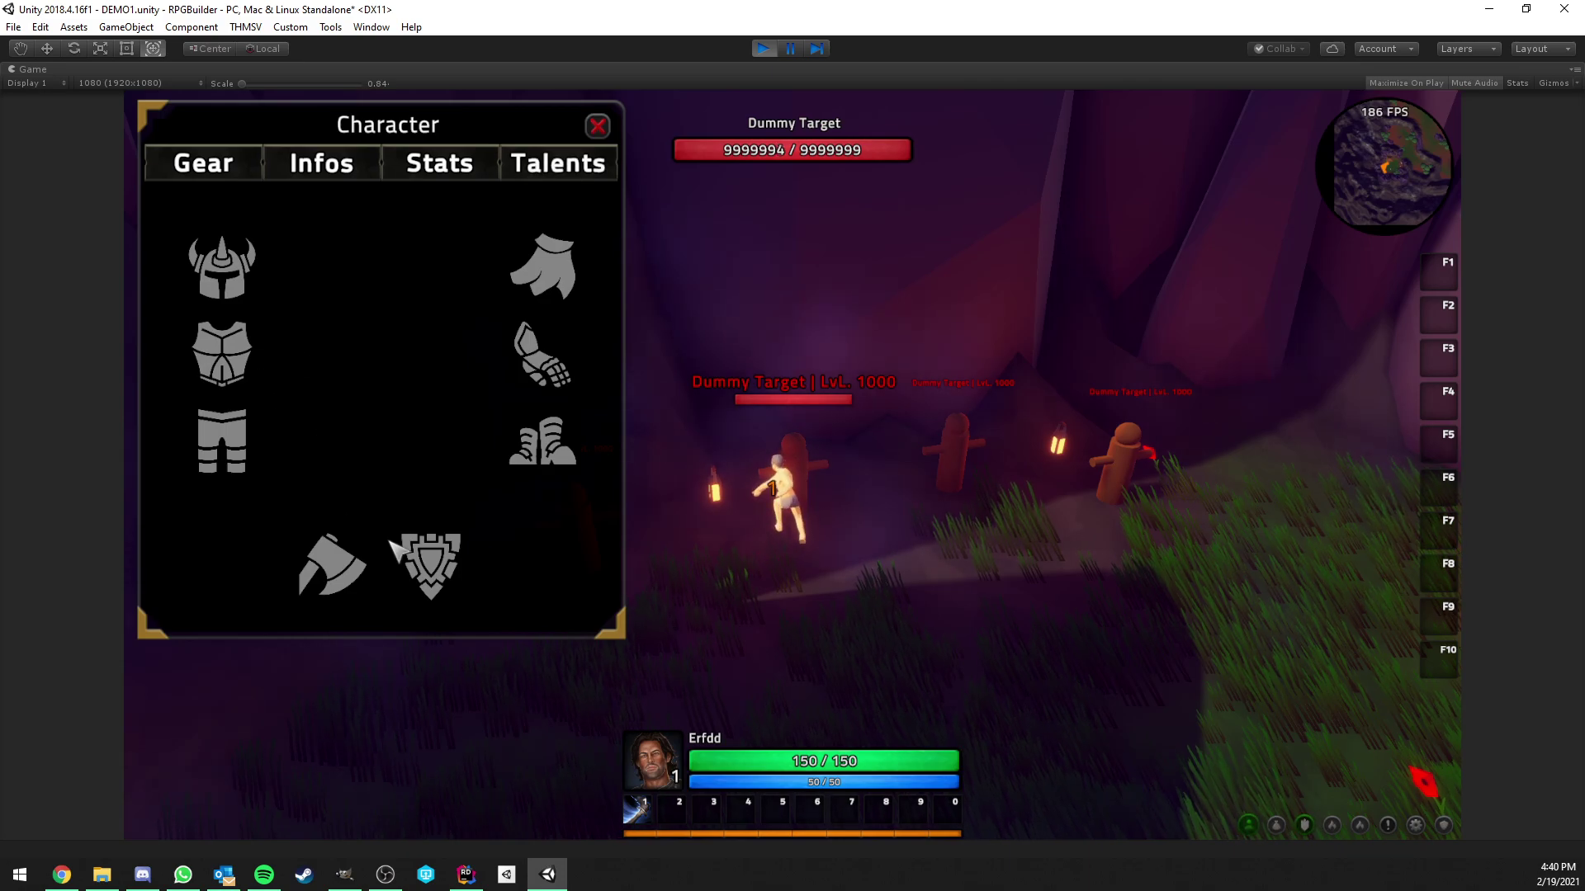
key("c")
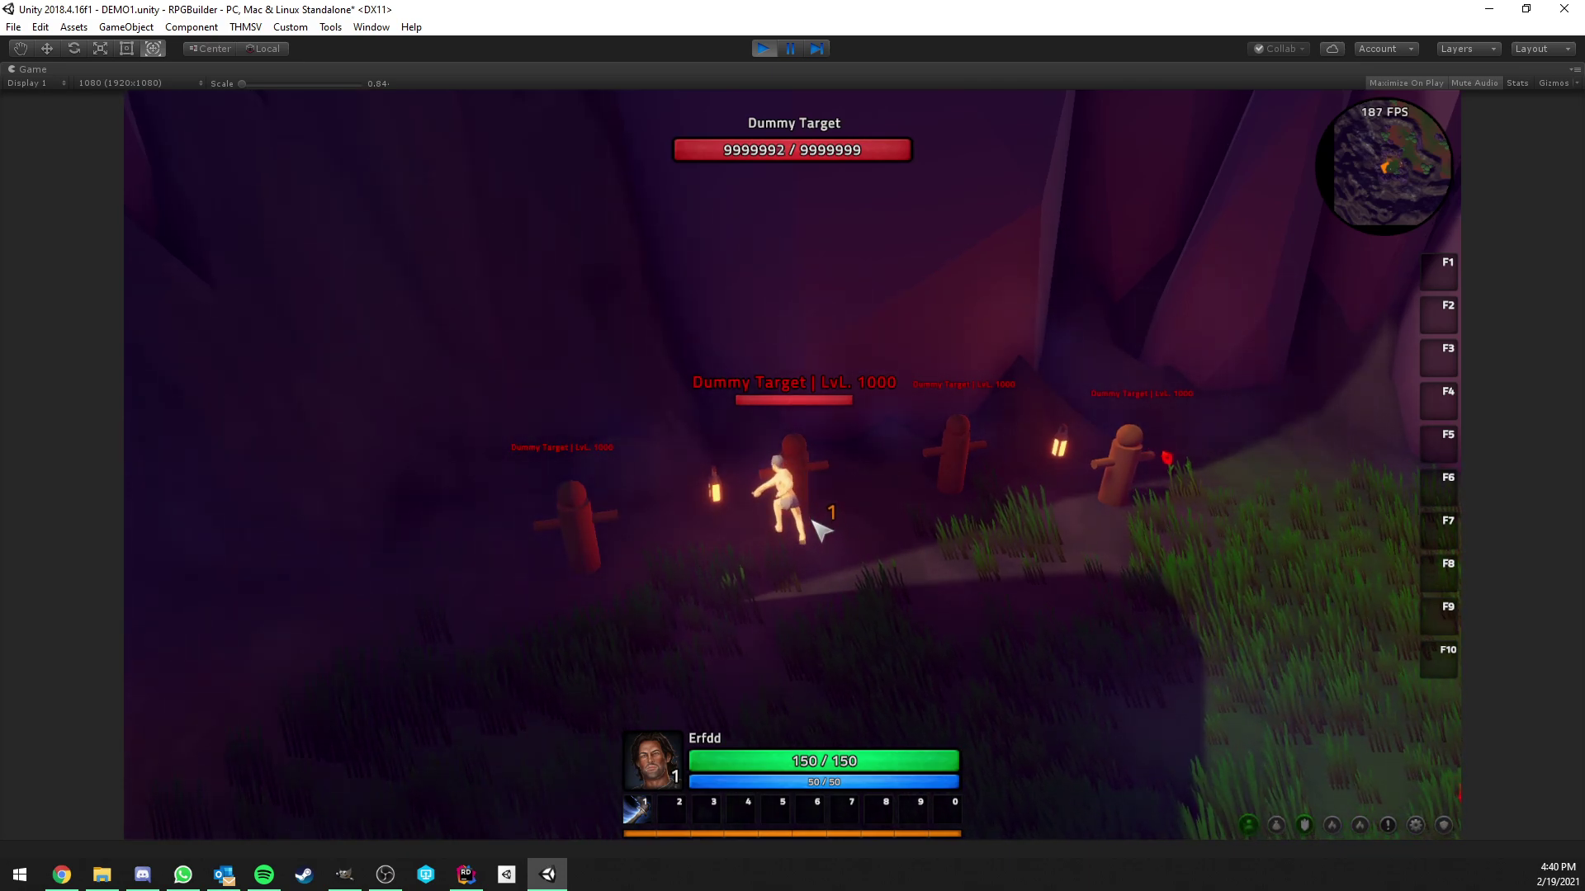
key("w")
key("1")
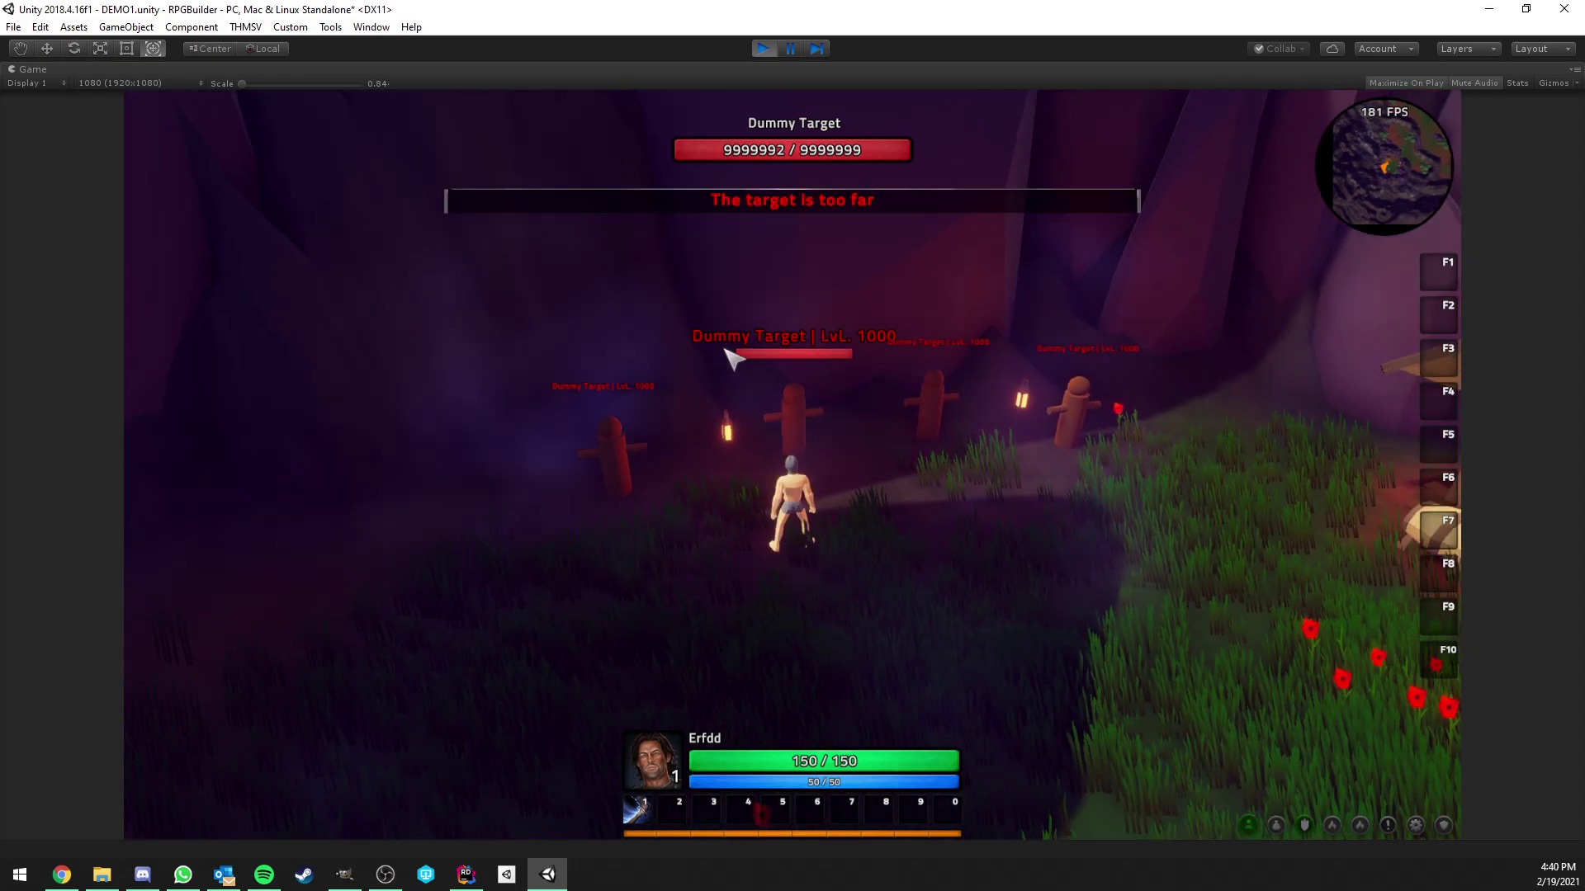
Open the RPG Builder editor and bring up the Warrior class settings.
left_click(237, 28)
left_click(256, 43)
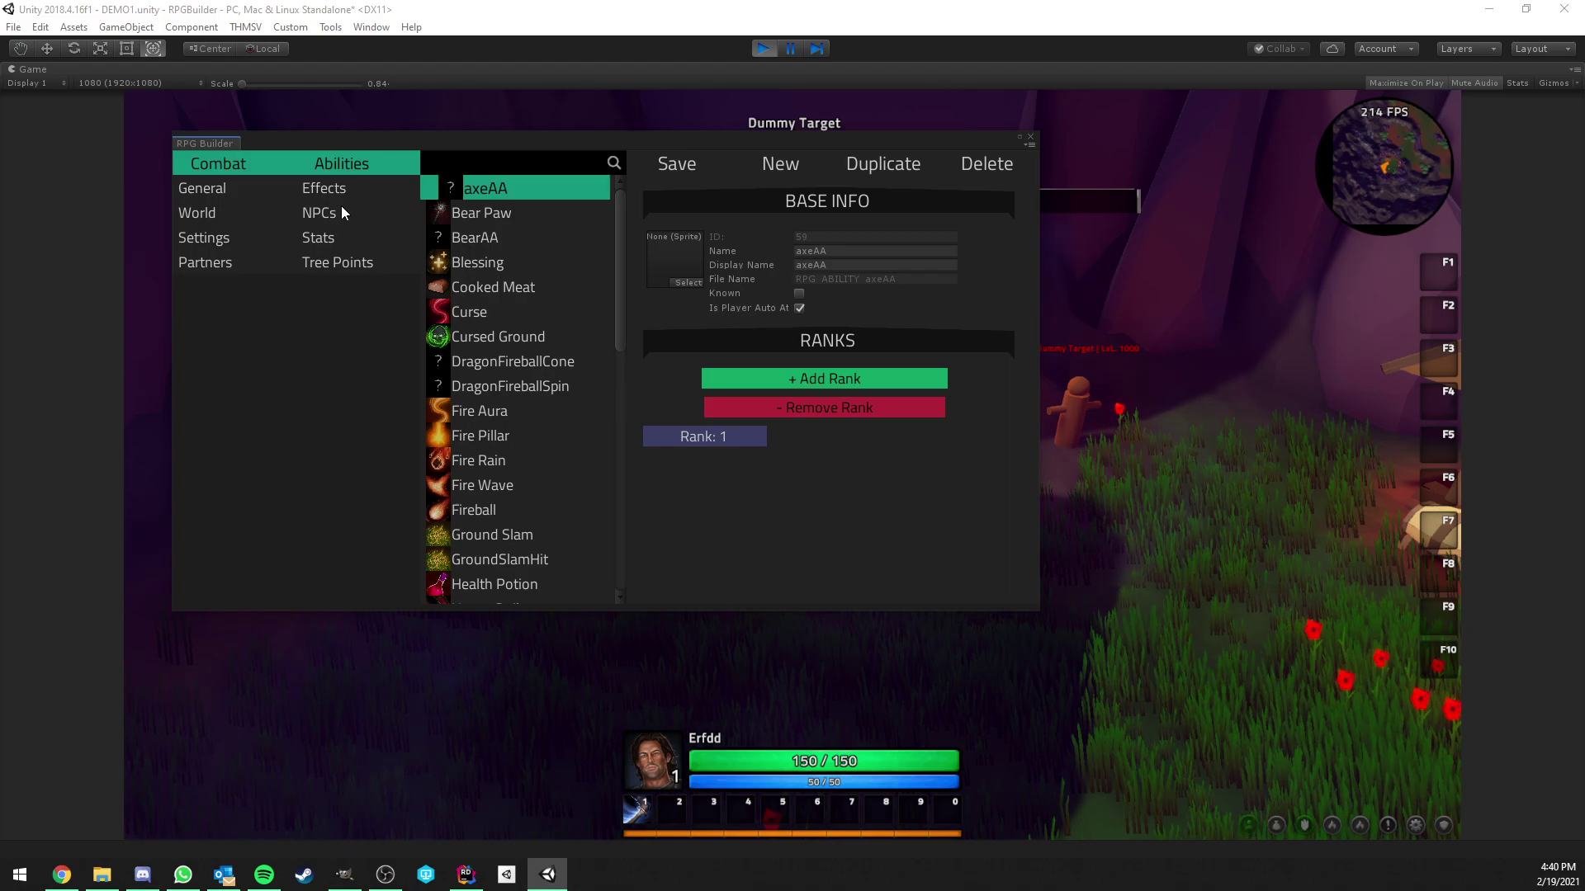
left_click(235, 189)
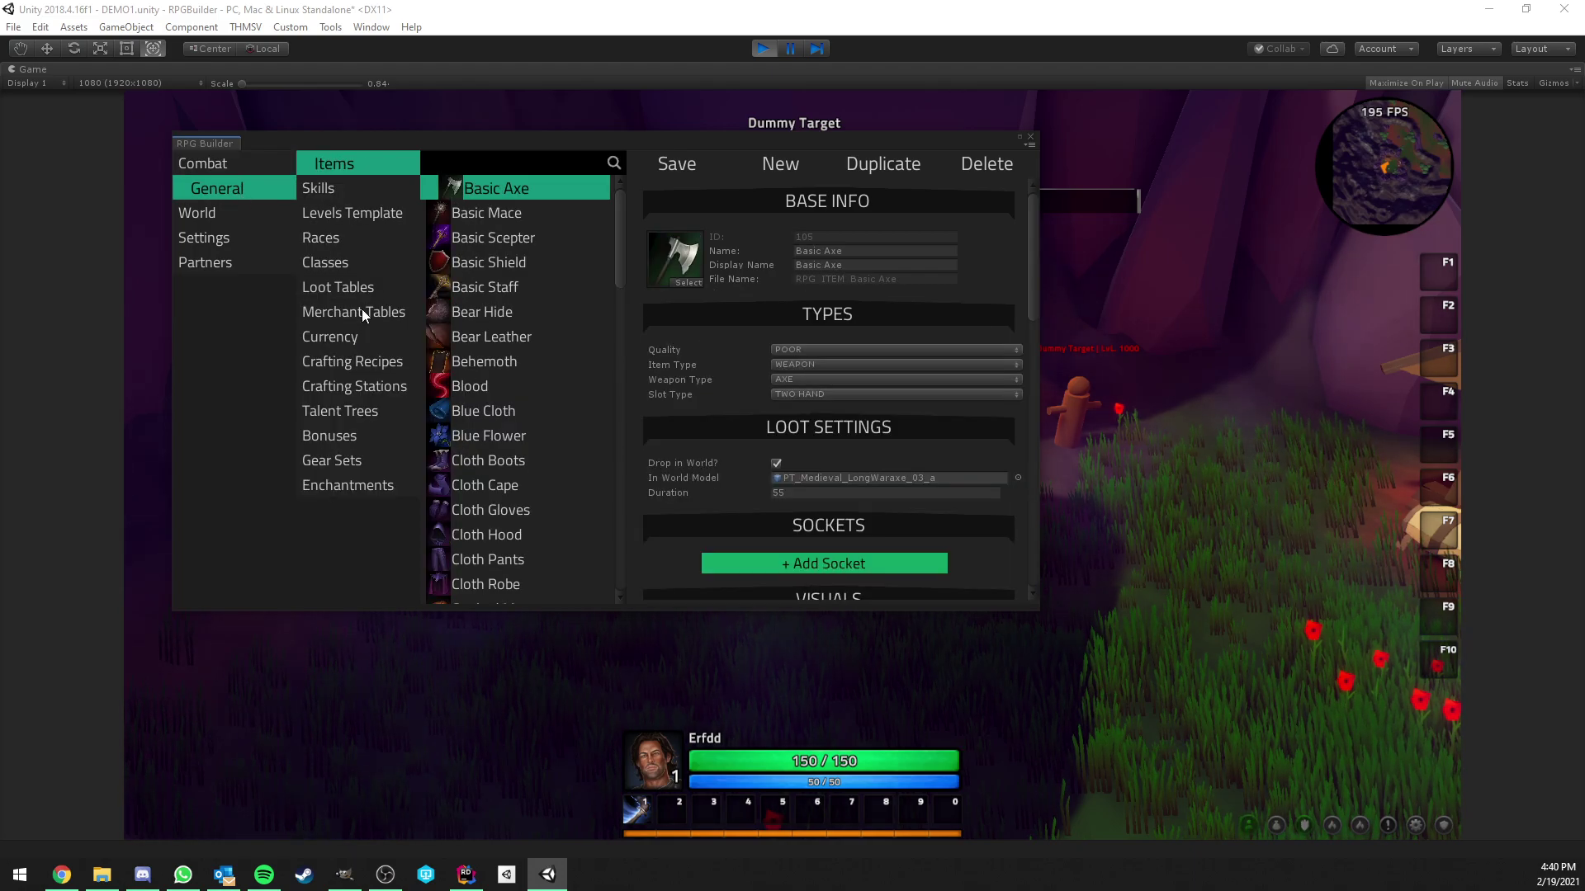
left_click(338, 264)
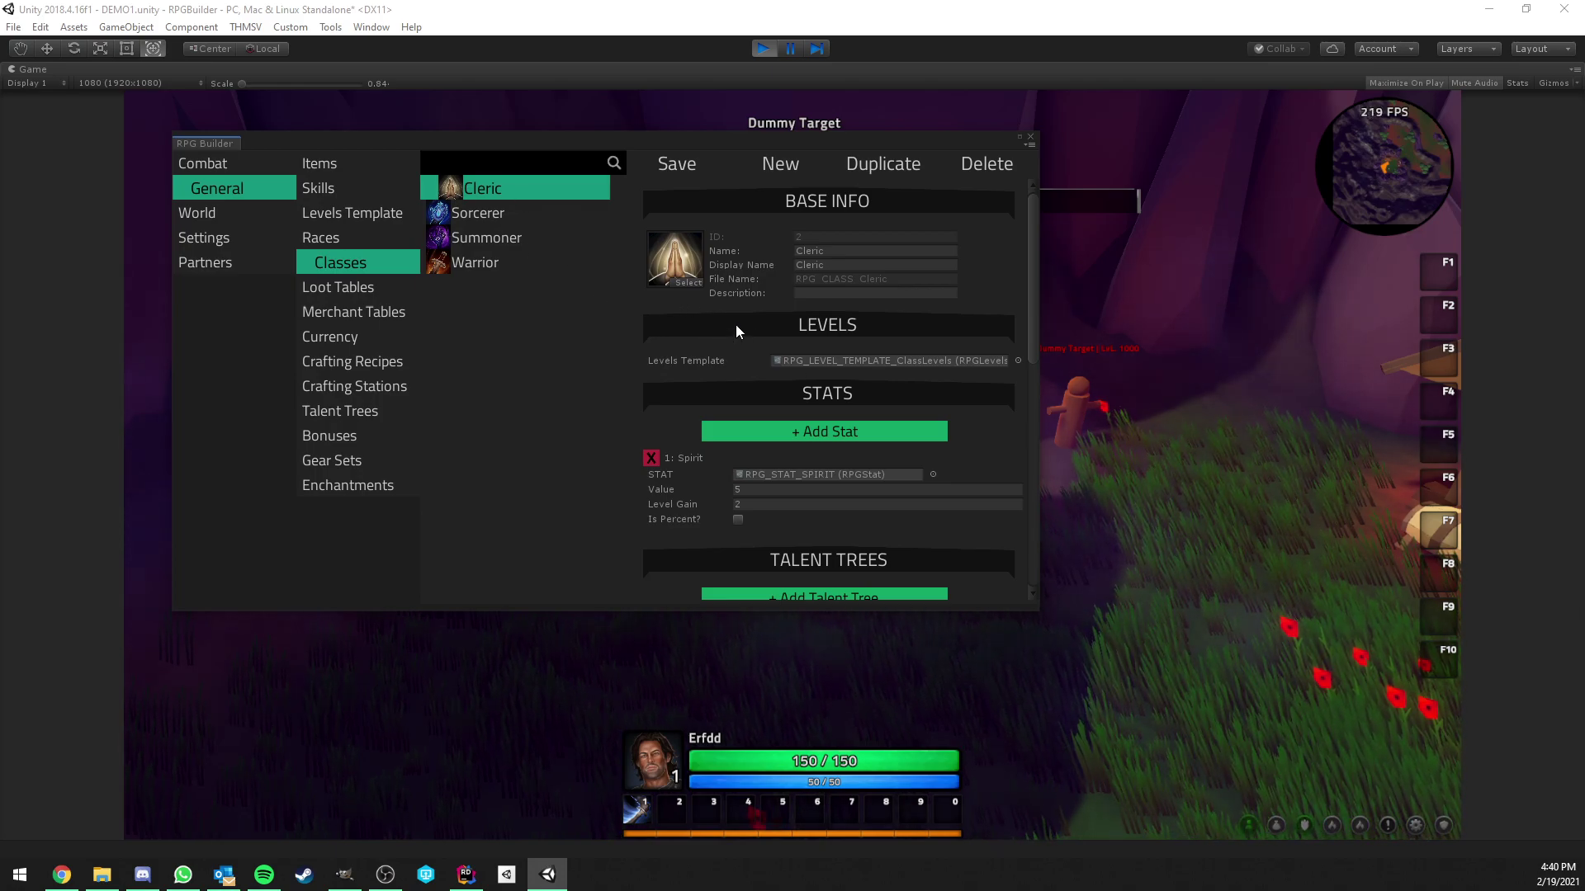
left_click(494, 262)
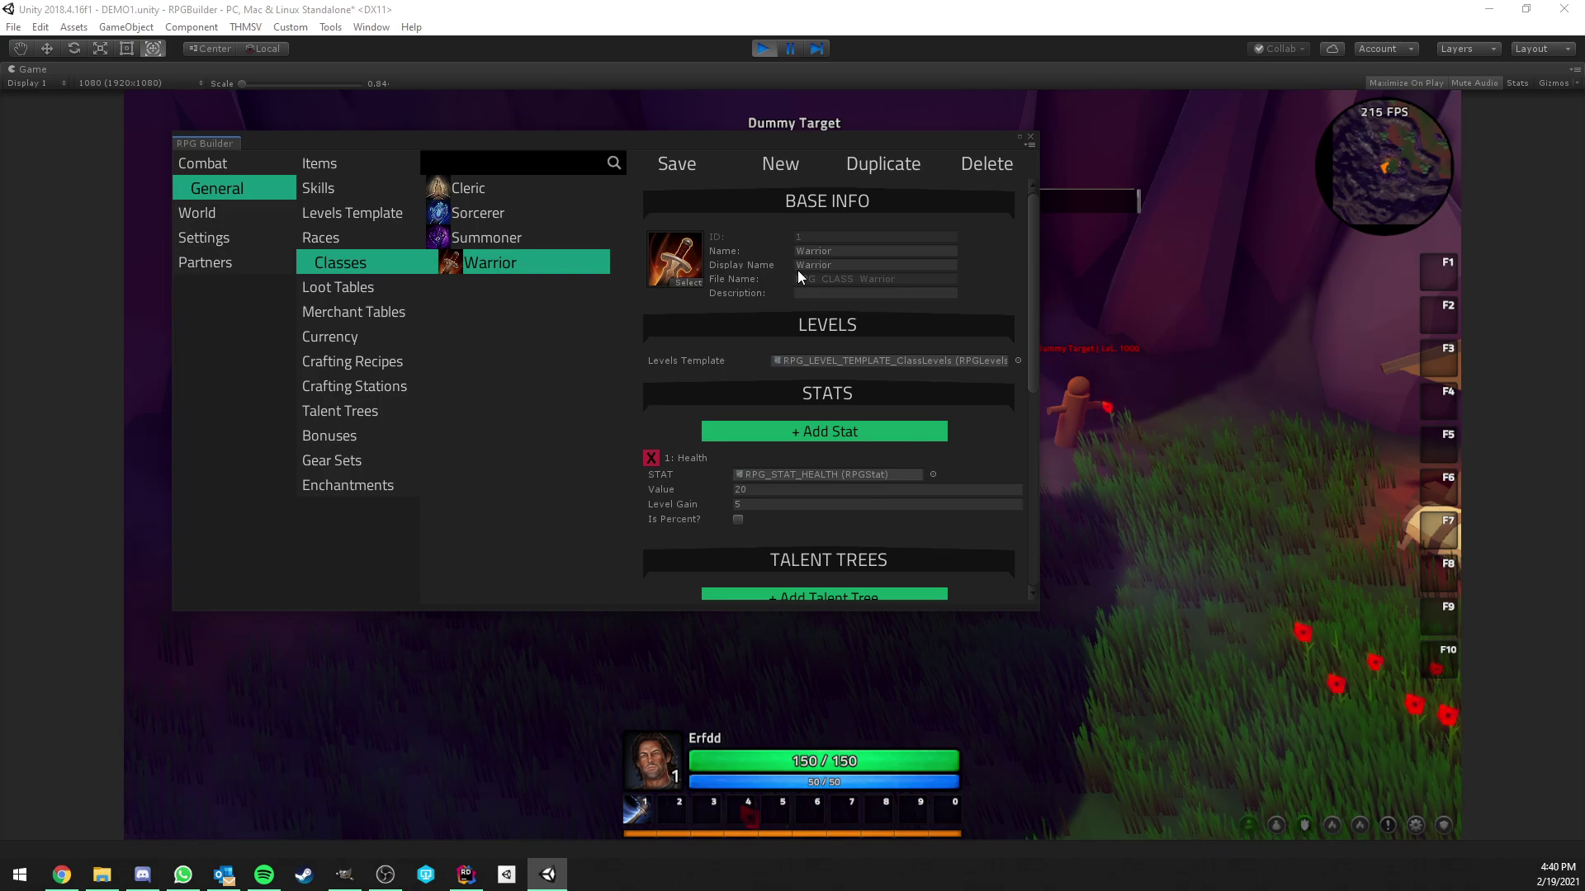
Review the Warrior class's Auto Attack setting and the abilities that can be assigned to it.
scroll(797, 270, "down", 1)
scroll(804, 281, "down", 7)
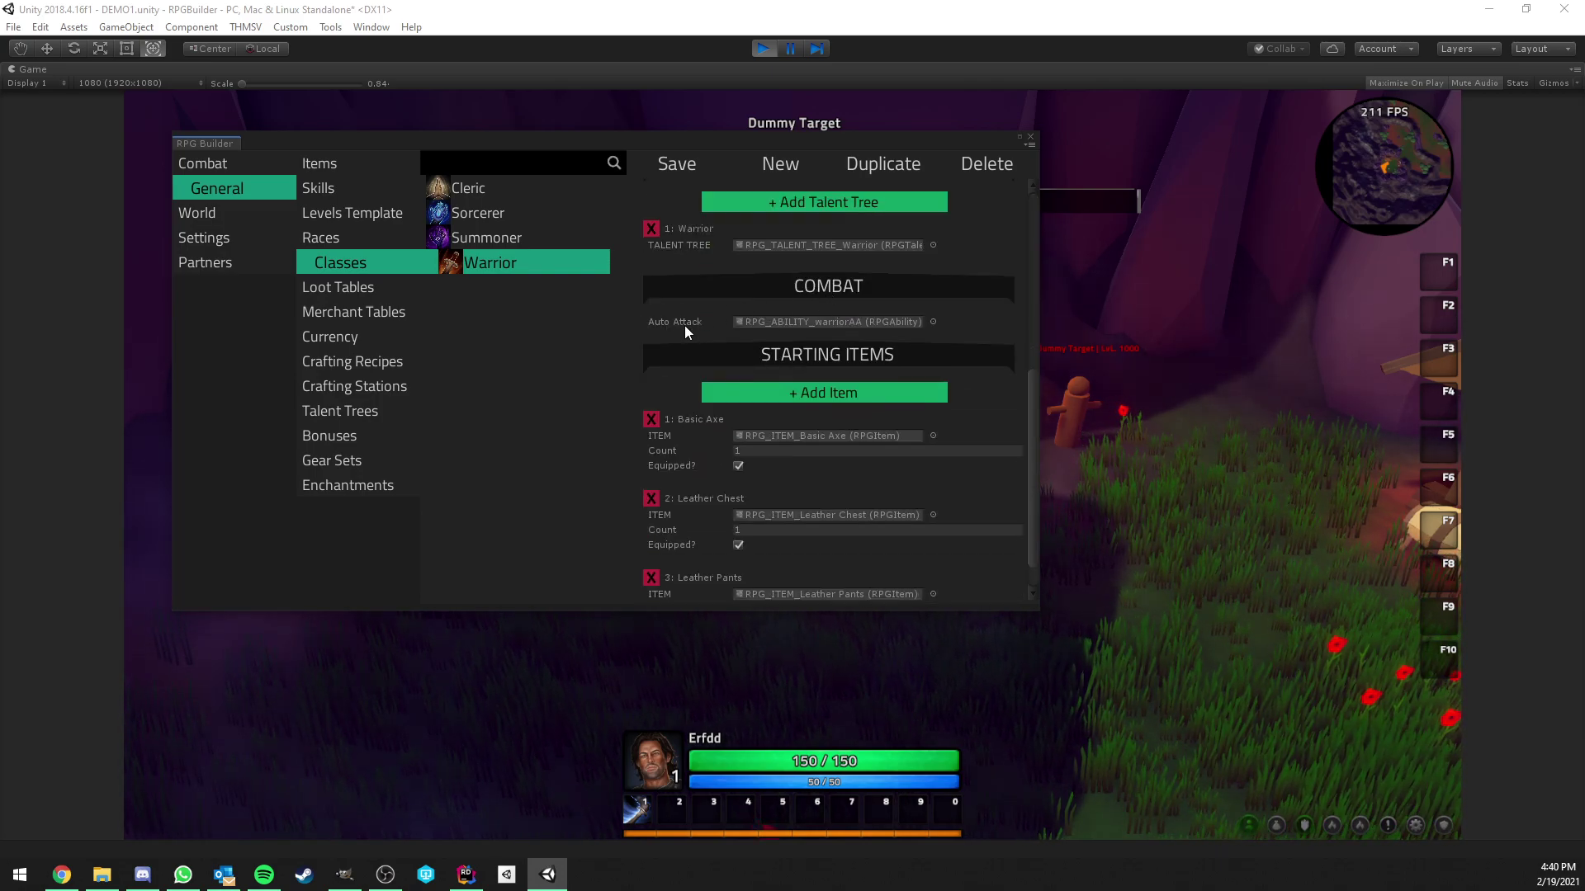
left_click(931, 322)
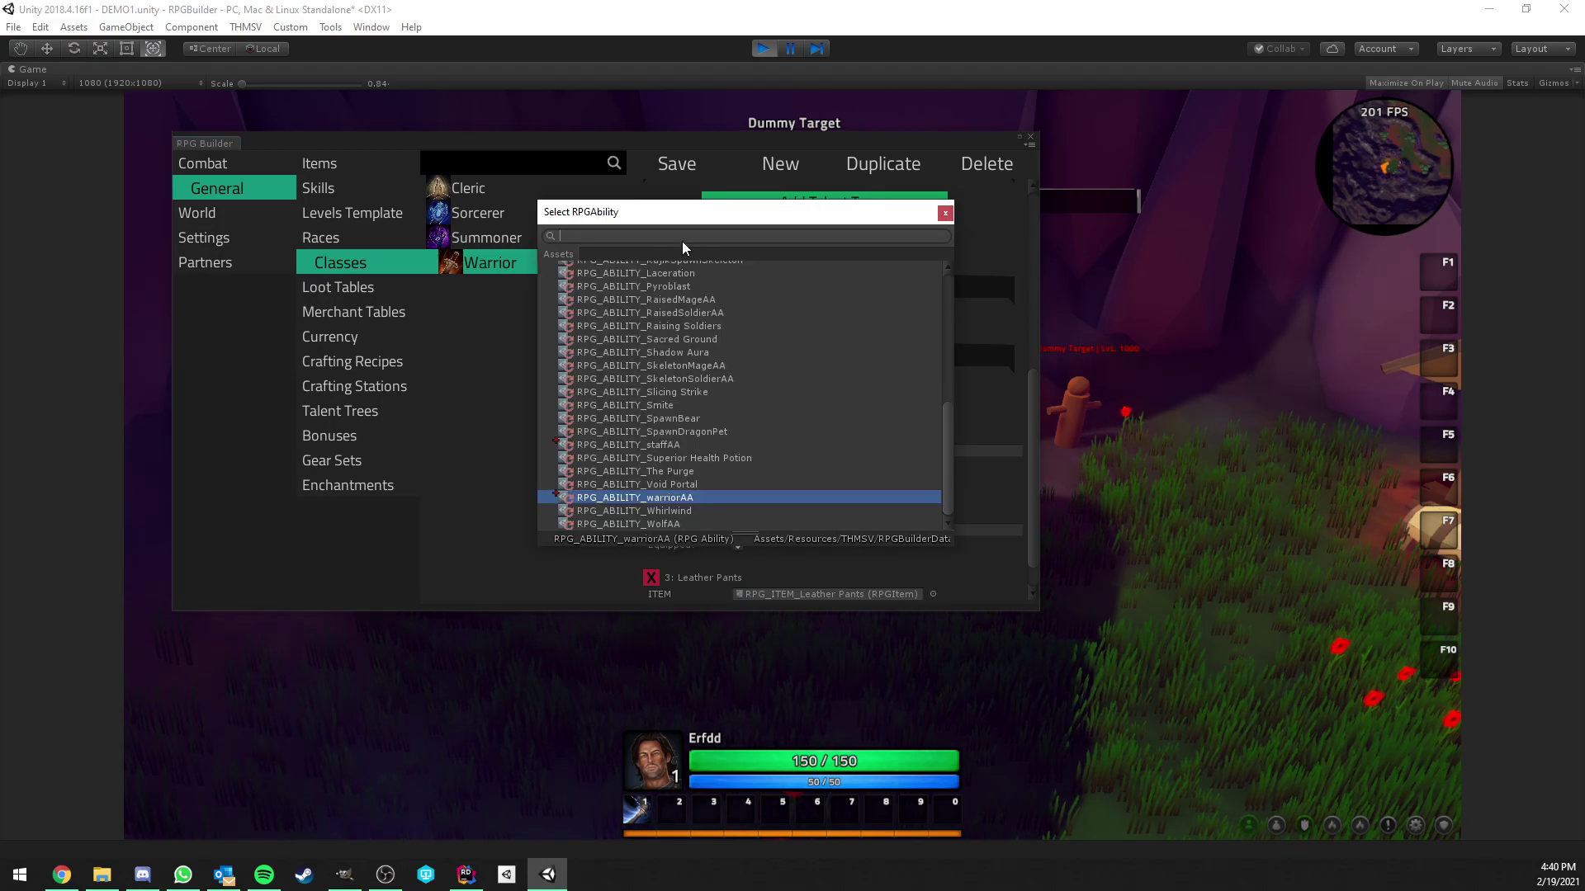
left_click(945, 213)
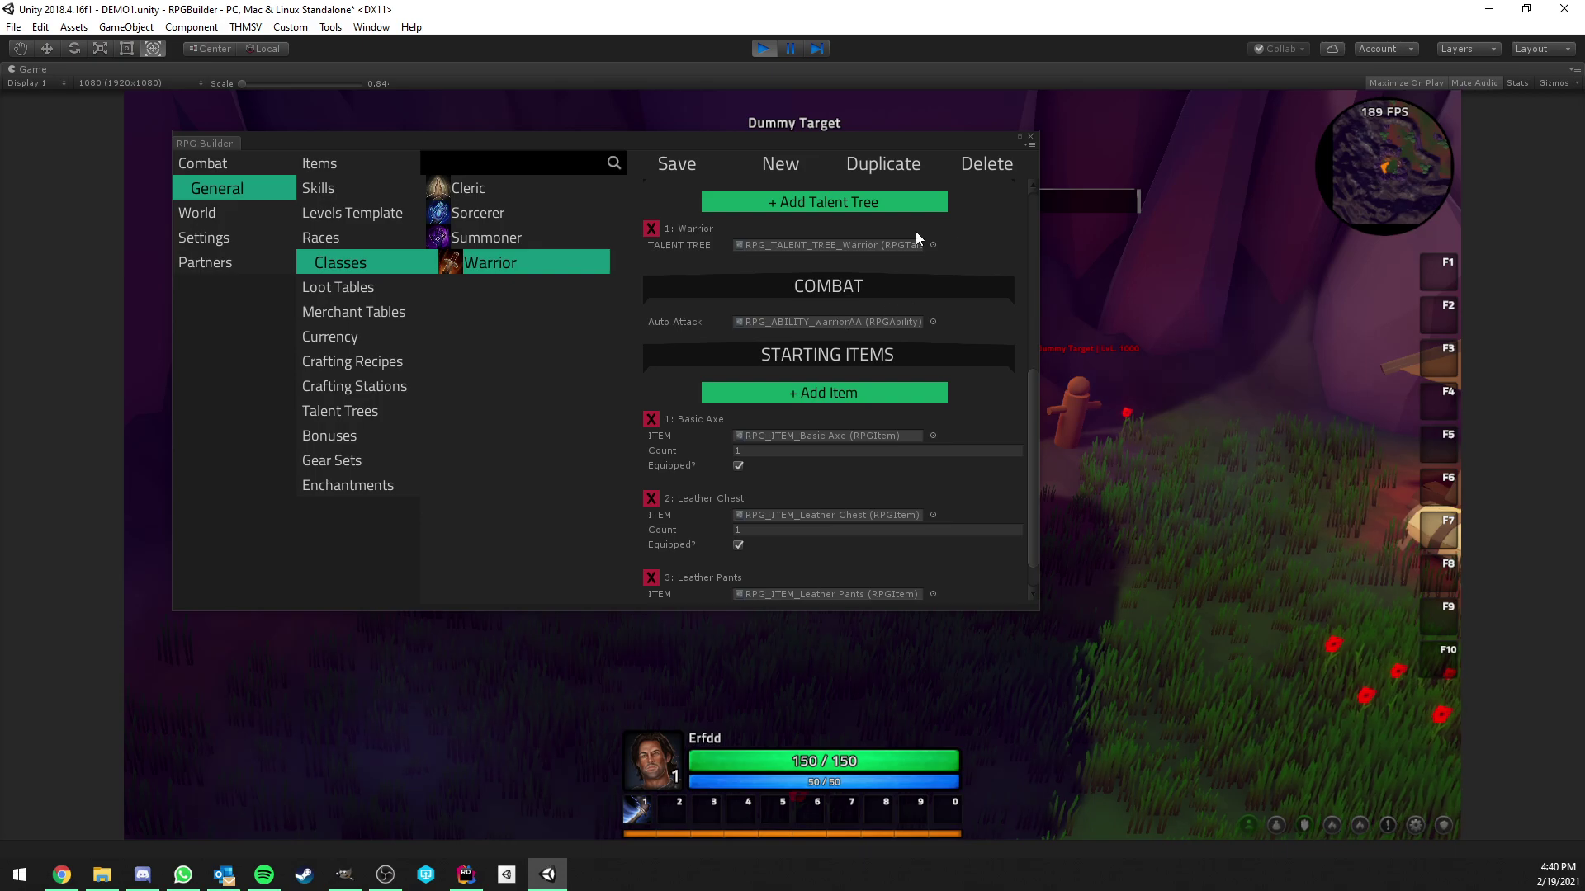
Close the RPG Builder editor and inspect the character's gear slots once more.
left_click(1030, 137)
key("c")
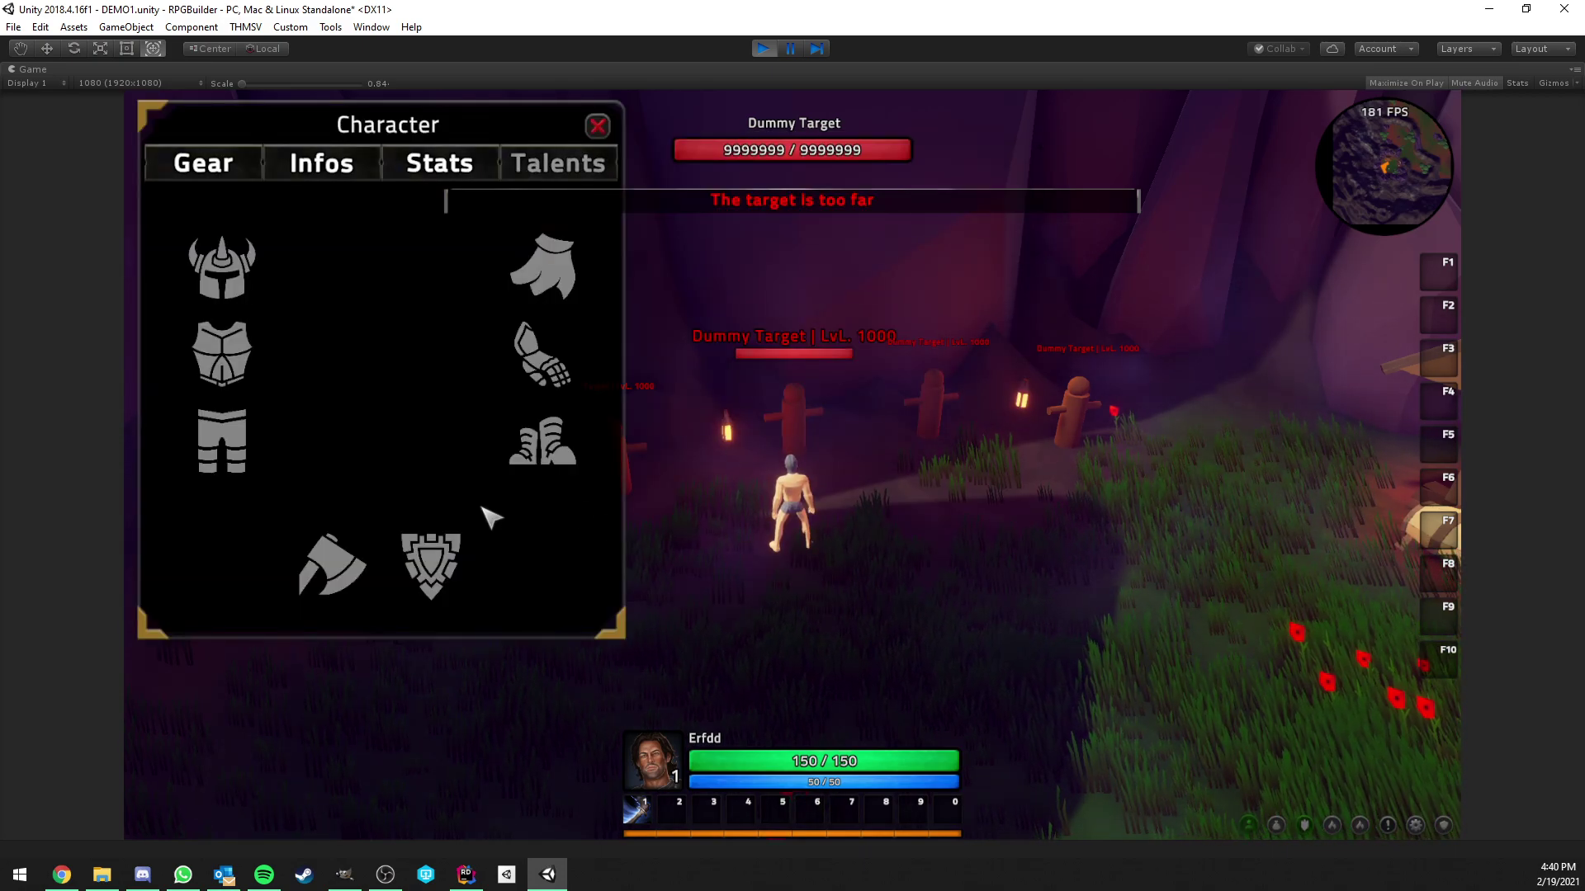
key("c")
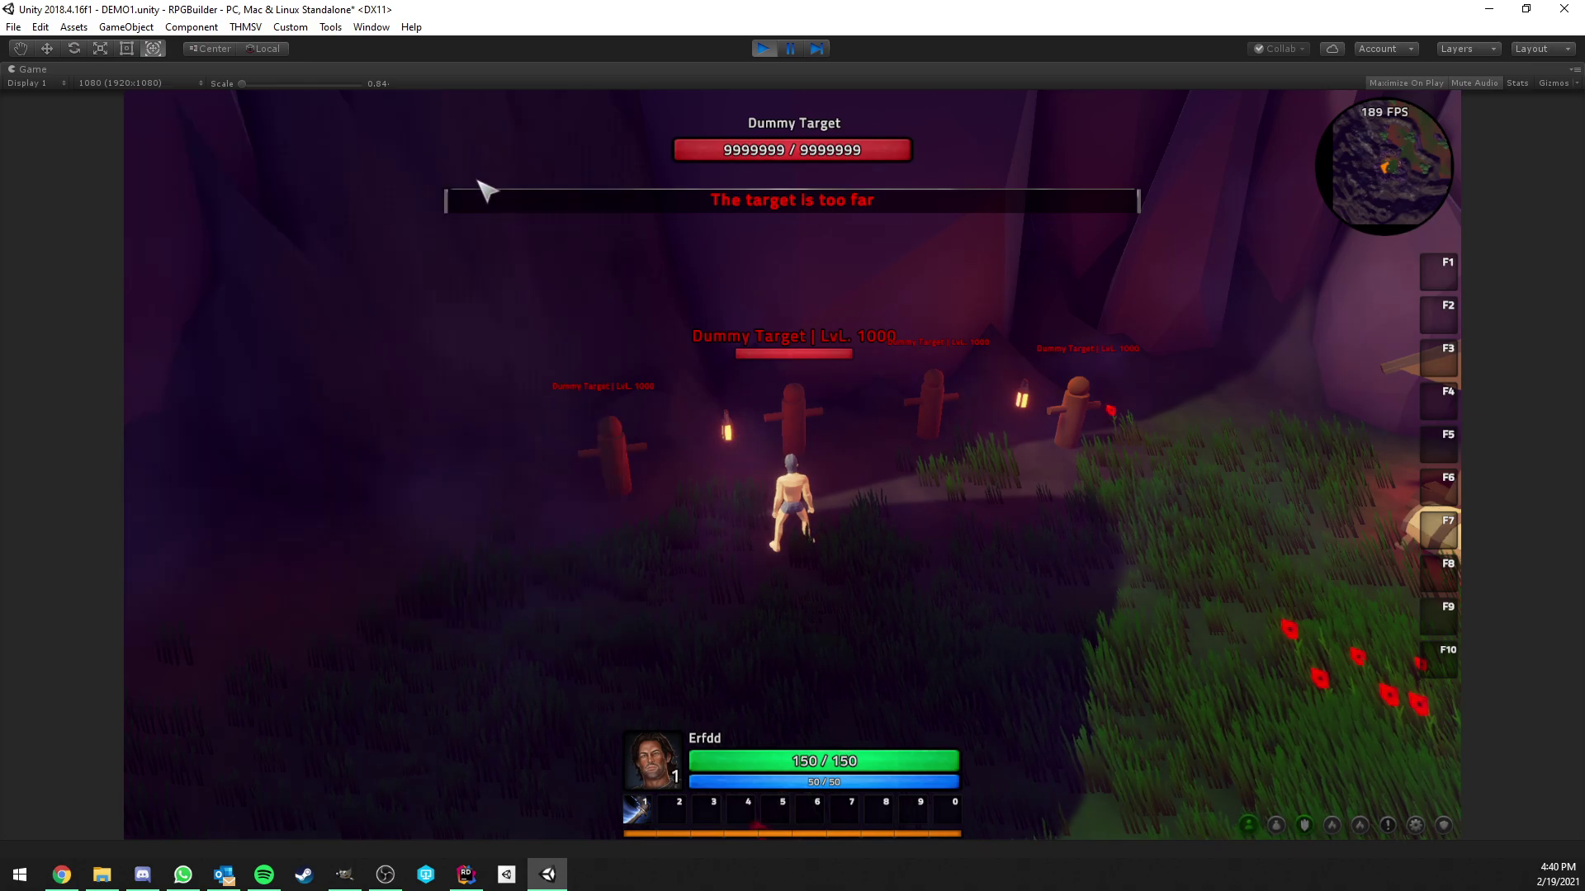
Open the RPG Builder editor and bring up the Combat settings of the Basic Axe item.
left_click(245, 27)
left_click(264, 47)
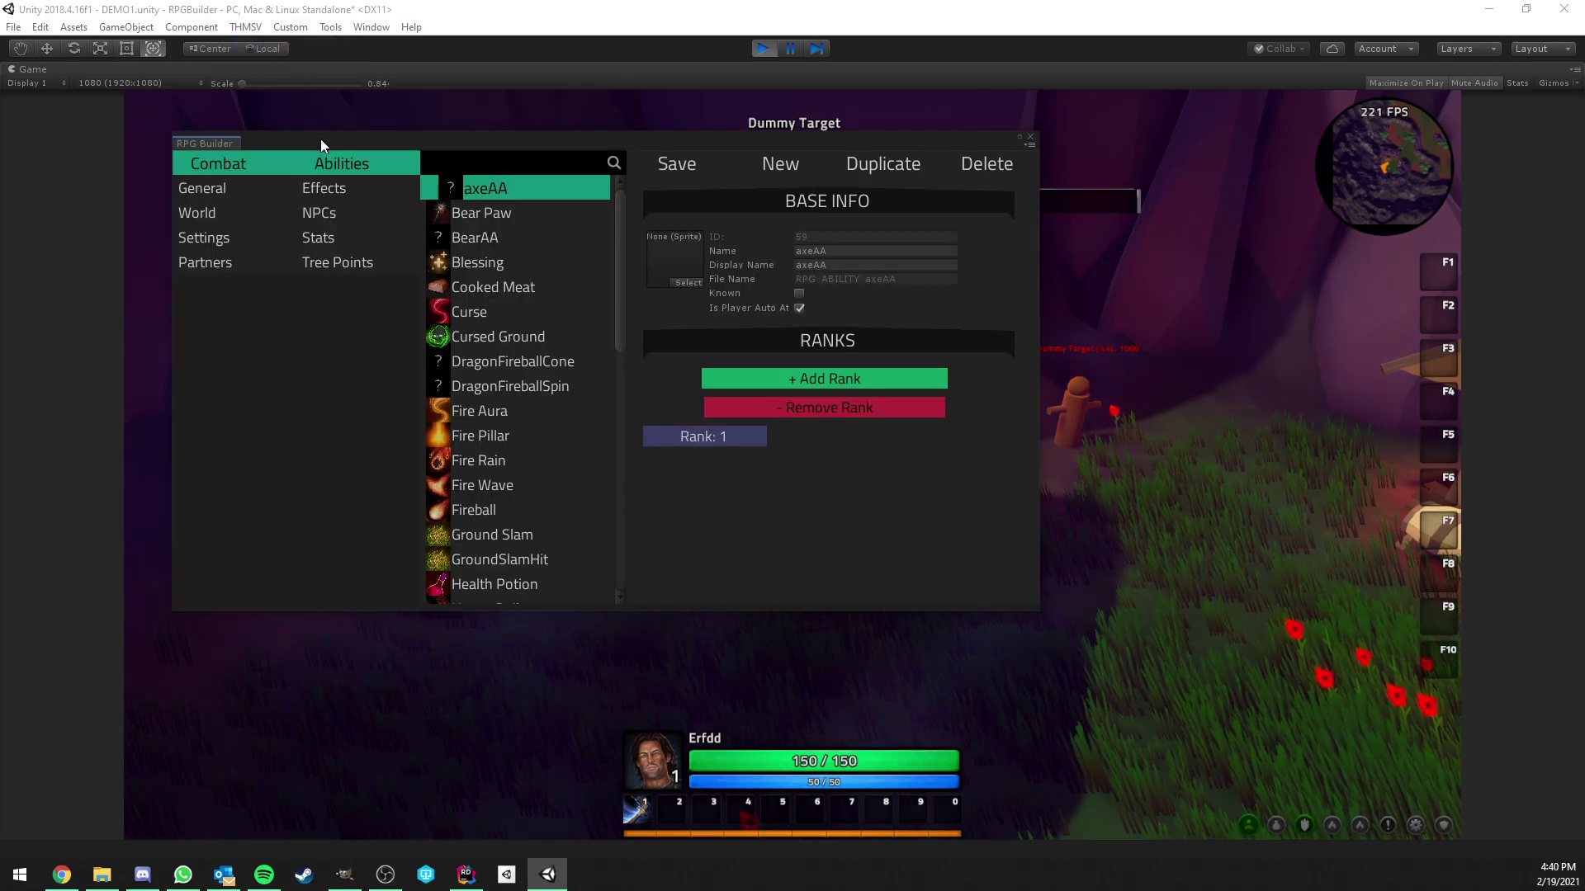
left_click(248, 190)
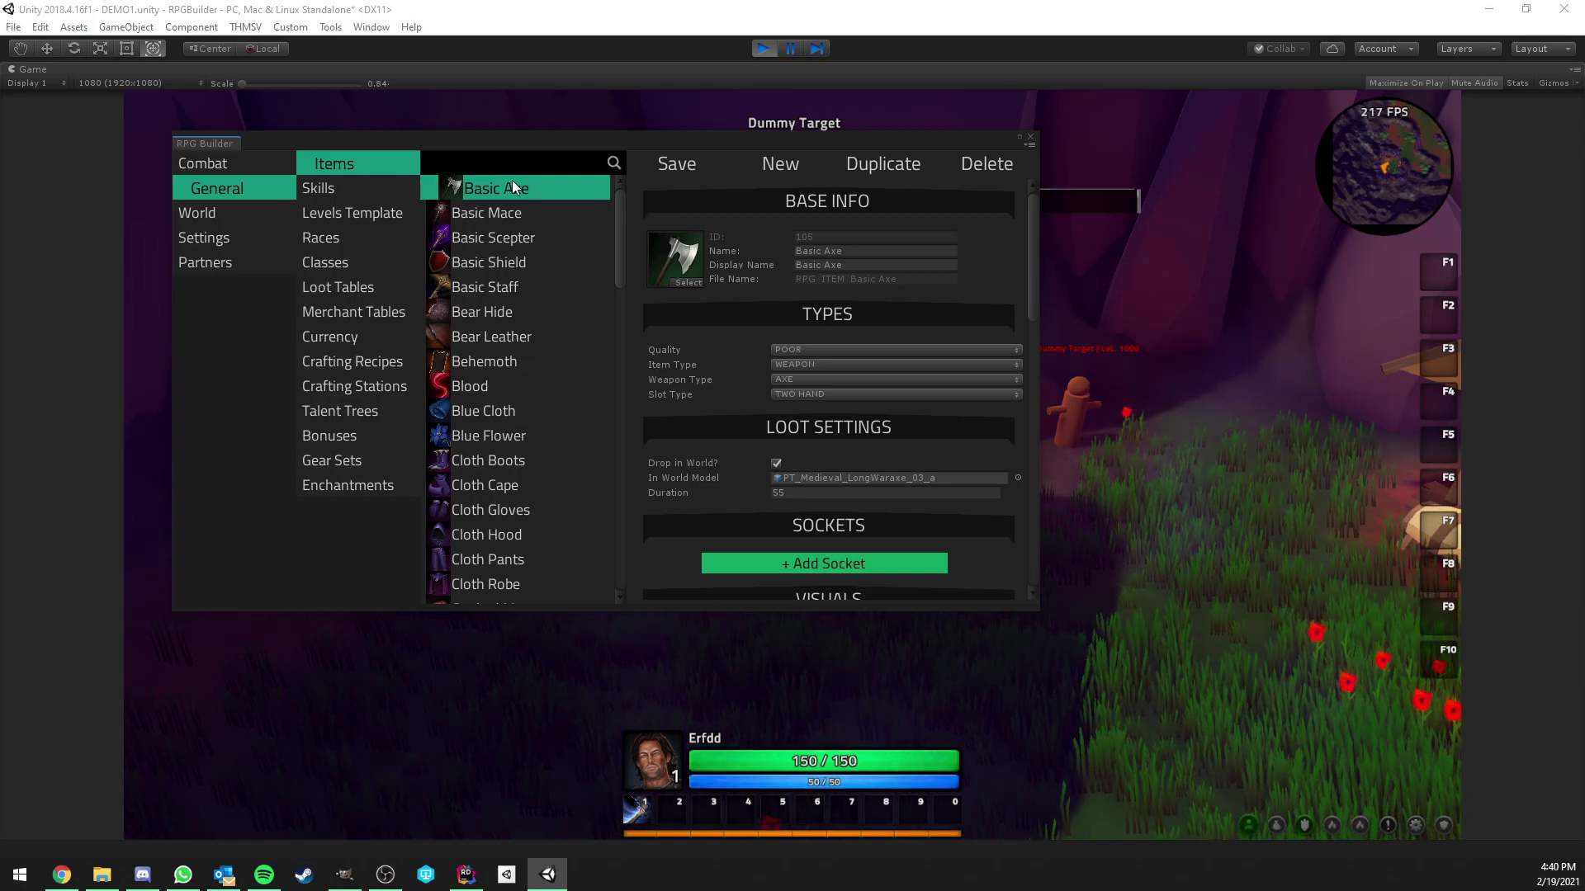
scroll(809, 315, "down", 10)
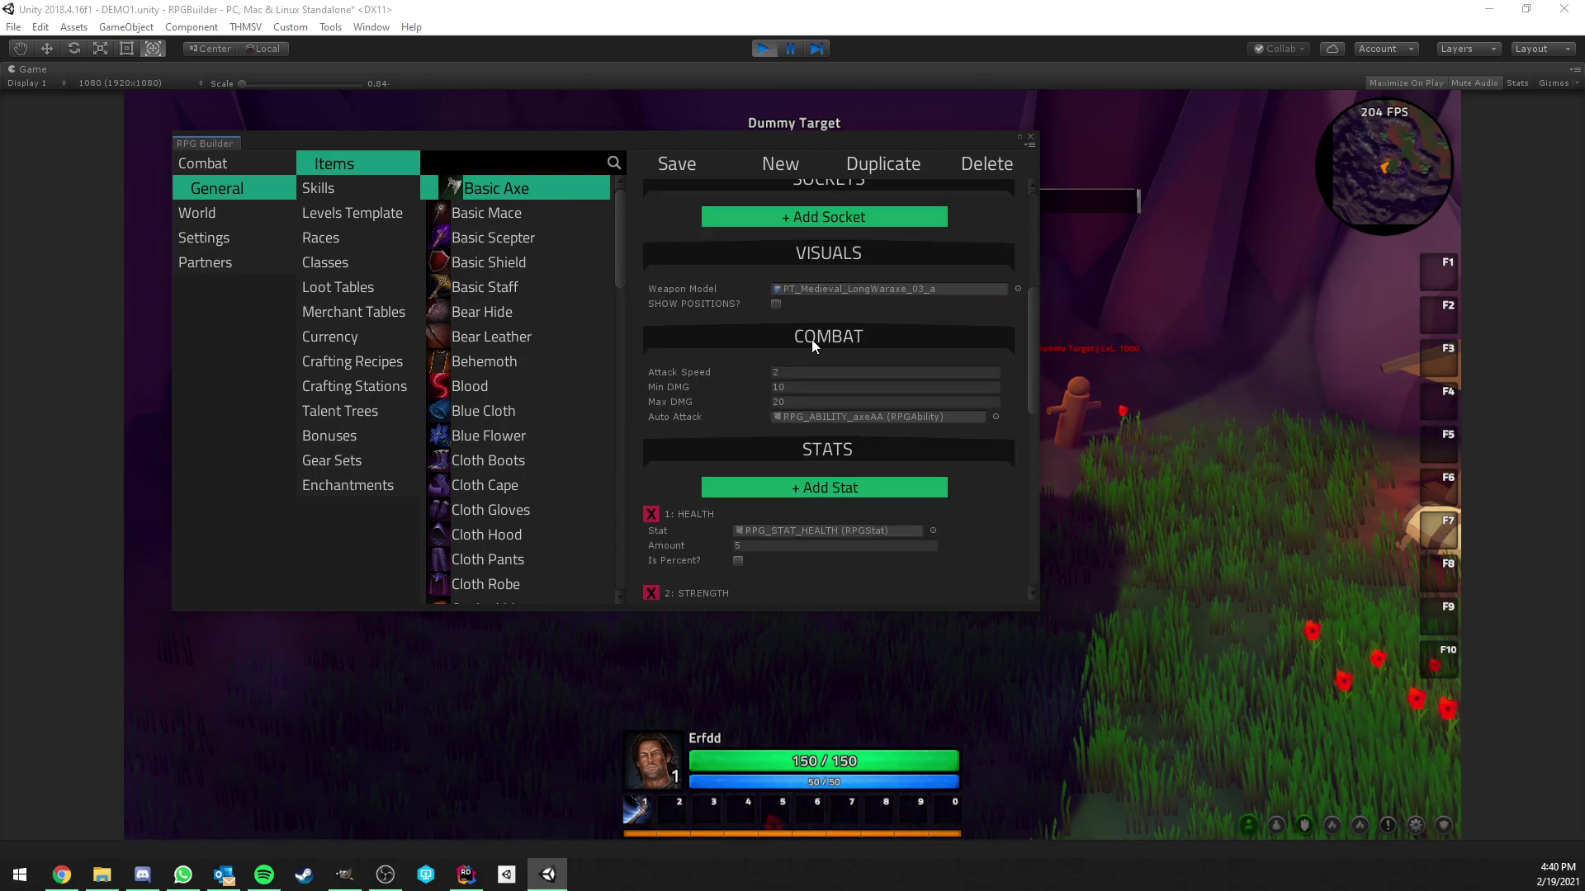
Review the Basic Axe's attack speed, damage range and assignable Auto Attack abilities, and close the editor.
left_click(800, 373)
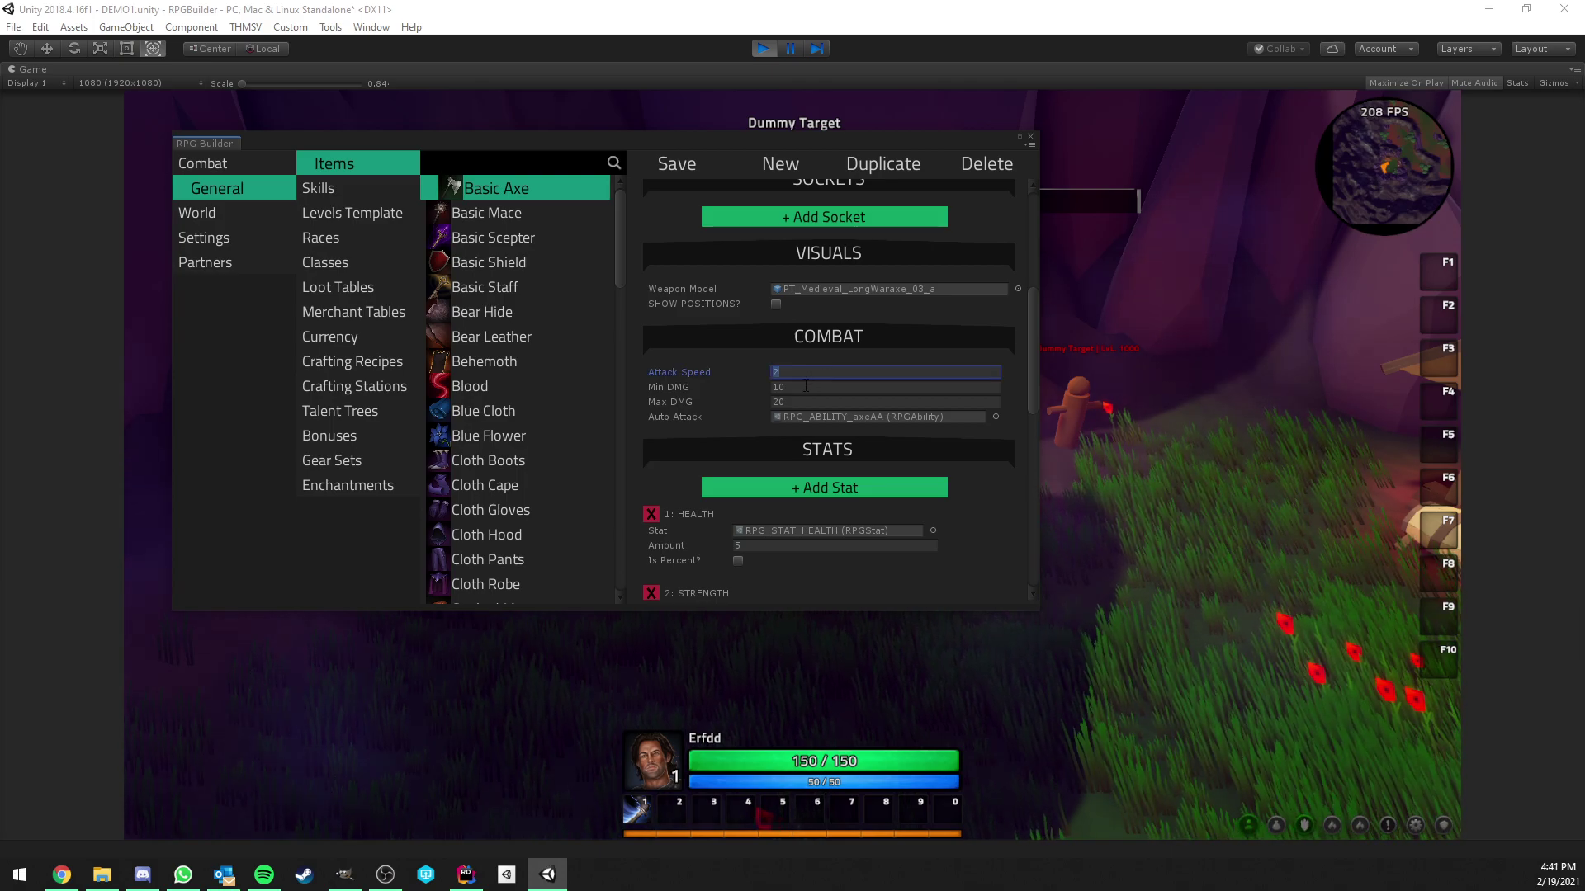
left_click(805, 386)
left_click(799, 401)
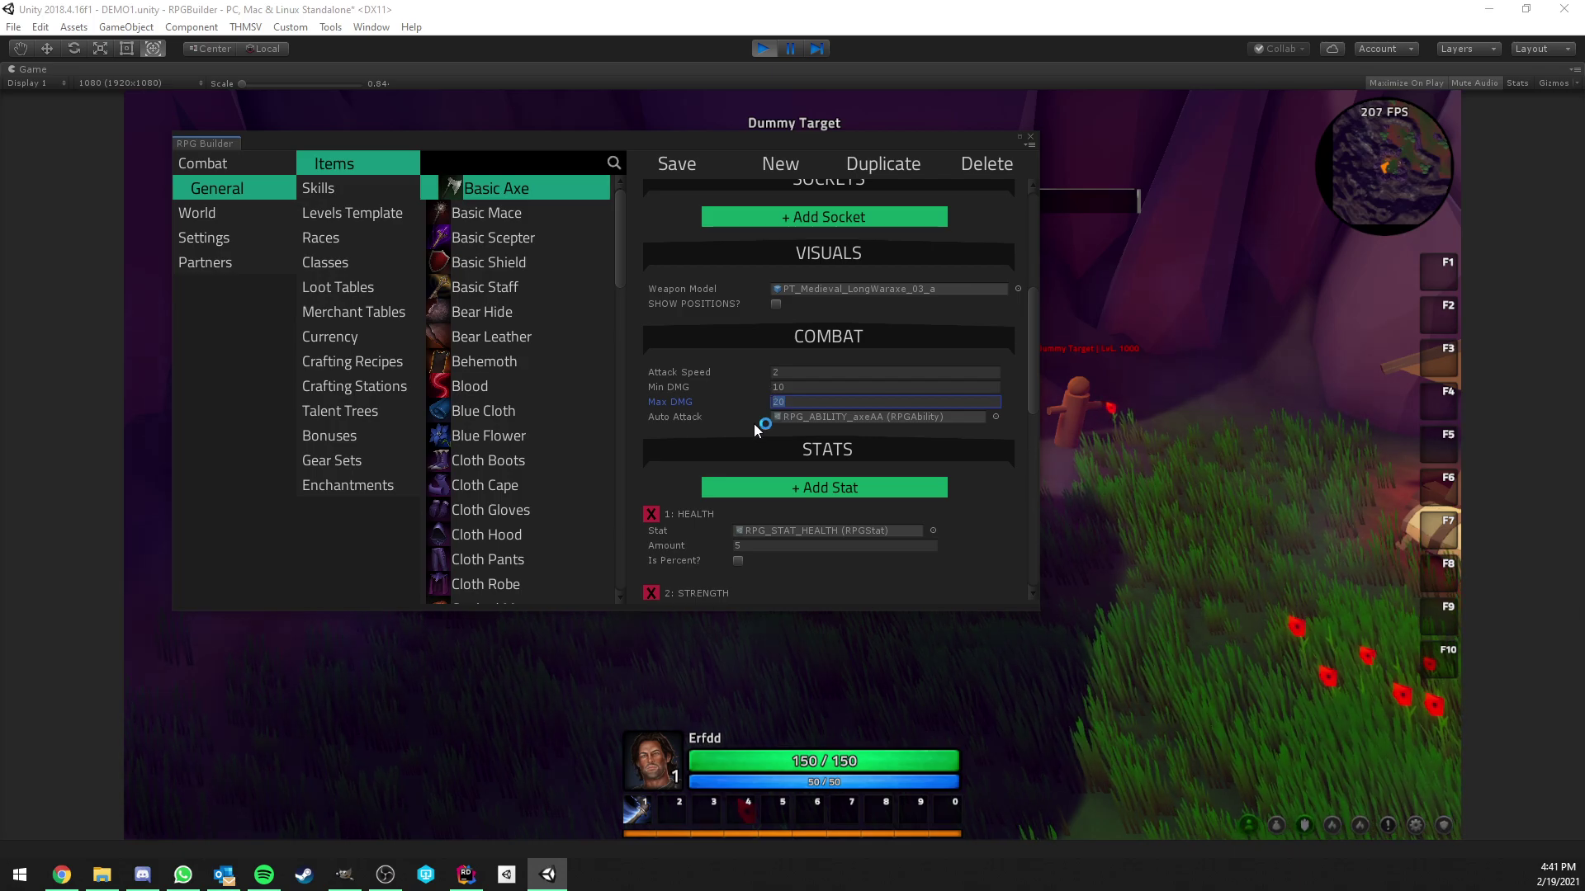
left_click(995, 417)
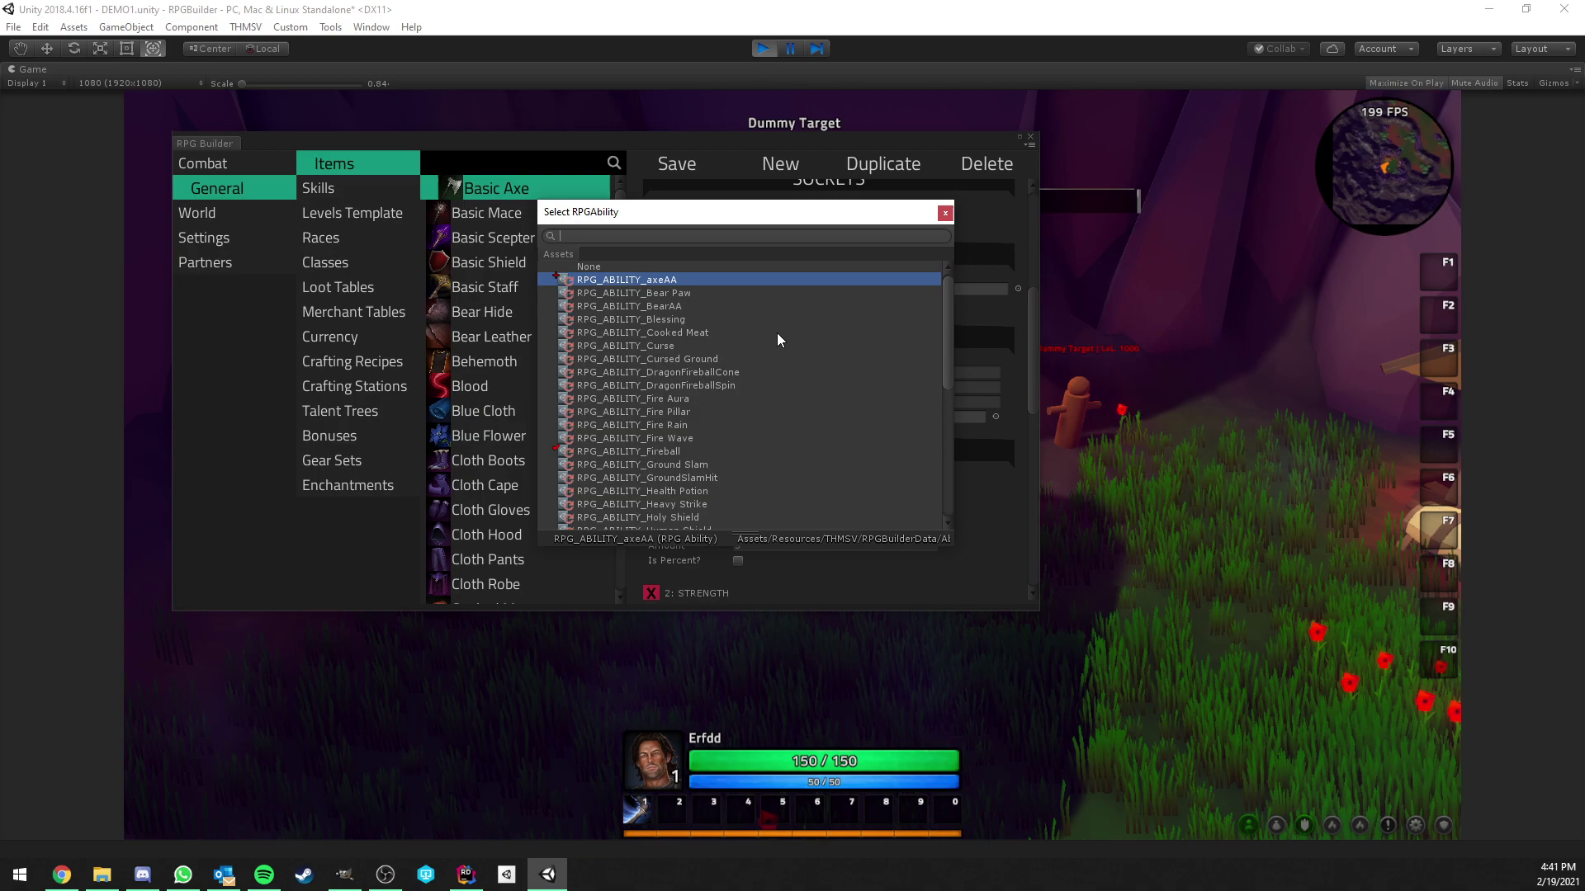
left_click(944, 214)
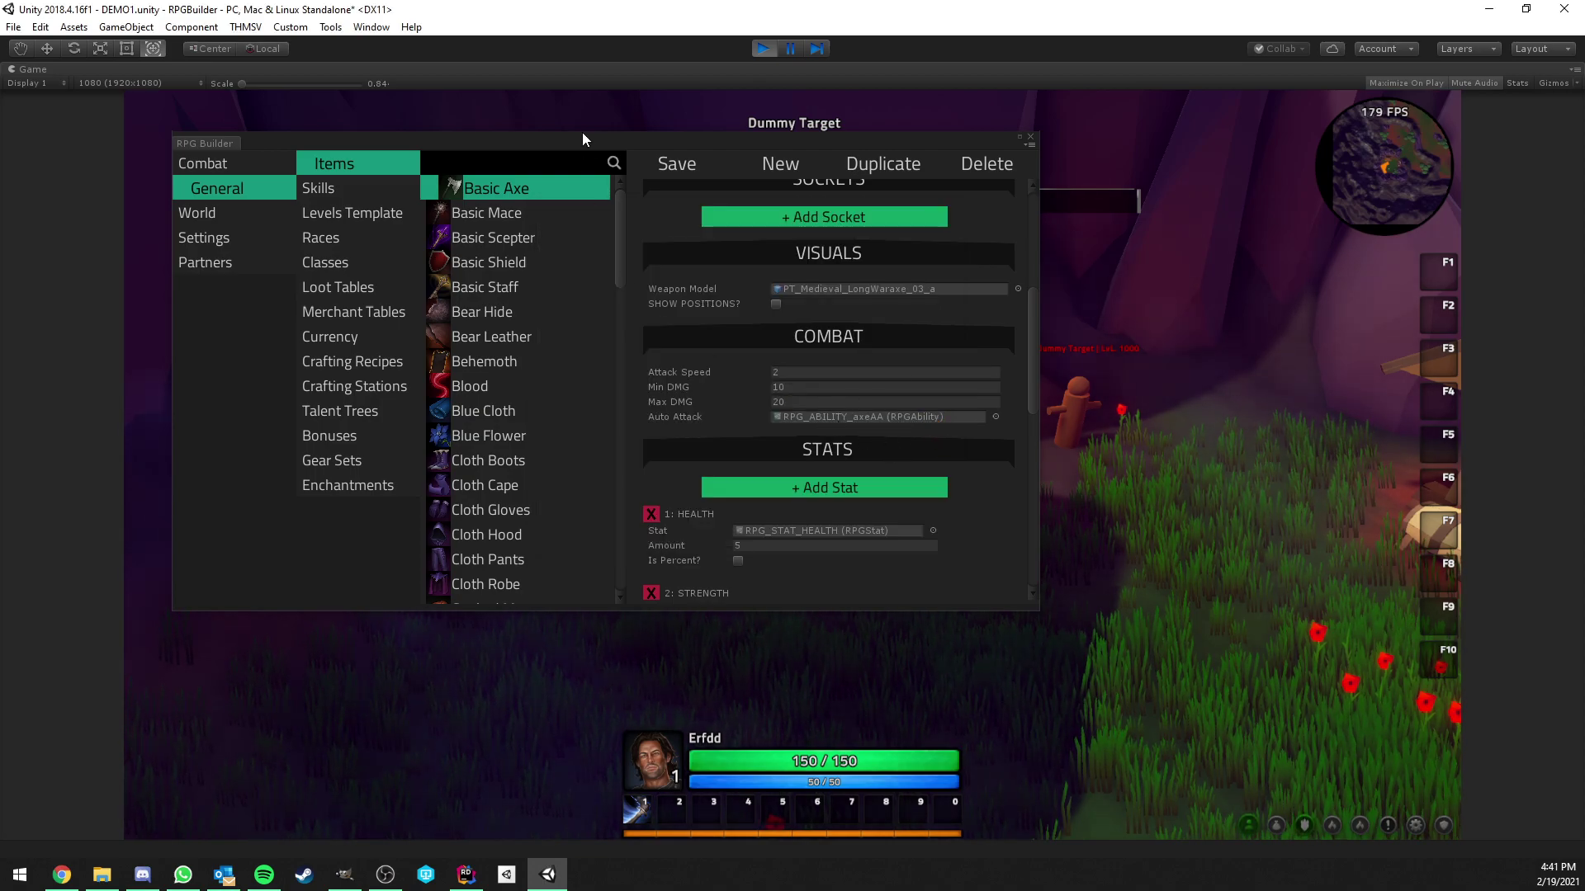
left_click_drag(582, 133, 573, 137)
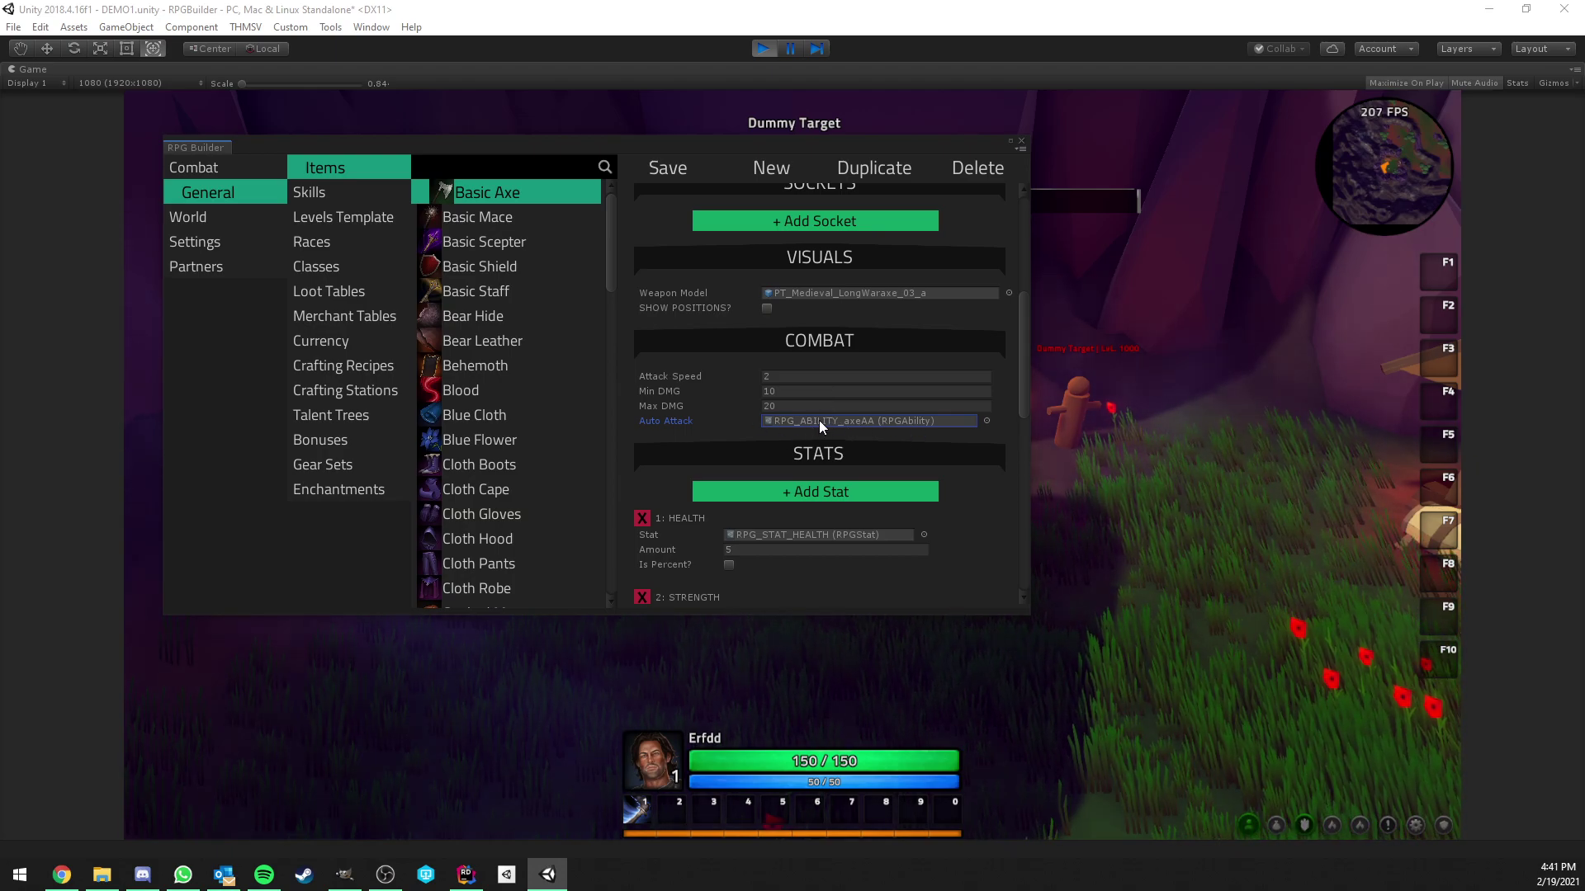
left_click(1021, 141)
Move up to the target dummy, equip the Basic Axe from the inventory and close the inventory.
key("w")
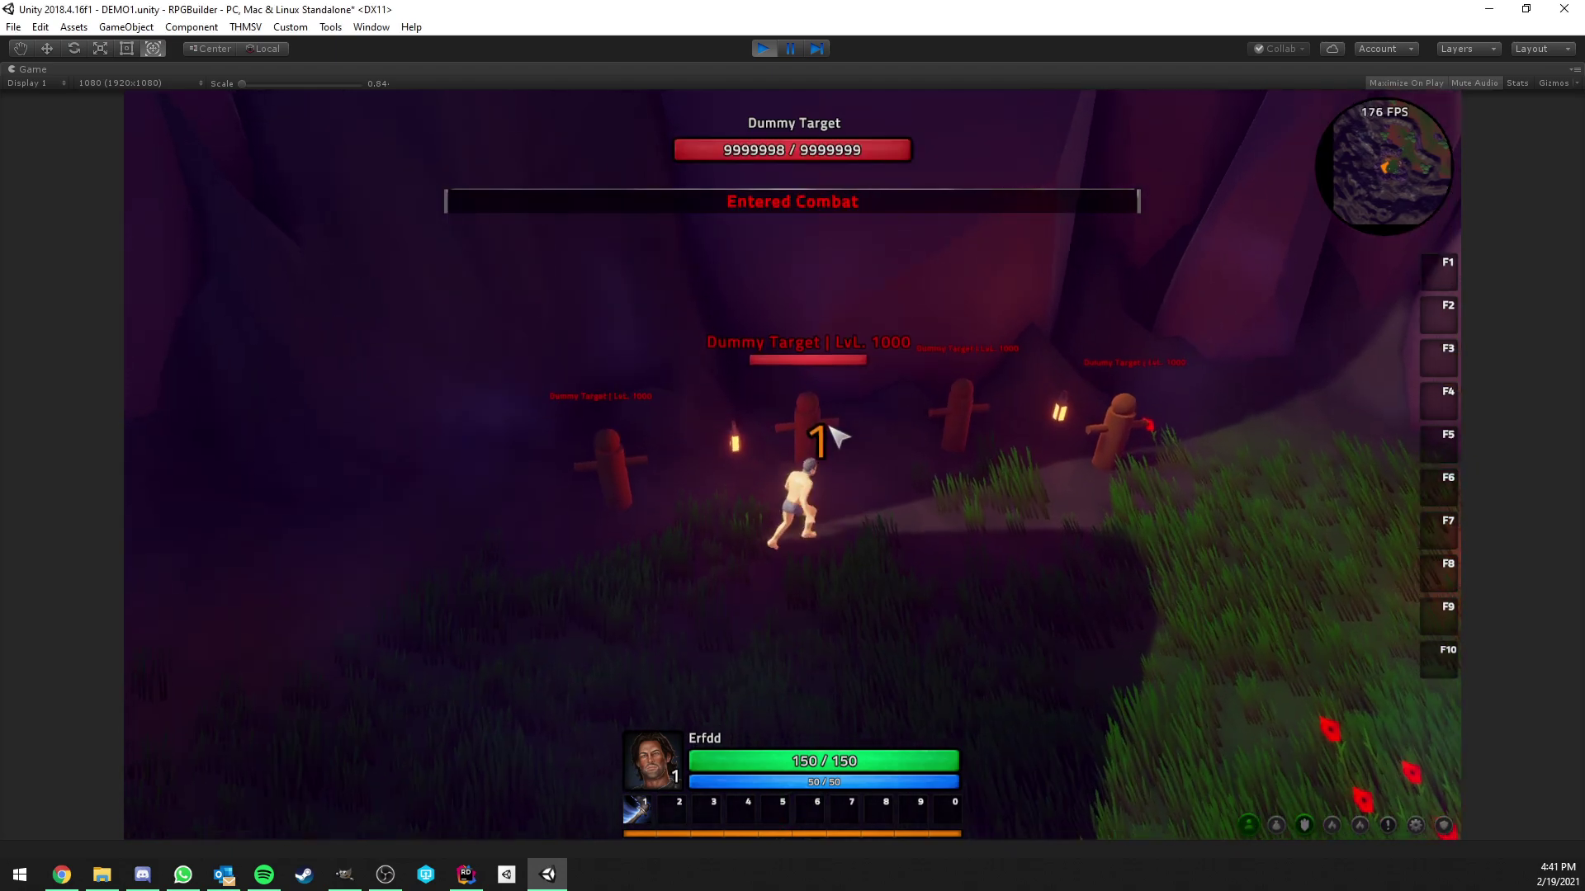
key("c")
key("c")
key("i")
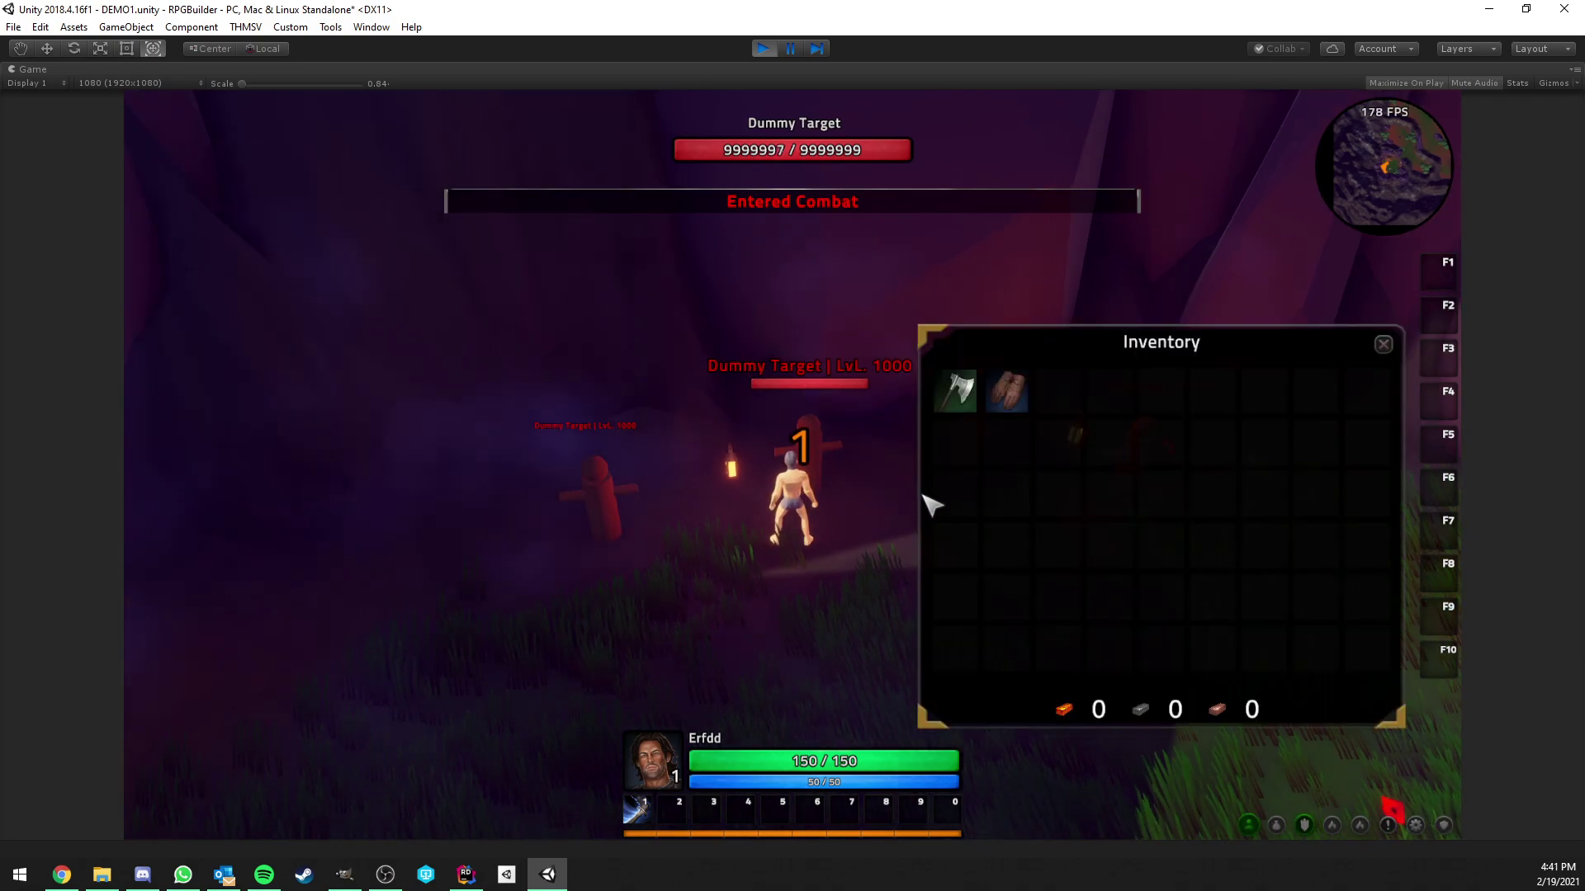
mouse_move(960, 392)
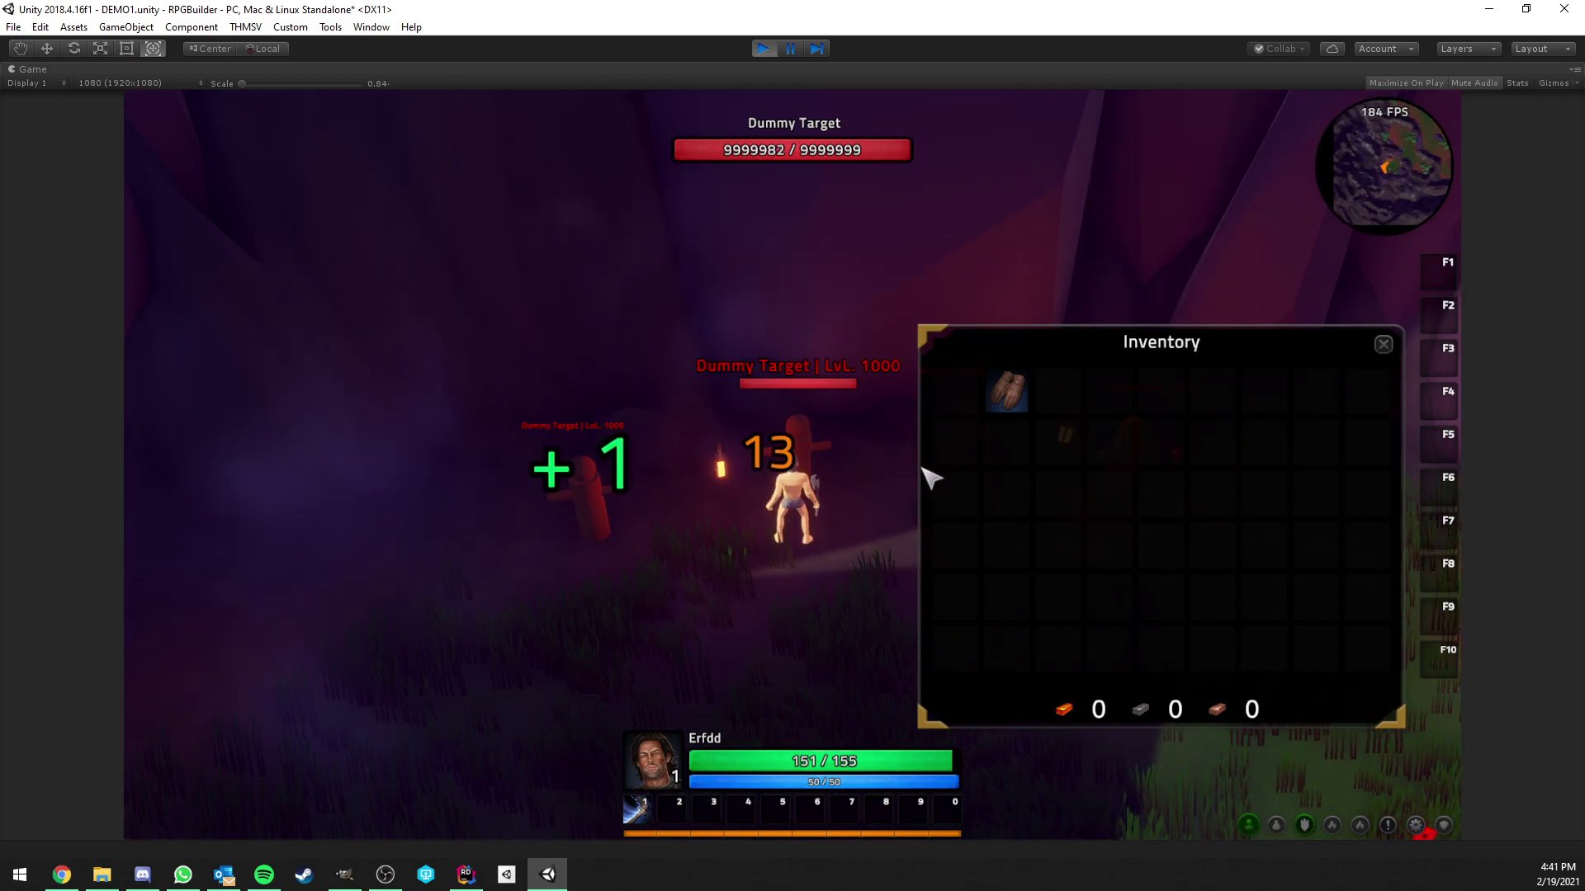
left_click(1383, 344)
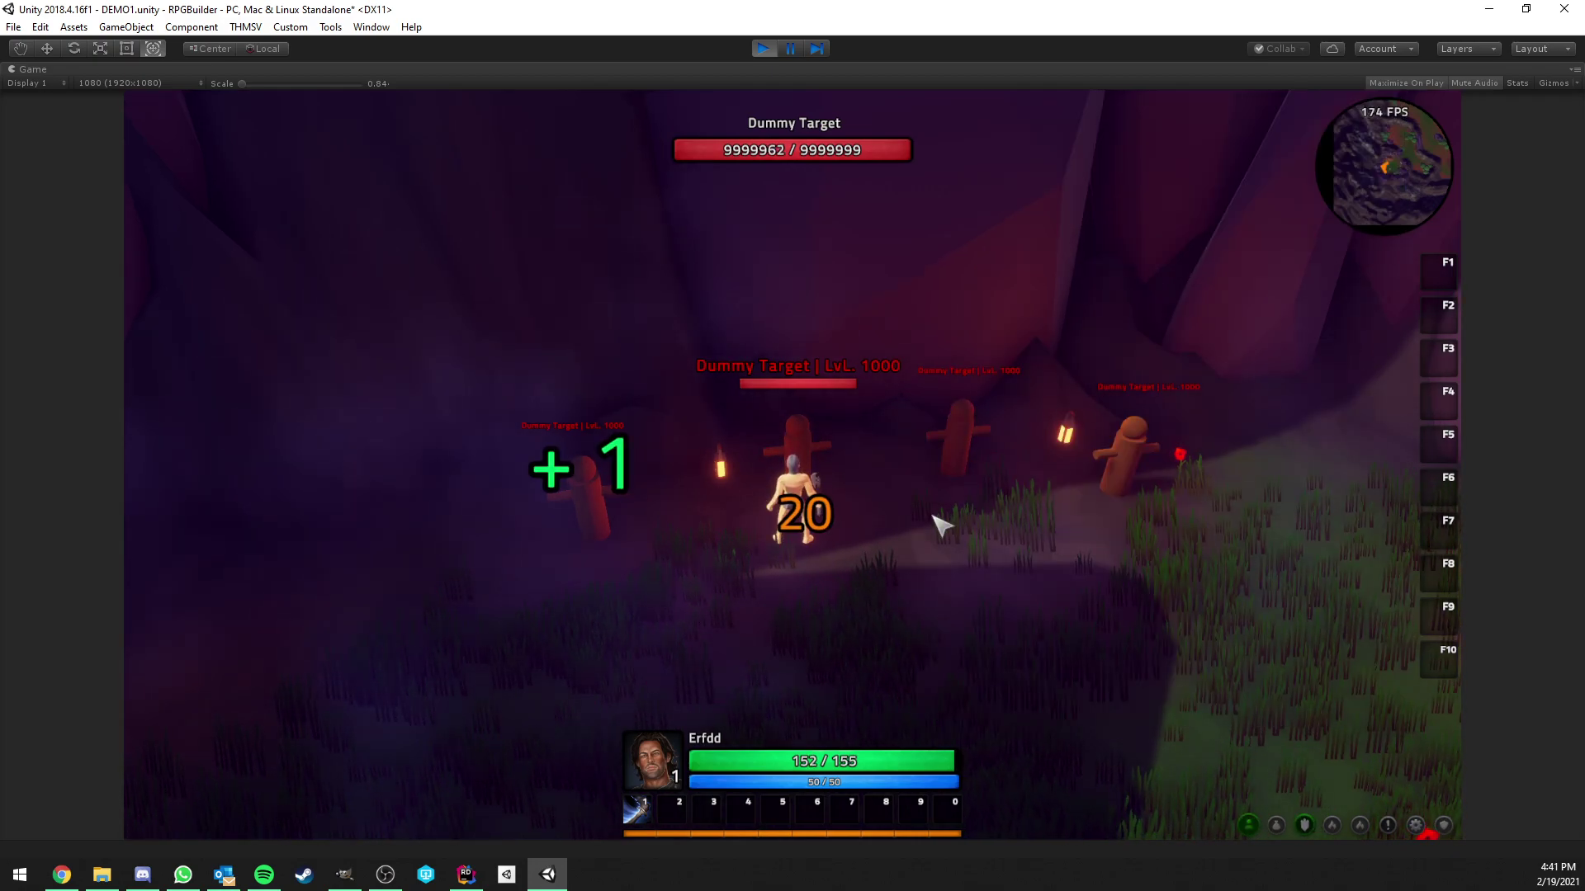
Check the equipped axe in the character's gear slots while auto attacking the dummy.
key("c")
mouse_move(362, 554)
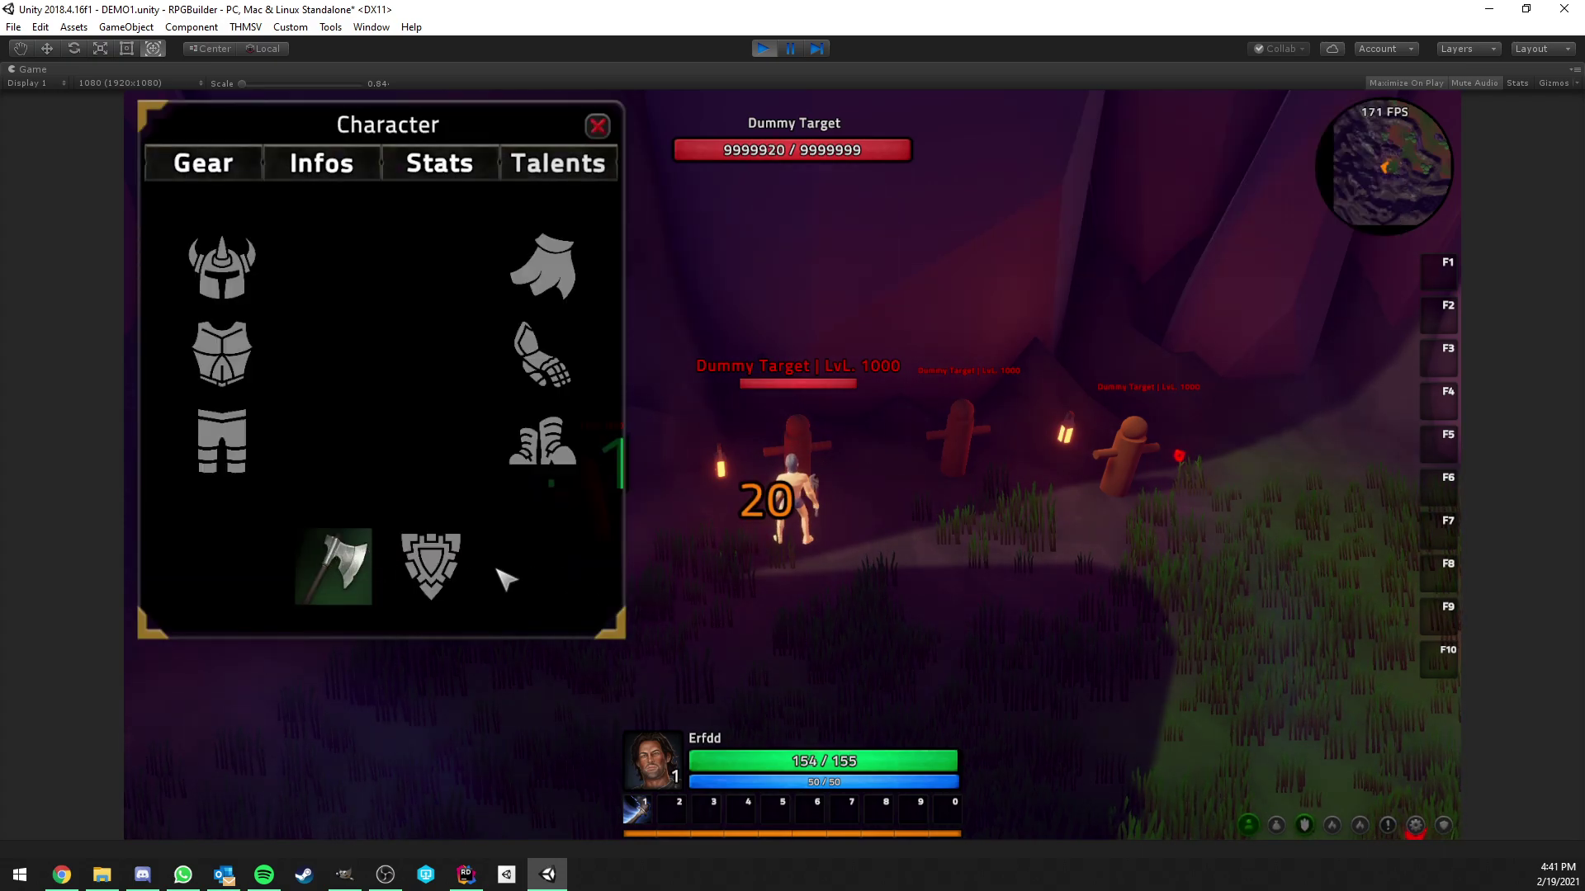
key("c")
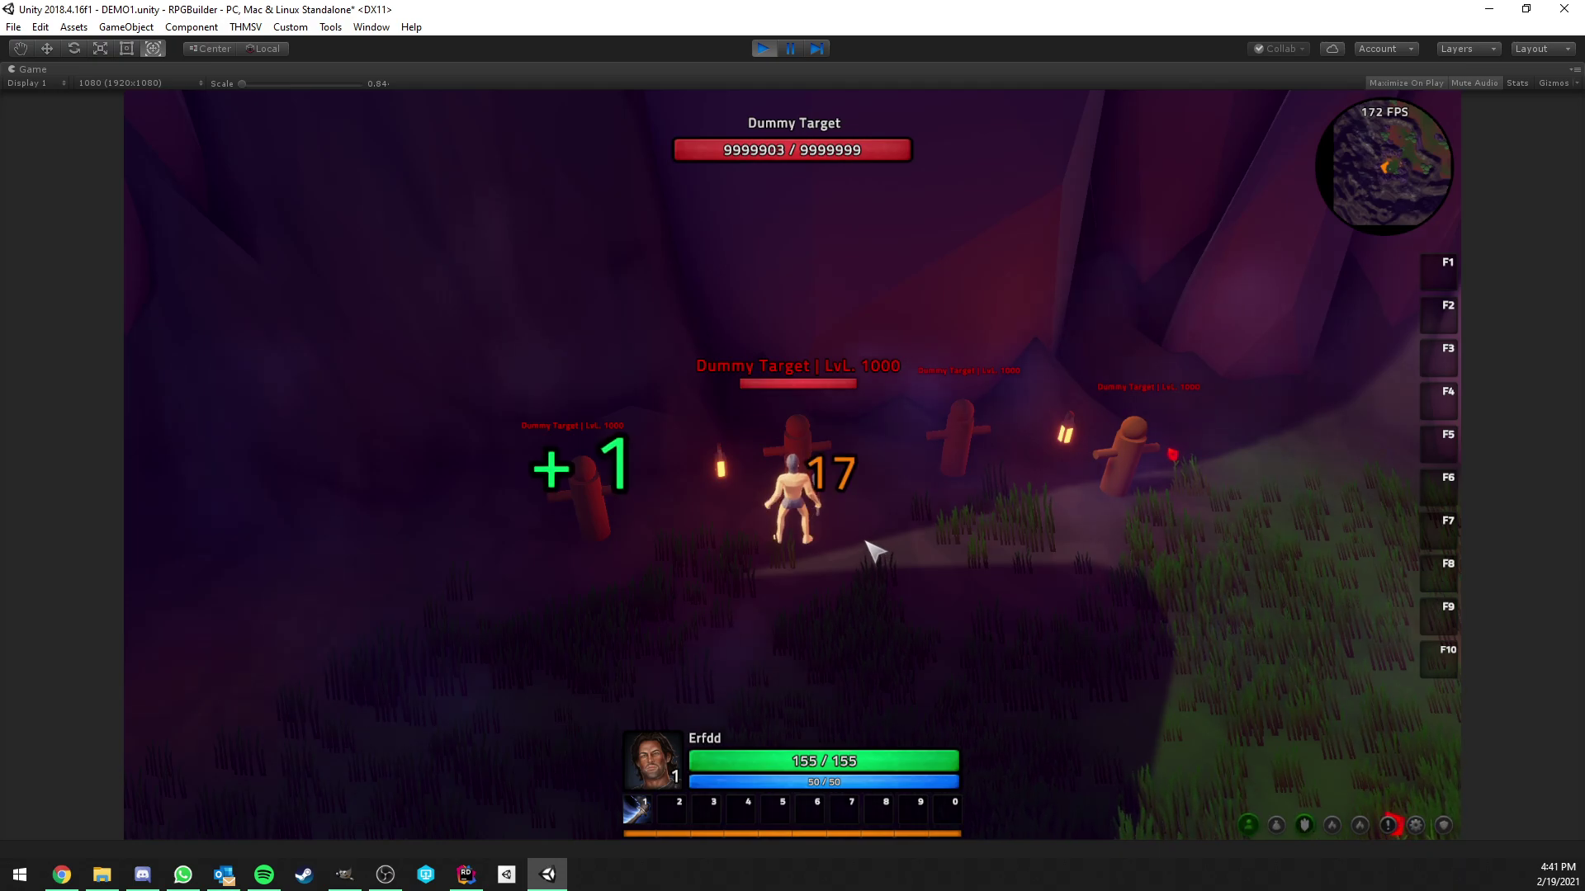
right_click_drag(878, 547, 756, 492)
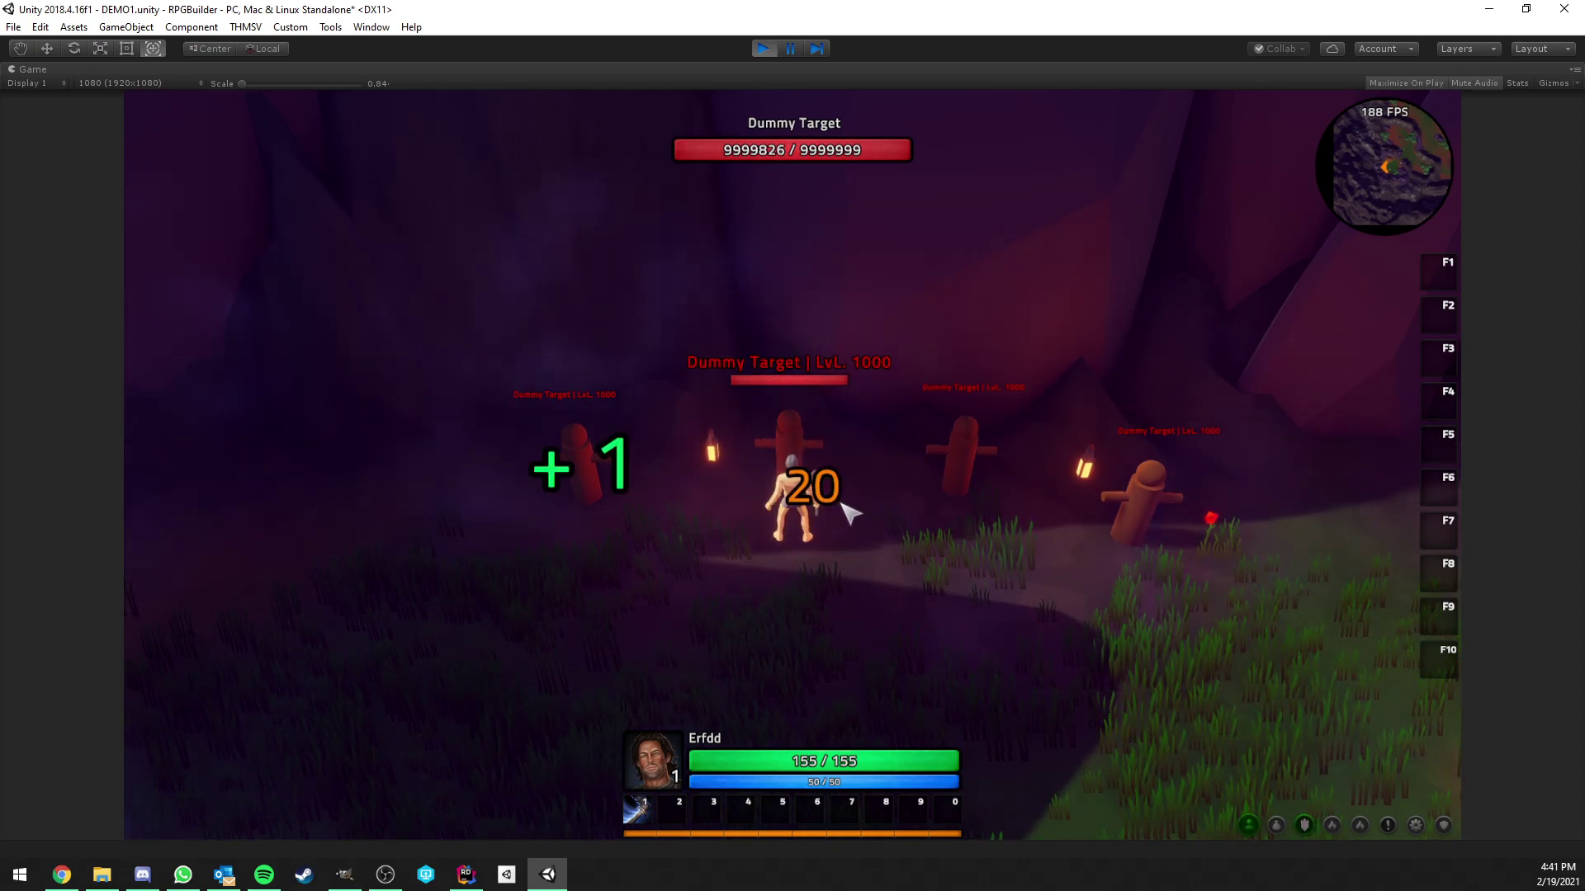
Move away from the dummies and get a Basic Staff through the developer panel by searching items for "st".
right_click_drag(884, 557, 990, 556)
key("d")
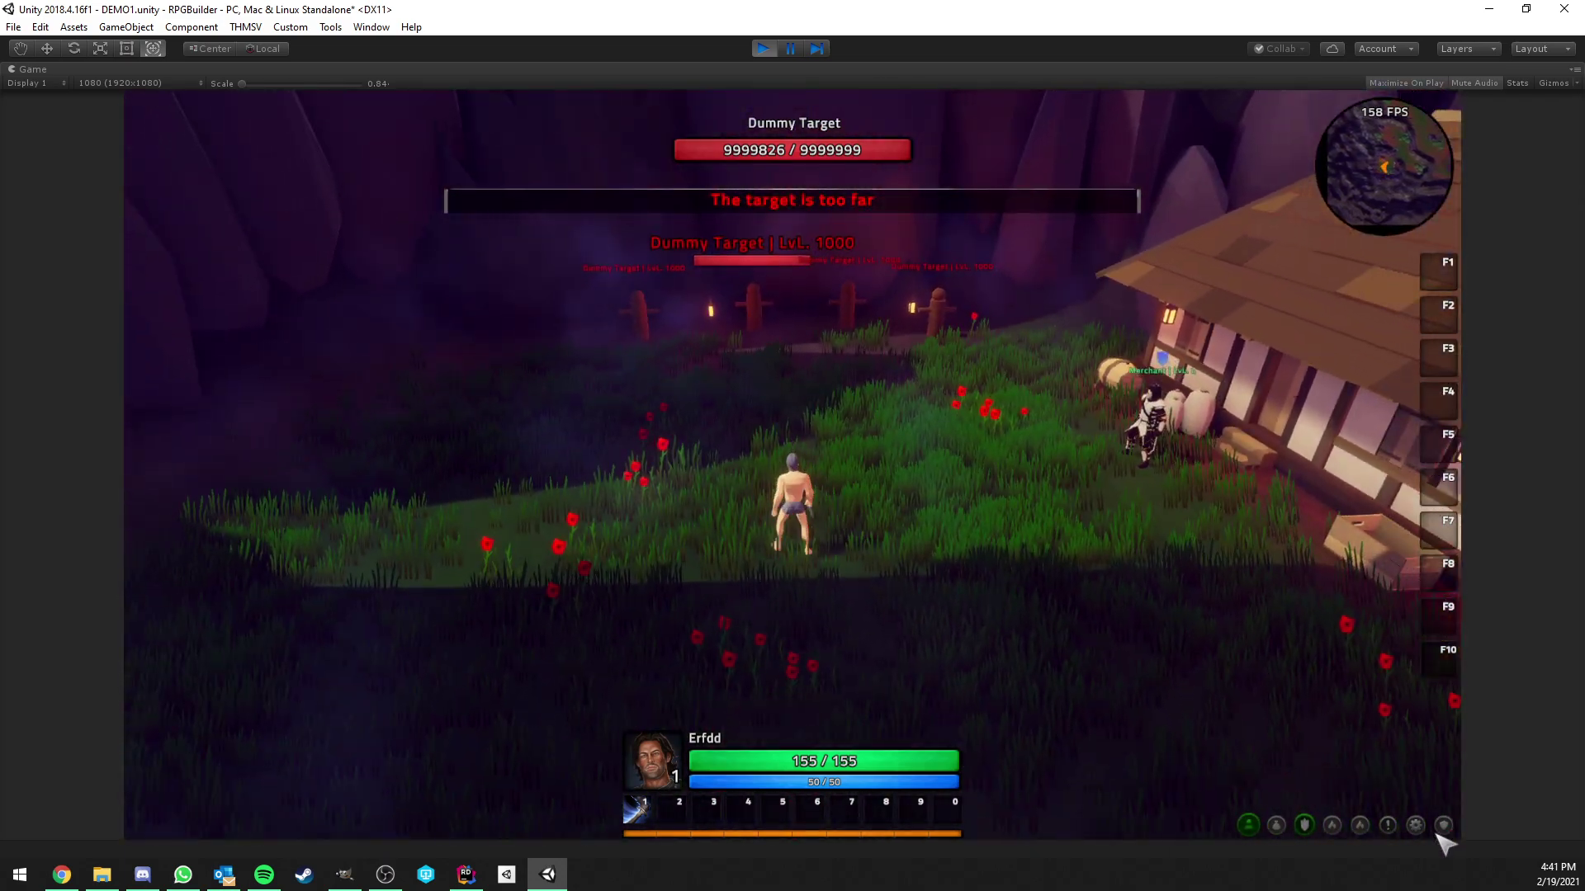
left_click(1443, 826)
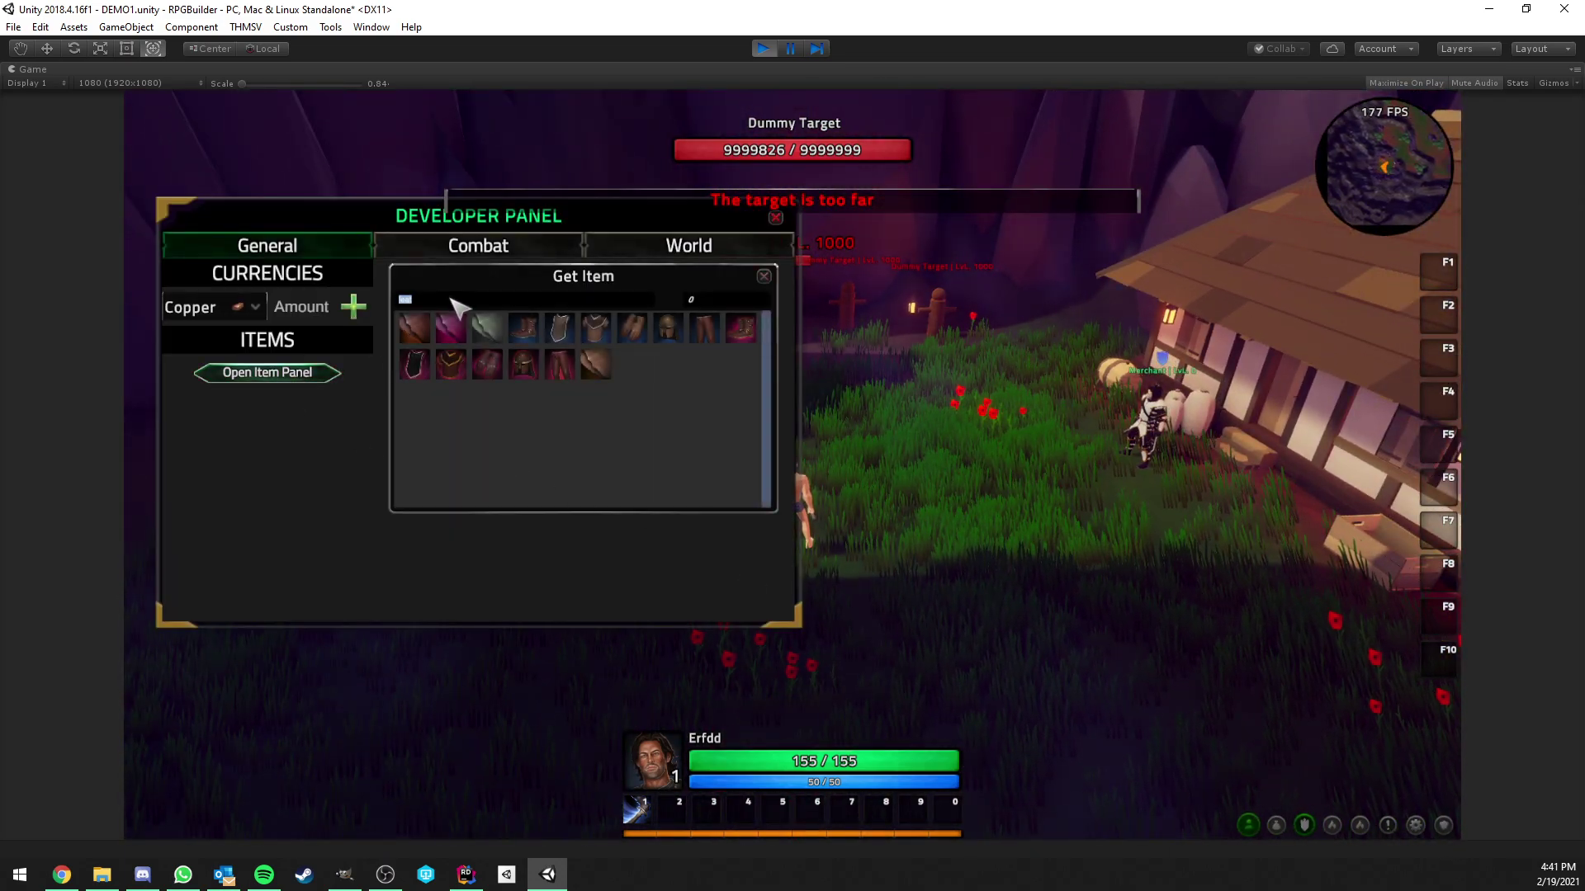
key("BackSpace")
key("BackSpace")
key("BackSpace")
key("BackSpace")
type("st")
left_click(602, 330)
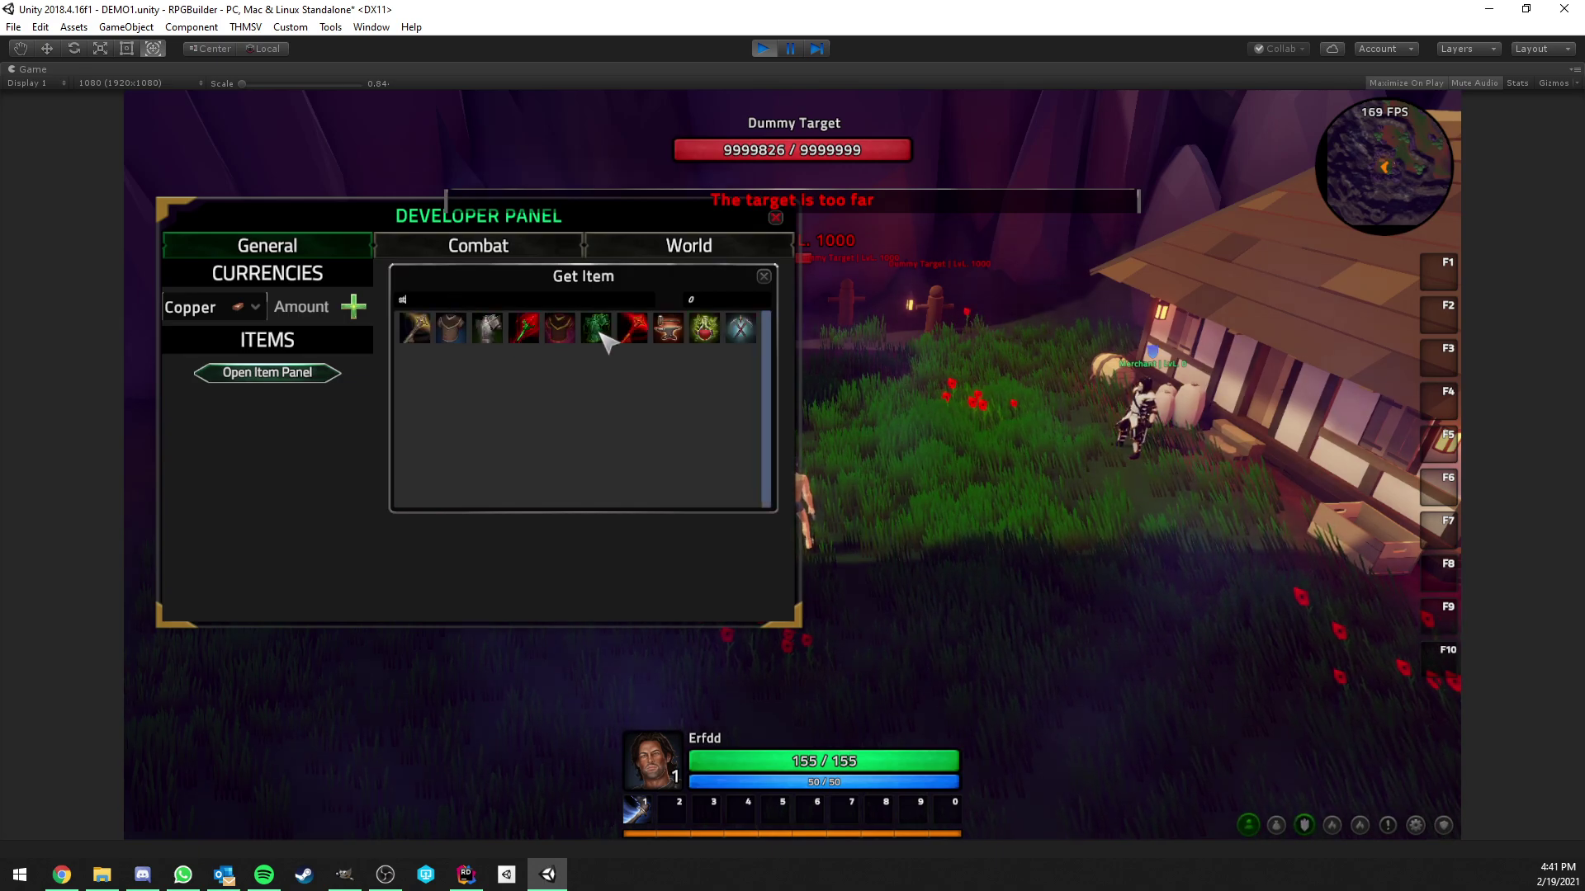
left_click(446, 332)
left_click(417, 331)
left_click(778, 222)
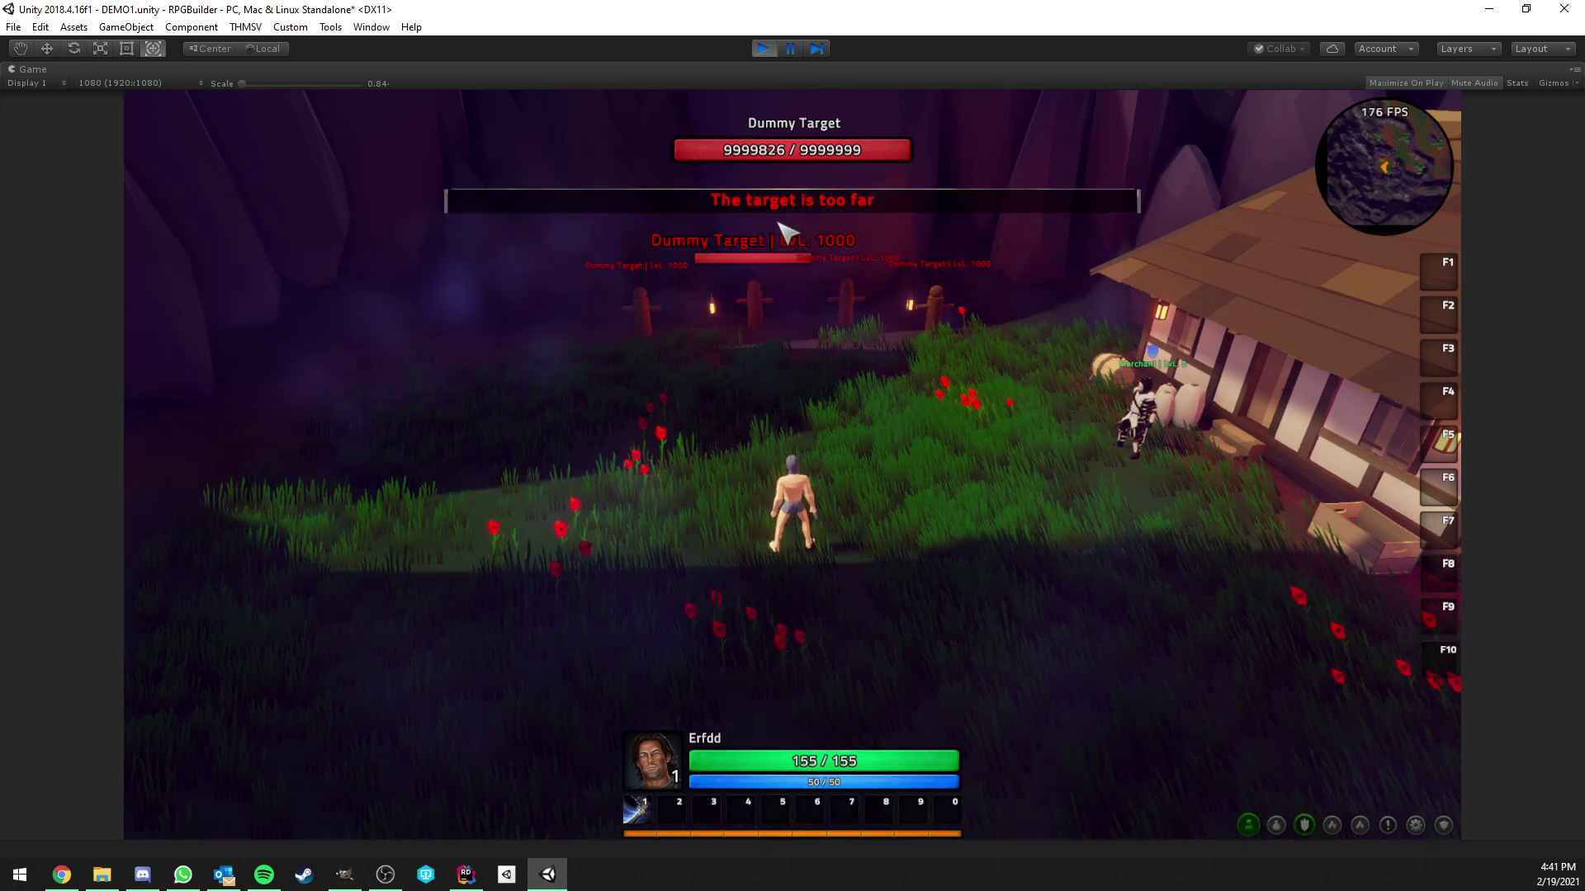
Equip the Basic Staff from the inventory and check it in the character's gear slots.
key("i")
right_click(961, 399)
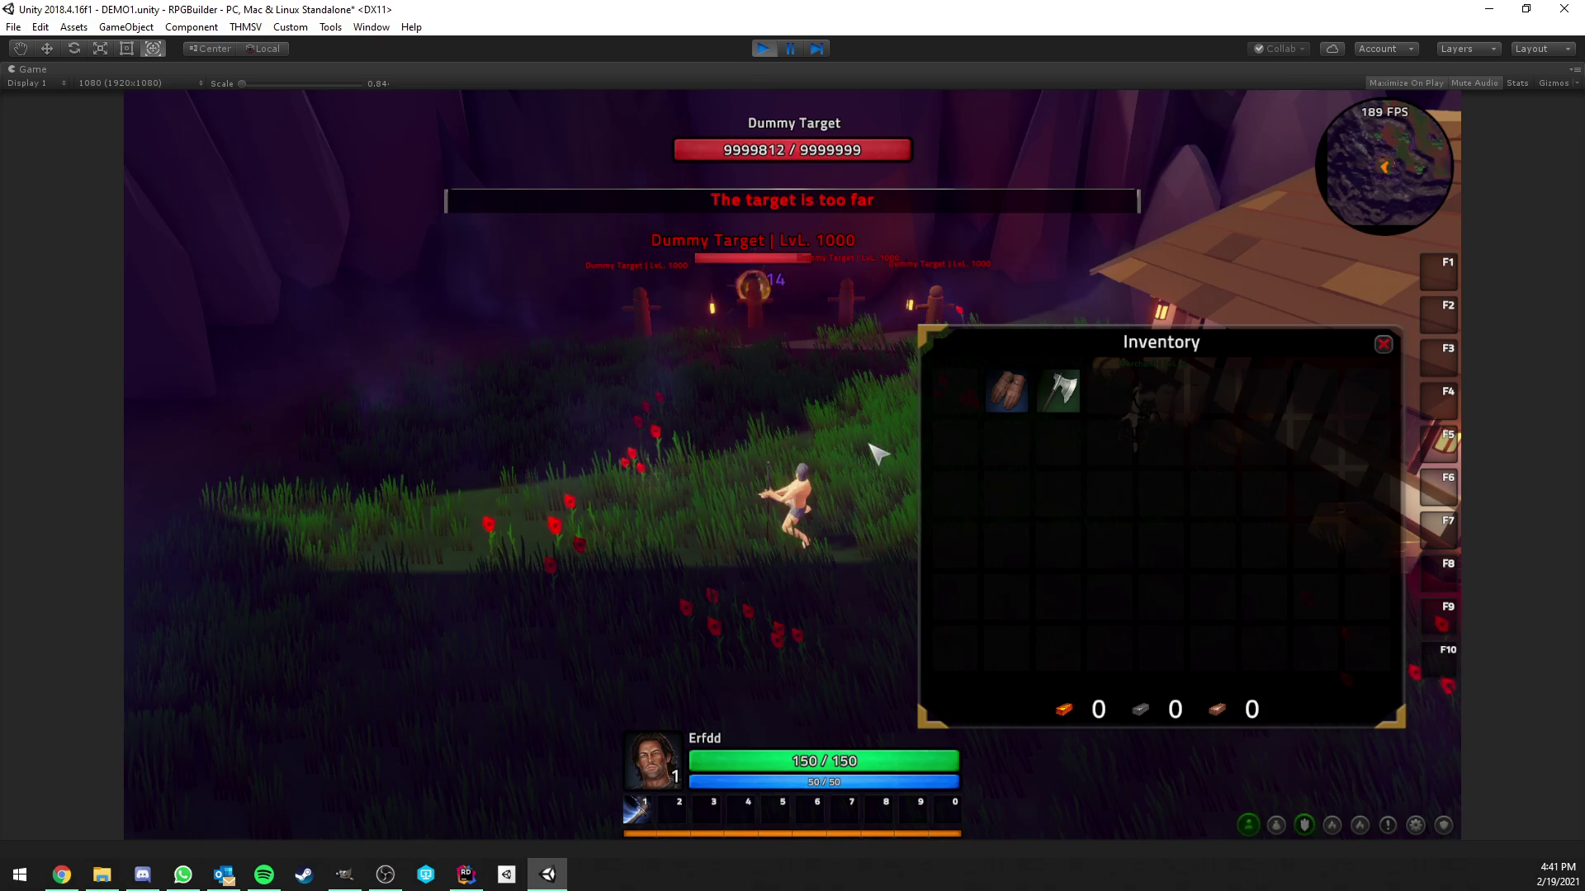
key("i")
key("c")
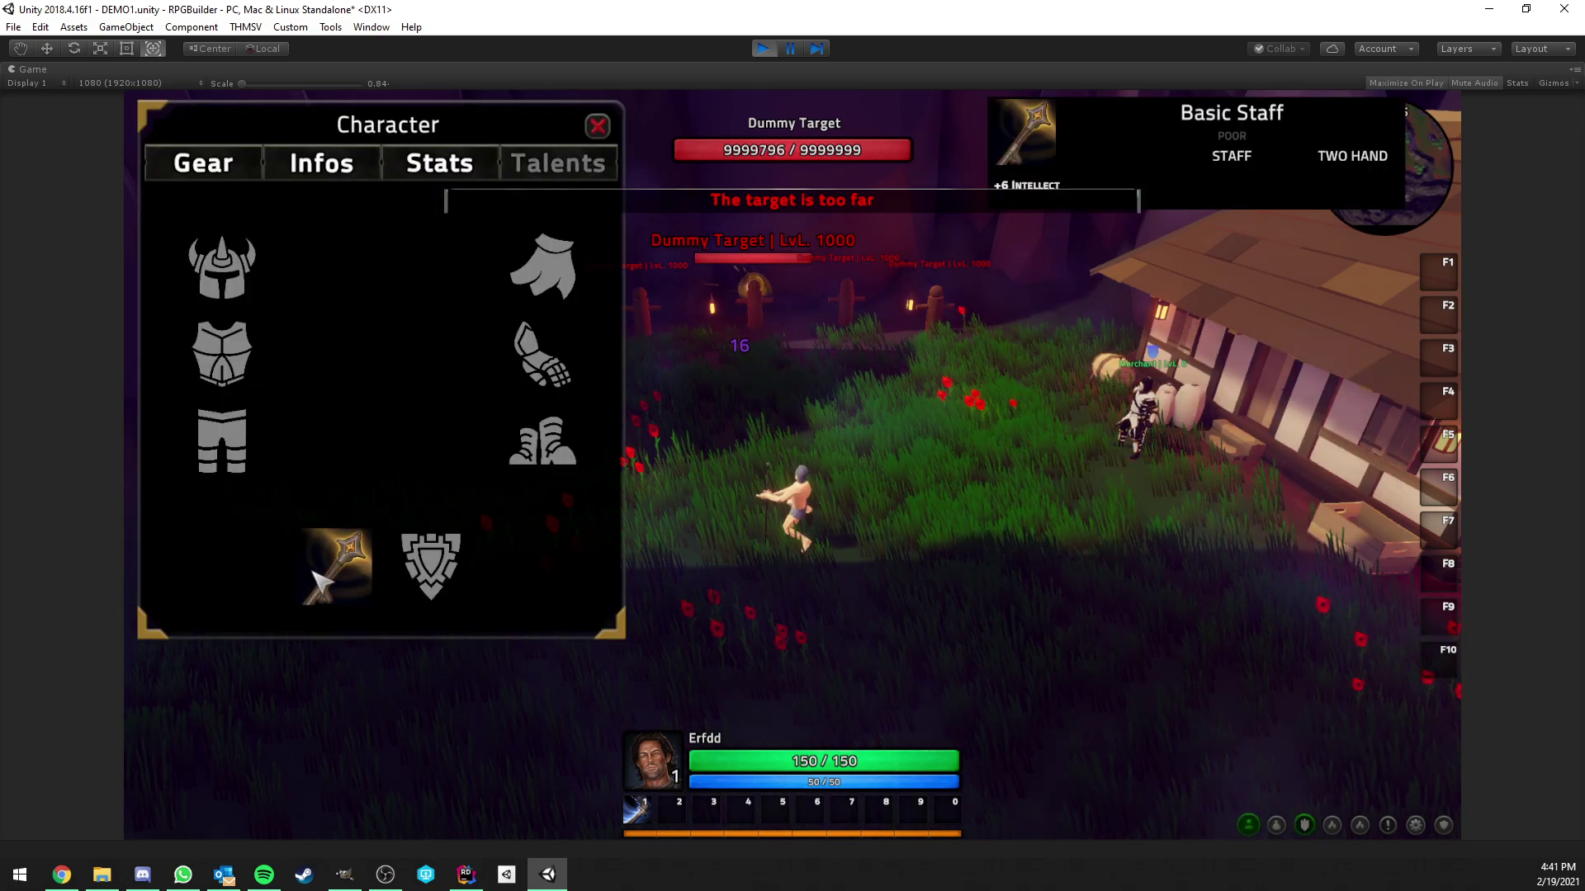
key("c")
Find the Basic Staff in the RPG Builder items with "st", review its Combat settings, and close the editor.
left_click(245, 27)
left_click(255, 42)
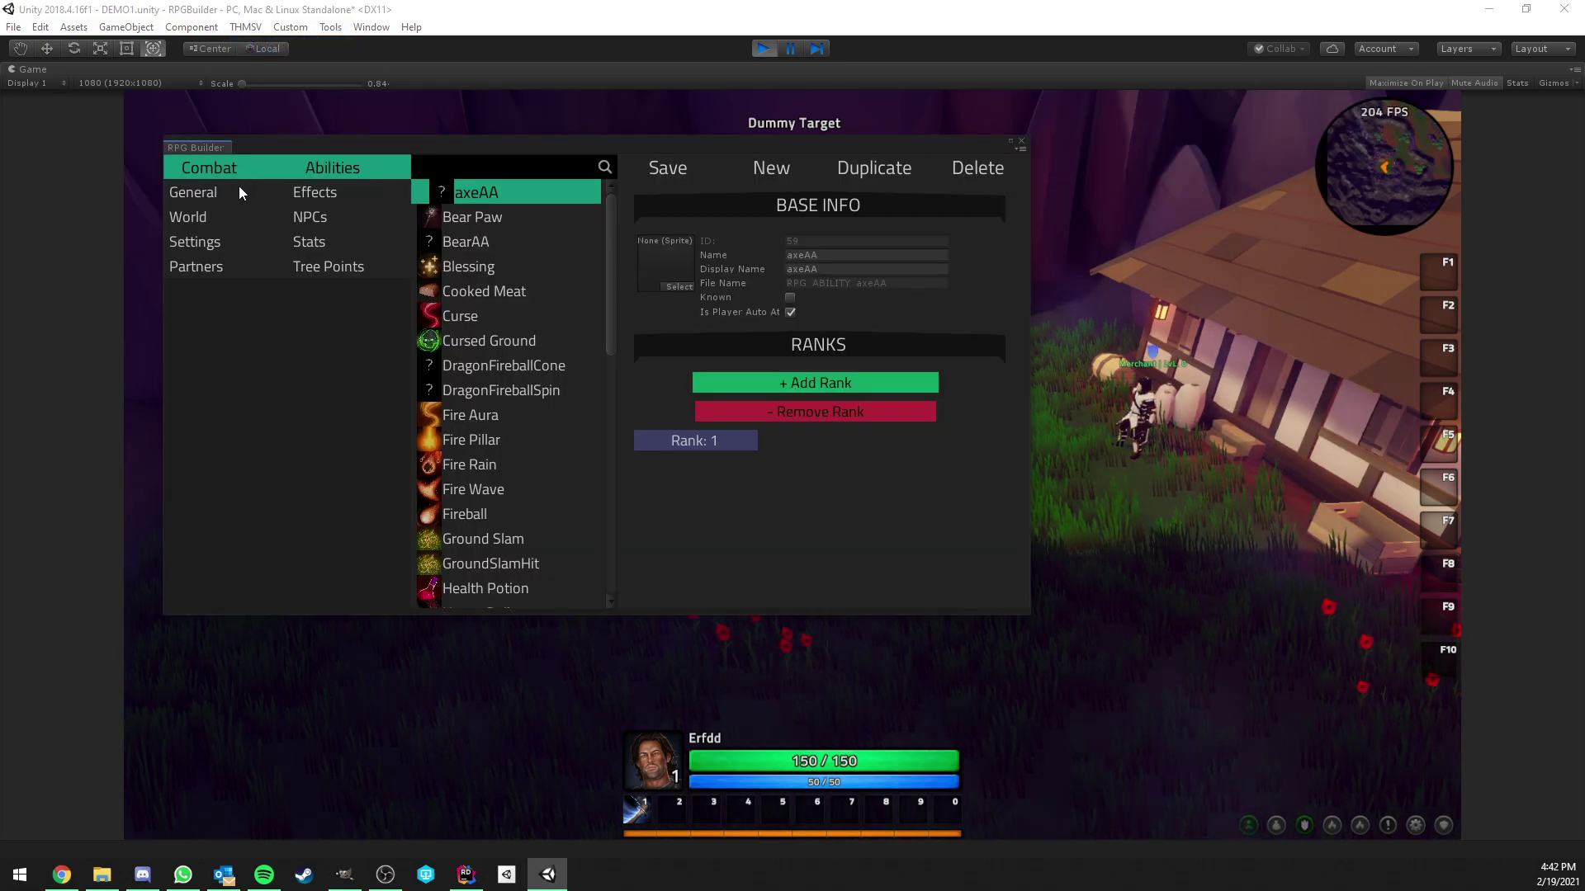
left_click(216, 192)
left_click(472, 171)
type("st")
left_click(487, 191)
scroll(828, 410, "down", 5)
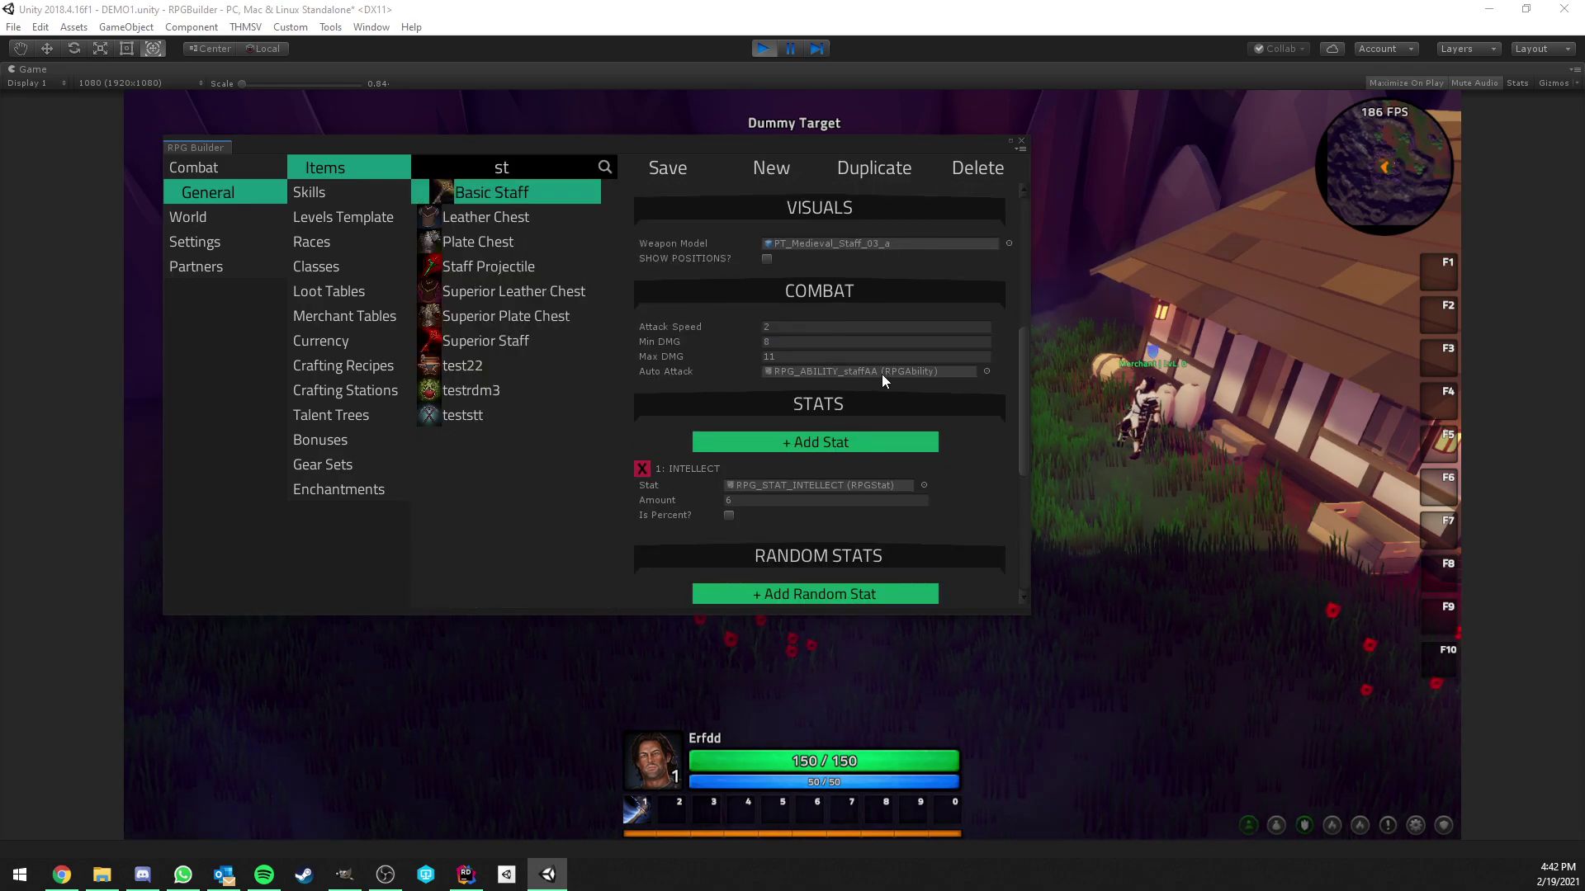
left_click(1022, 140)
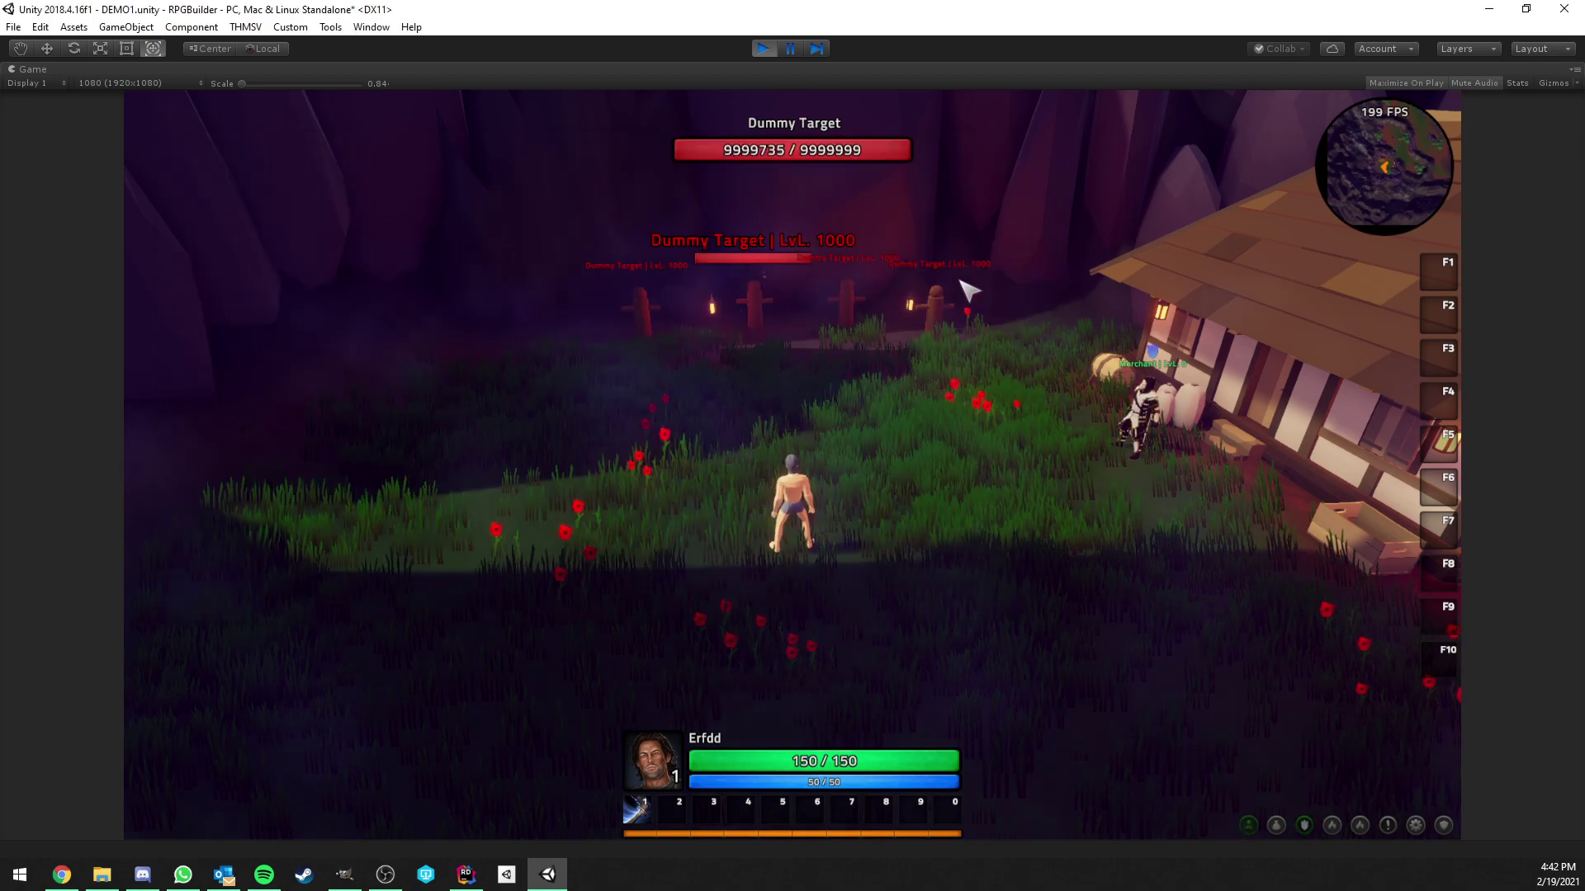
Use the first action bar ability on the distant dummy with the staff equipped.
mouse_move(858, 440)
right_mouse_down()
mouse_move(912, 439)
mouse_move(859, 467)
right_mouse_up()
key("1")
key("1")
Find the staffAA ability in the RPG Builder editor by searching "sta" and bring up its Ability Type settings.
left_click(245, 27)
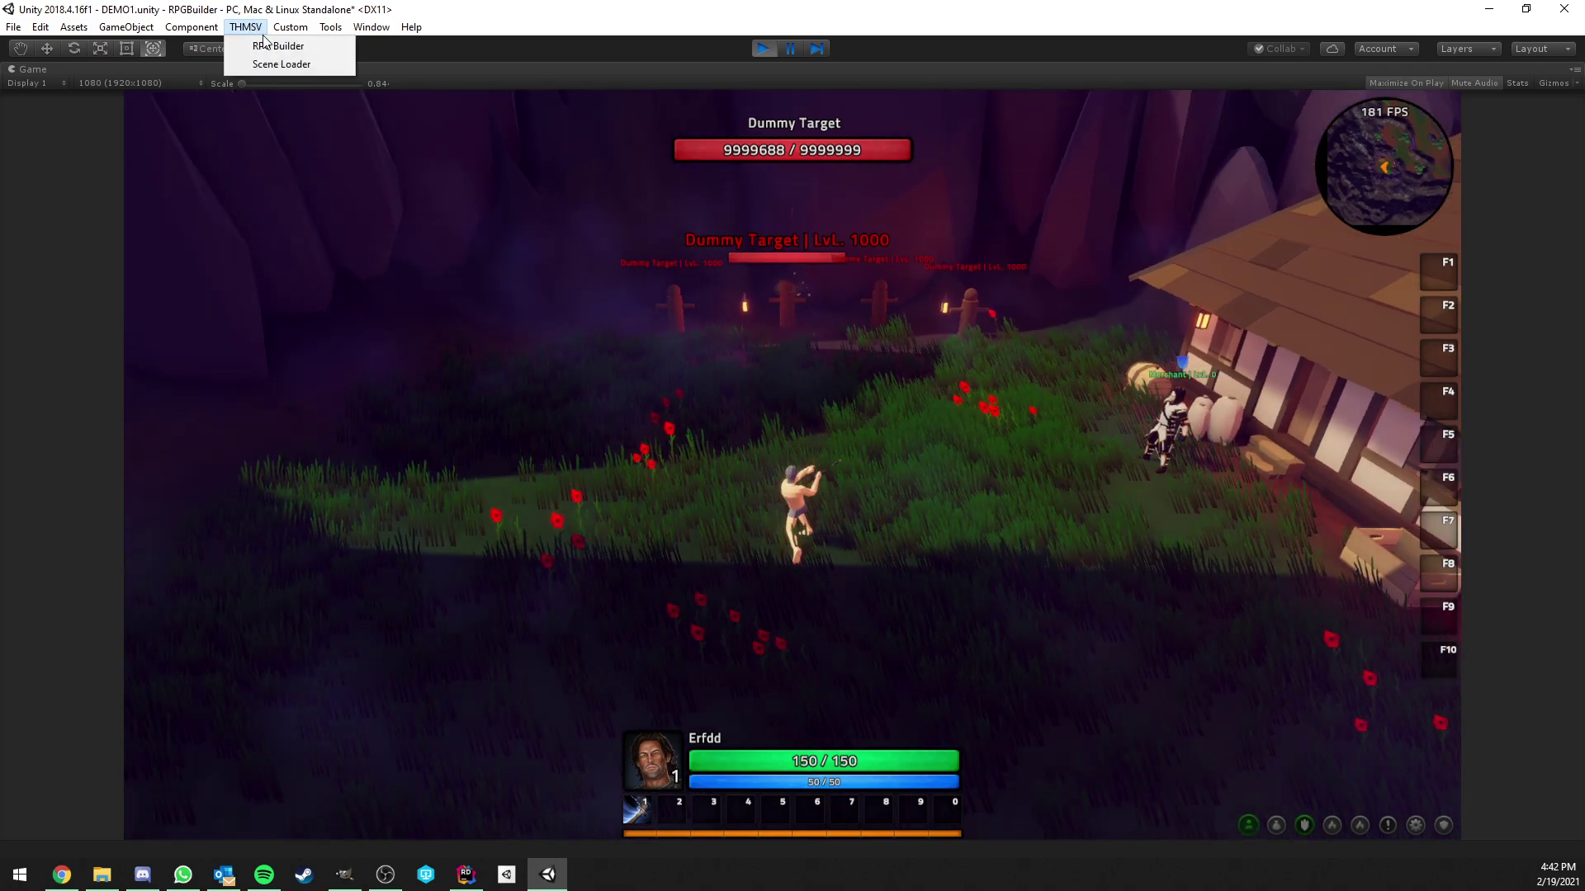
left_click(273, 42)
left_click(214, 192)
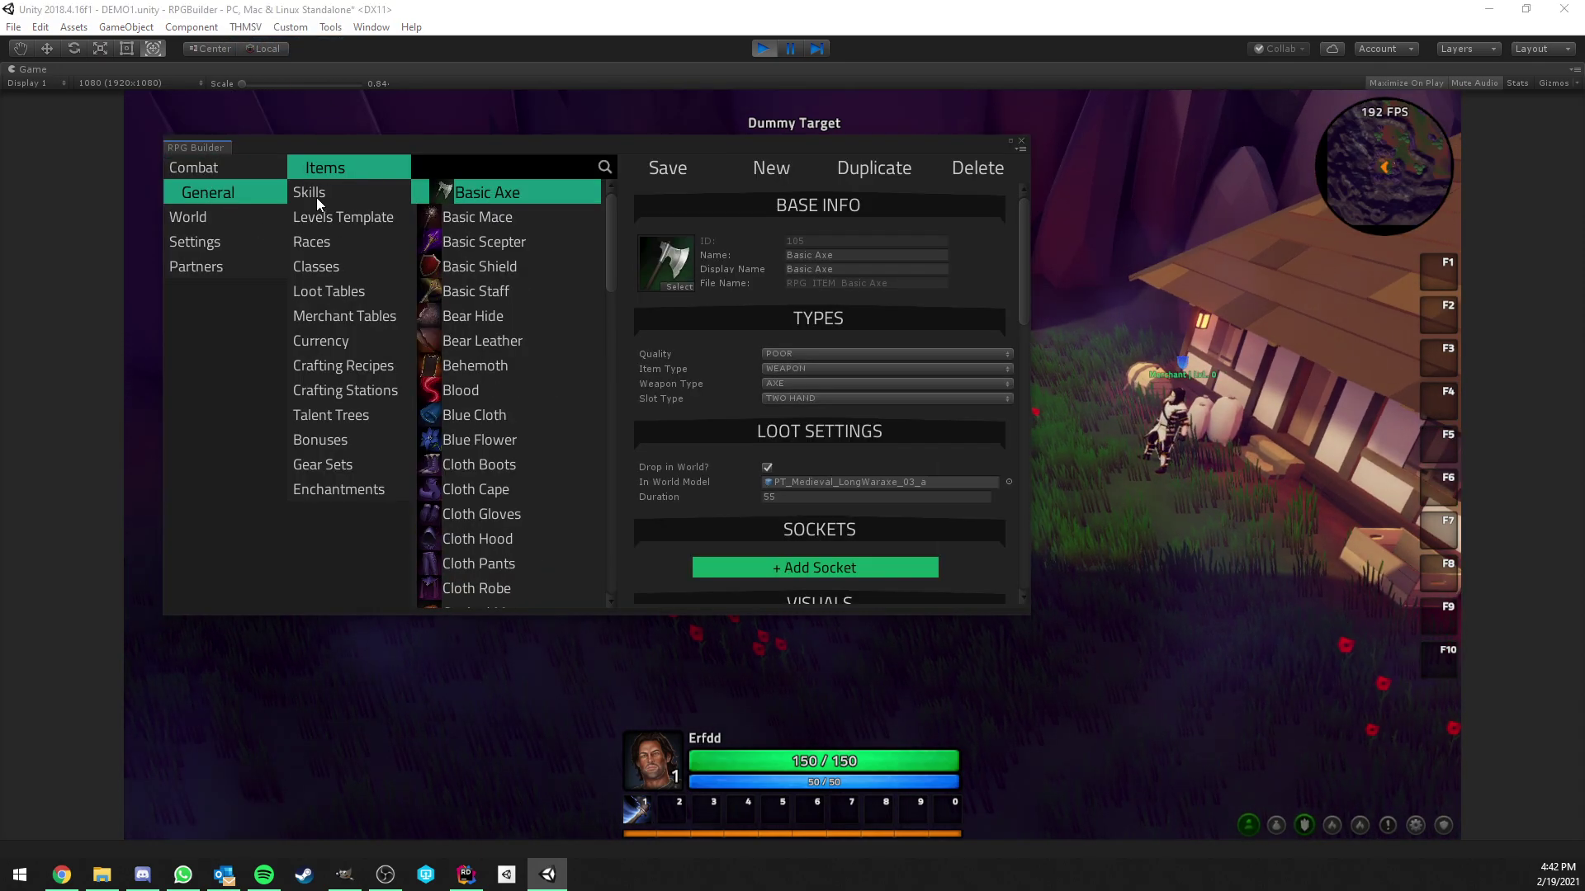
left_click(208, 167)
scroll(520, 275, "down", 1)
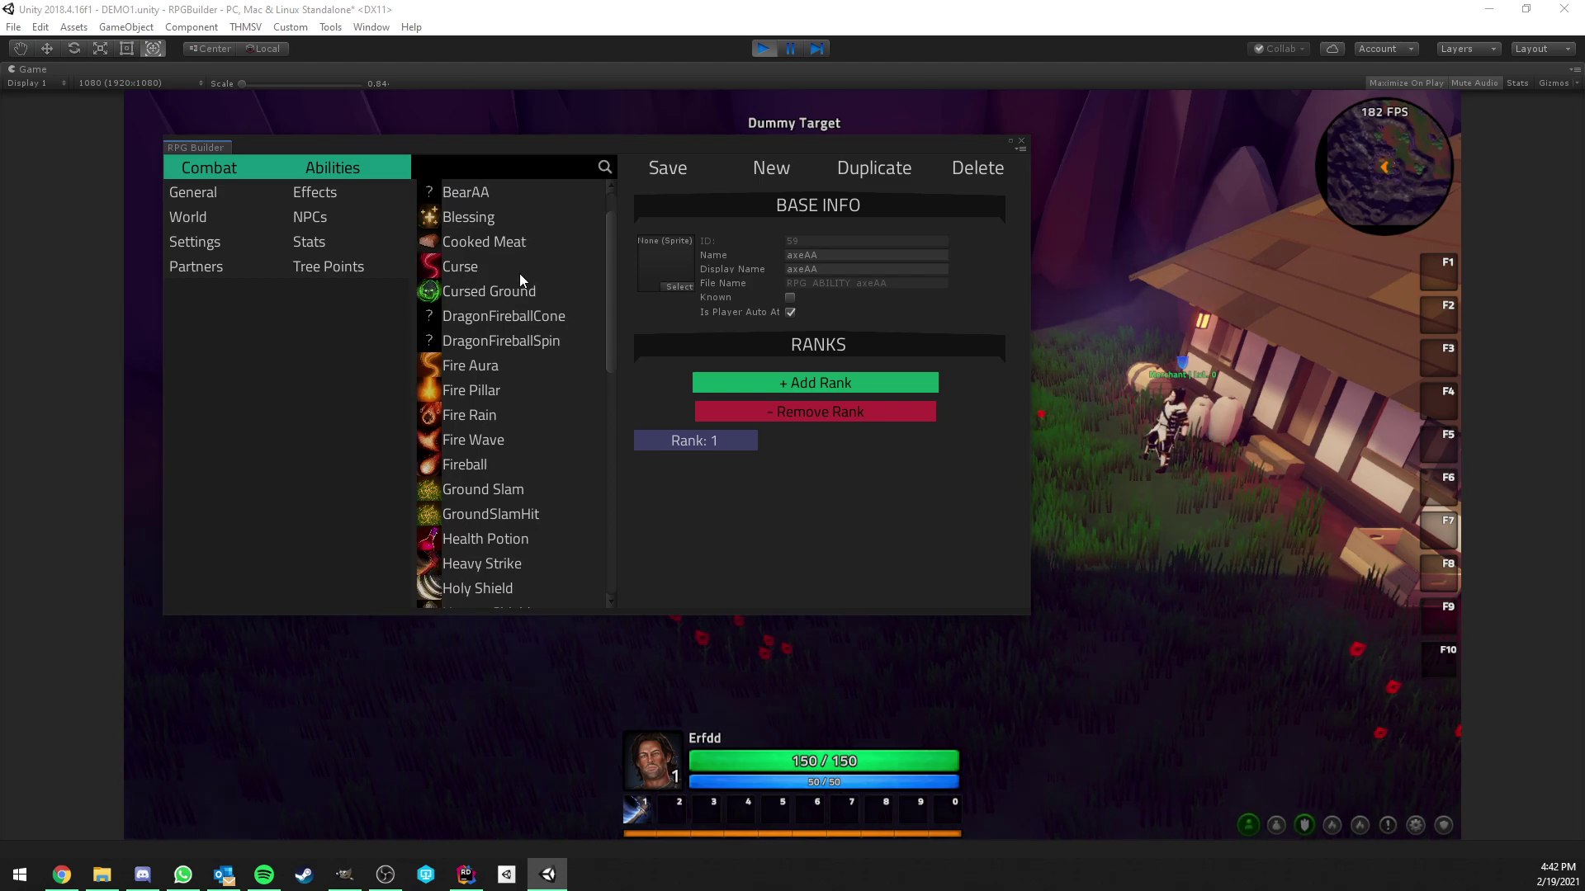
left_click(479, 165)
type("sta")
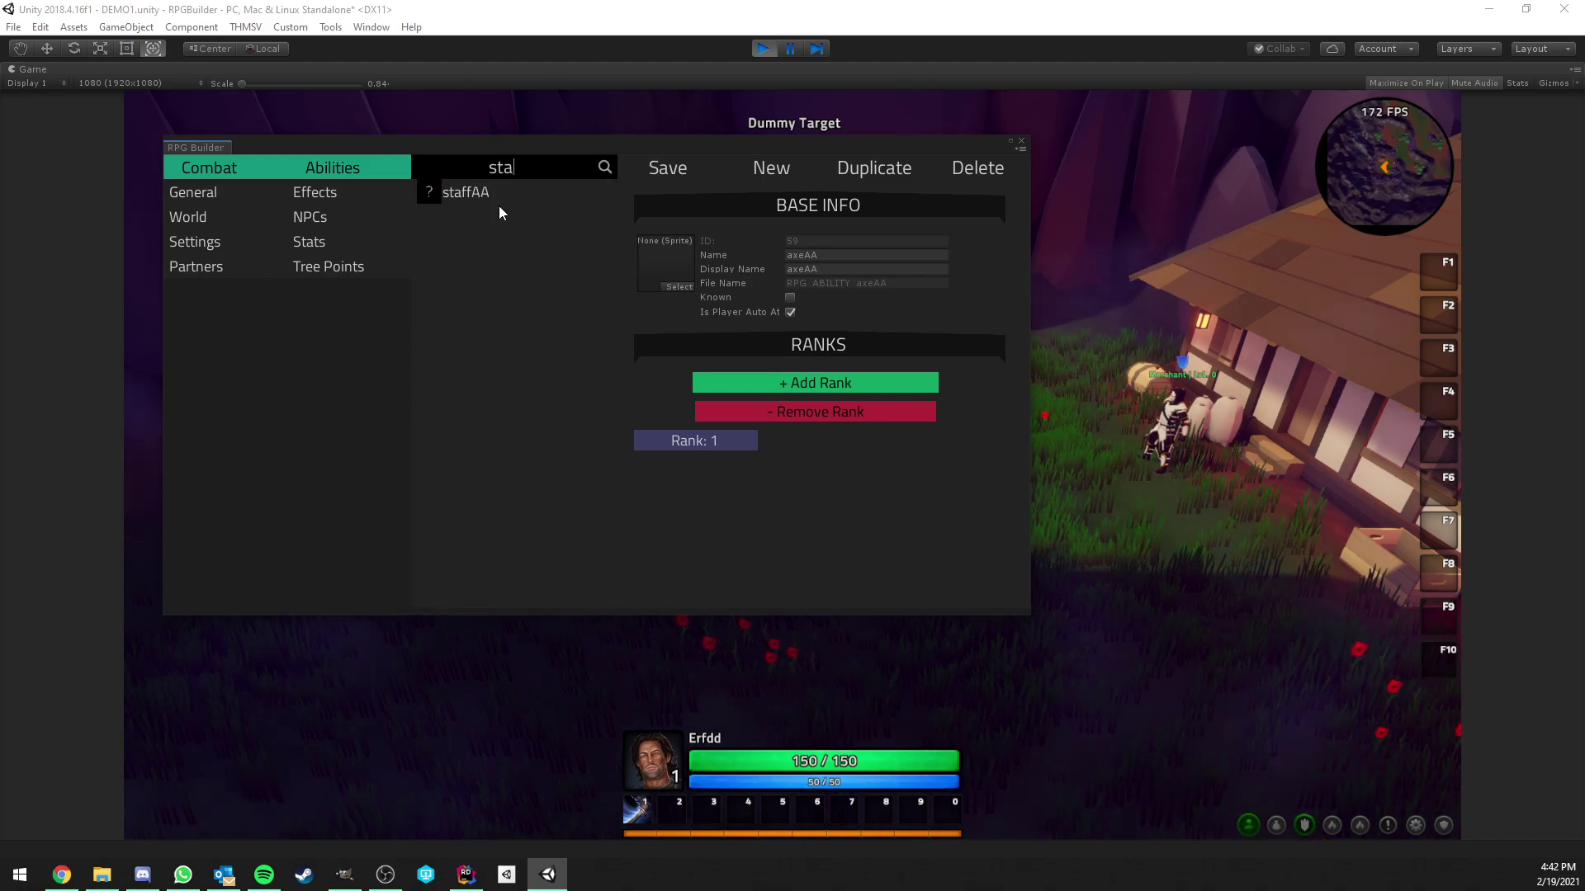
left_click(497, 194)
scroll(715, 441, "down", 10)
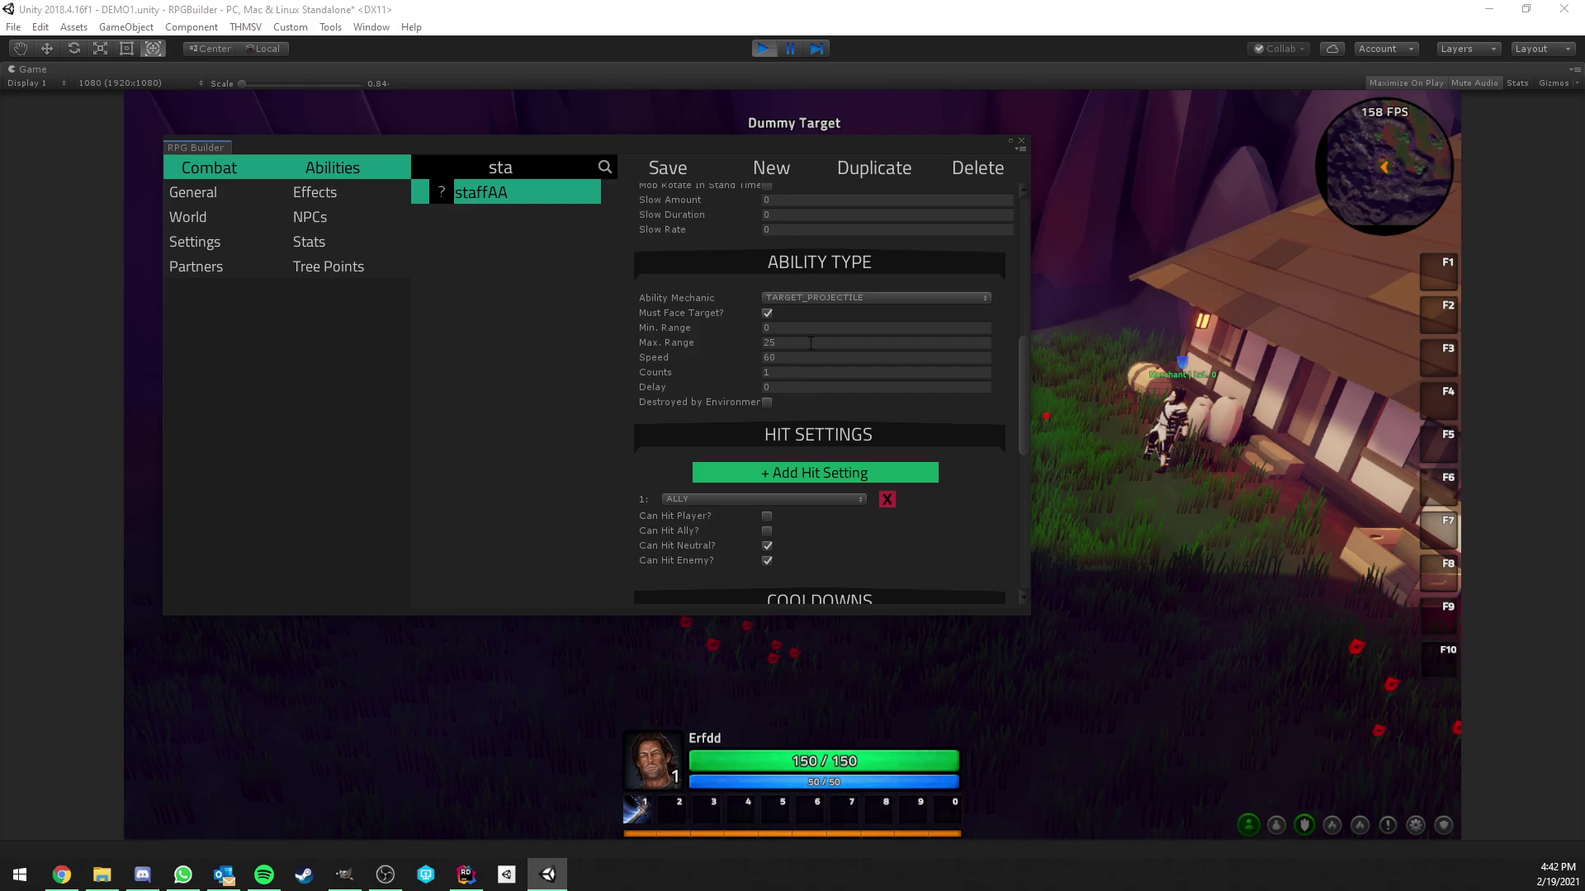
Review the Ability Mechanic options of staffAA, keep TARGET_PROJECTILE, and move the editor aside briefly to watch the attack.
left_click(800, 297)
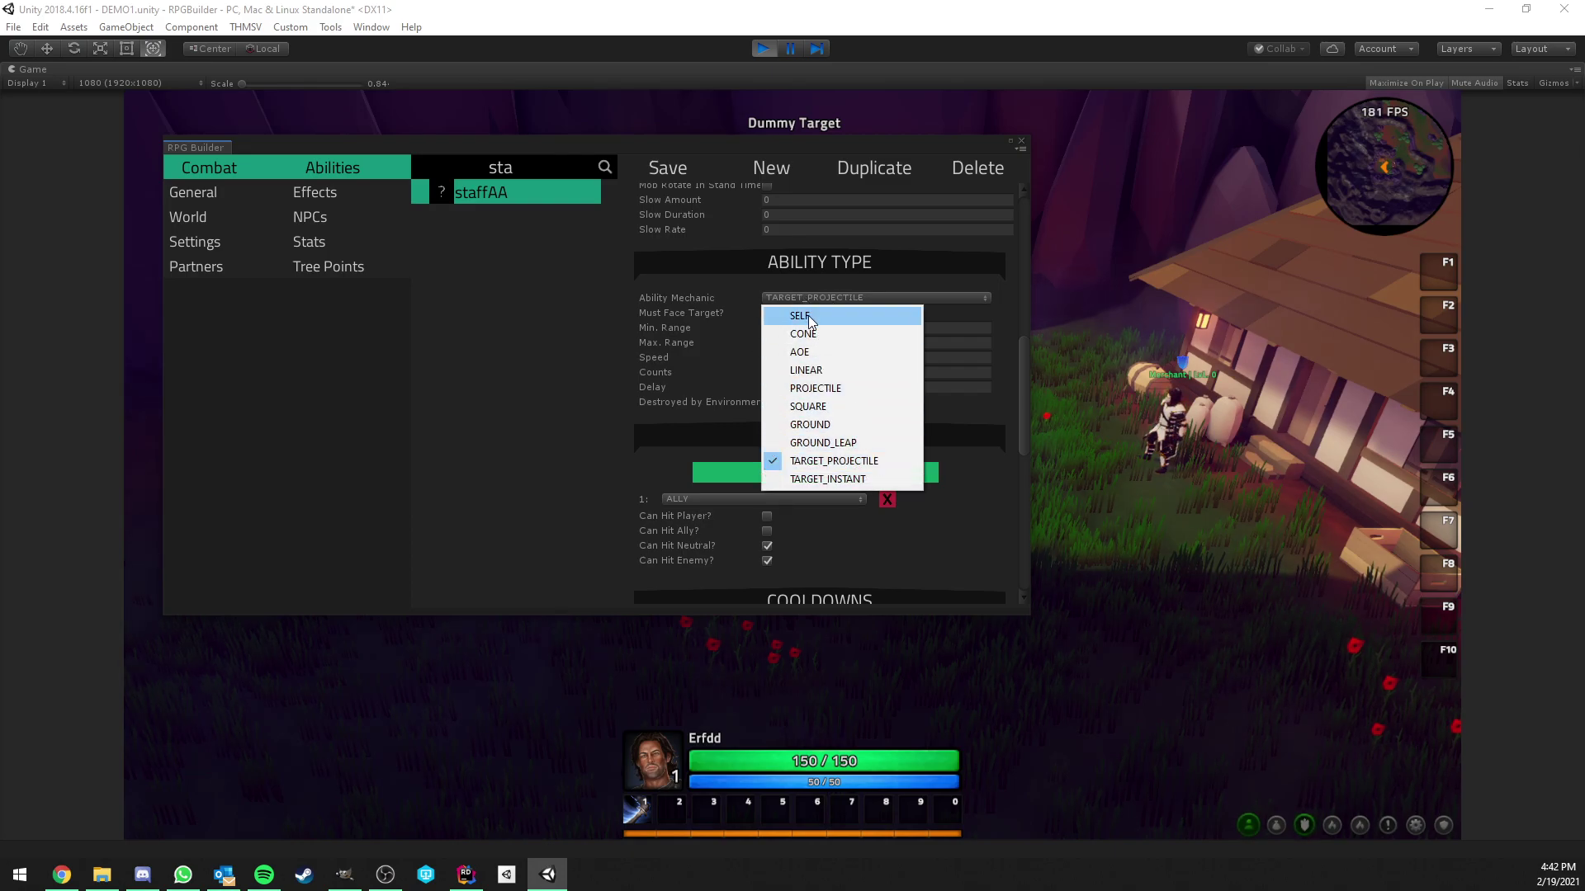
left_click(839, 463)
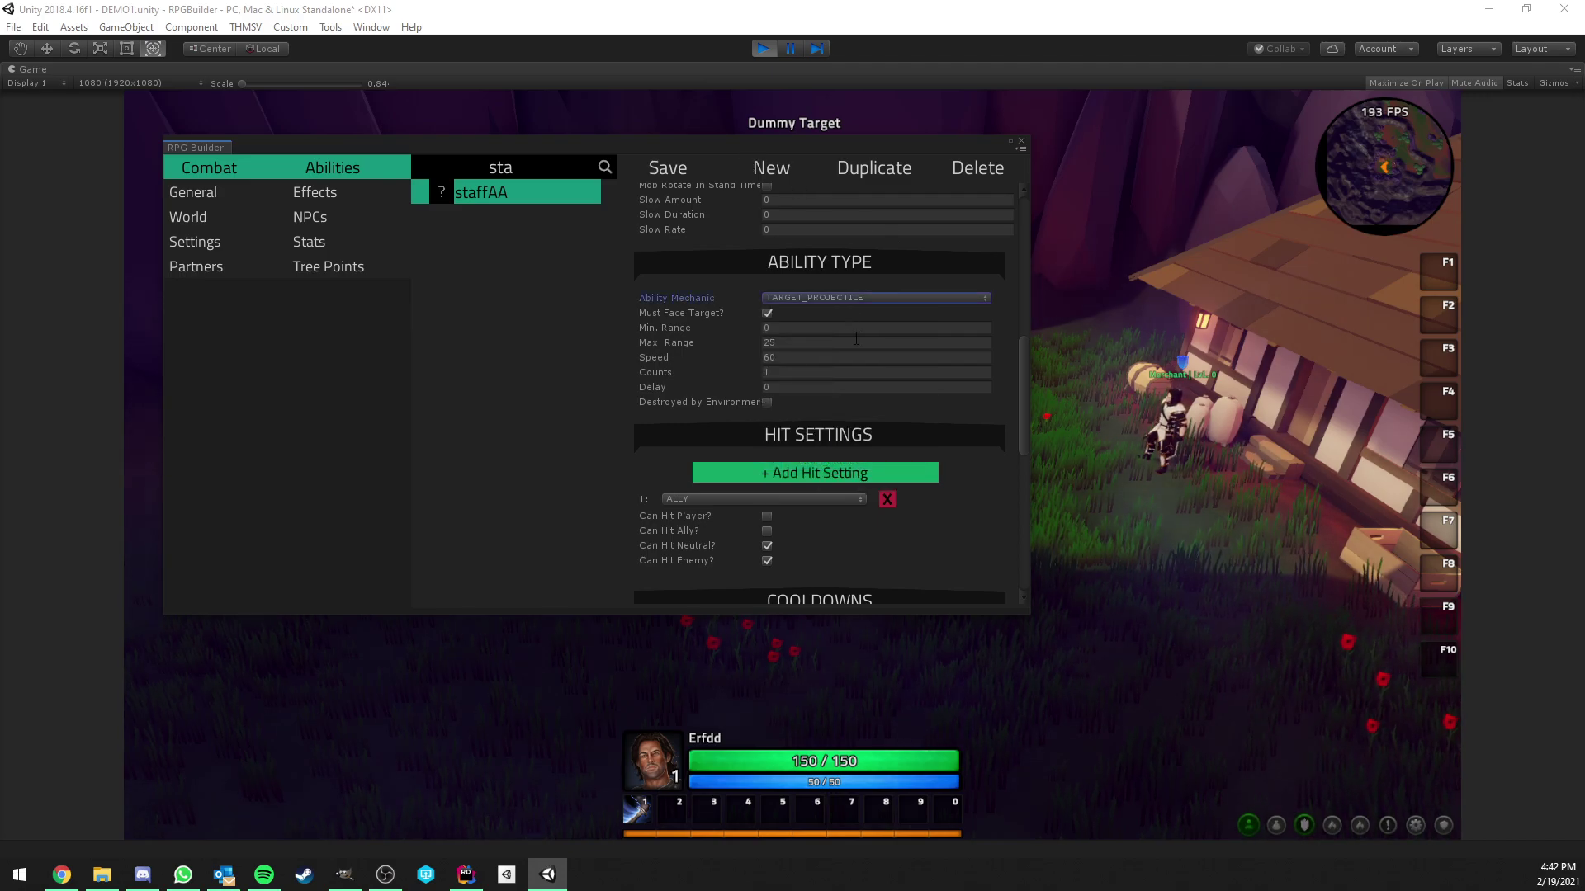
mouse_move(604, 149)
left_mouse_down()
mouse_move(580, 183)
mouse_move(602, 180)
left_mouse_up()
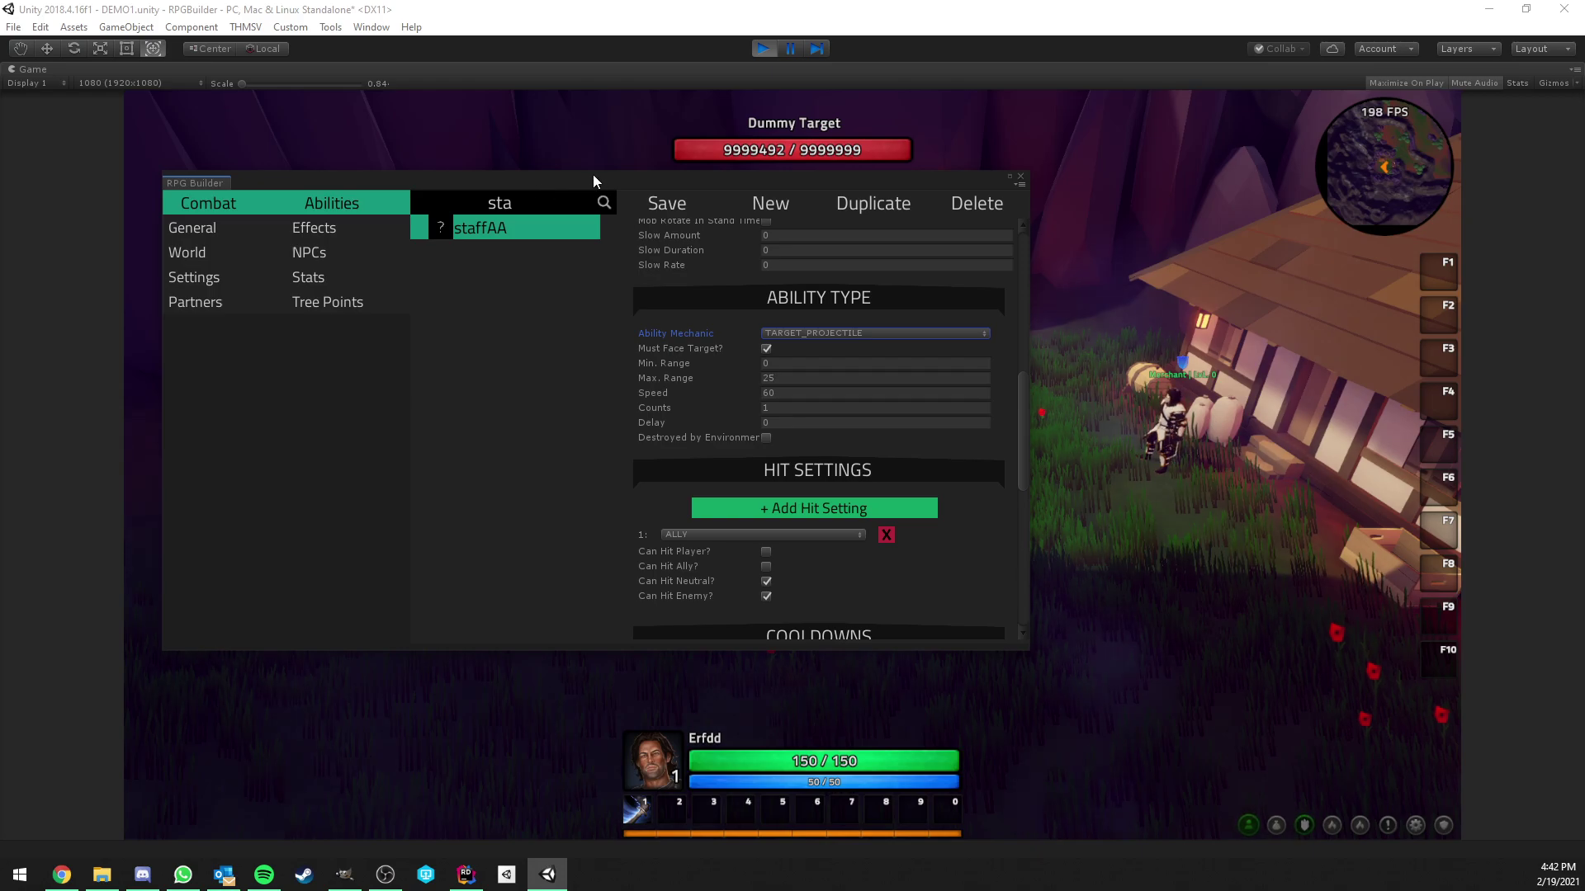
left_click_drag(555, 188, 1090, 516)
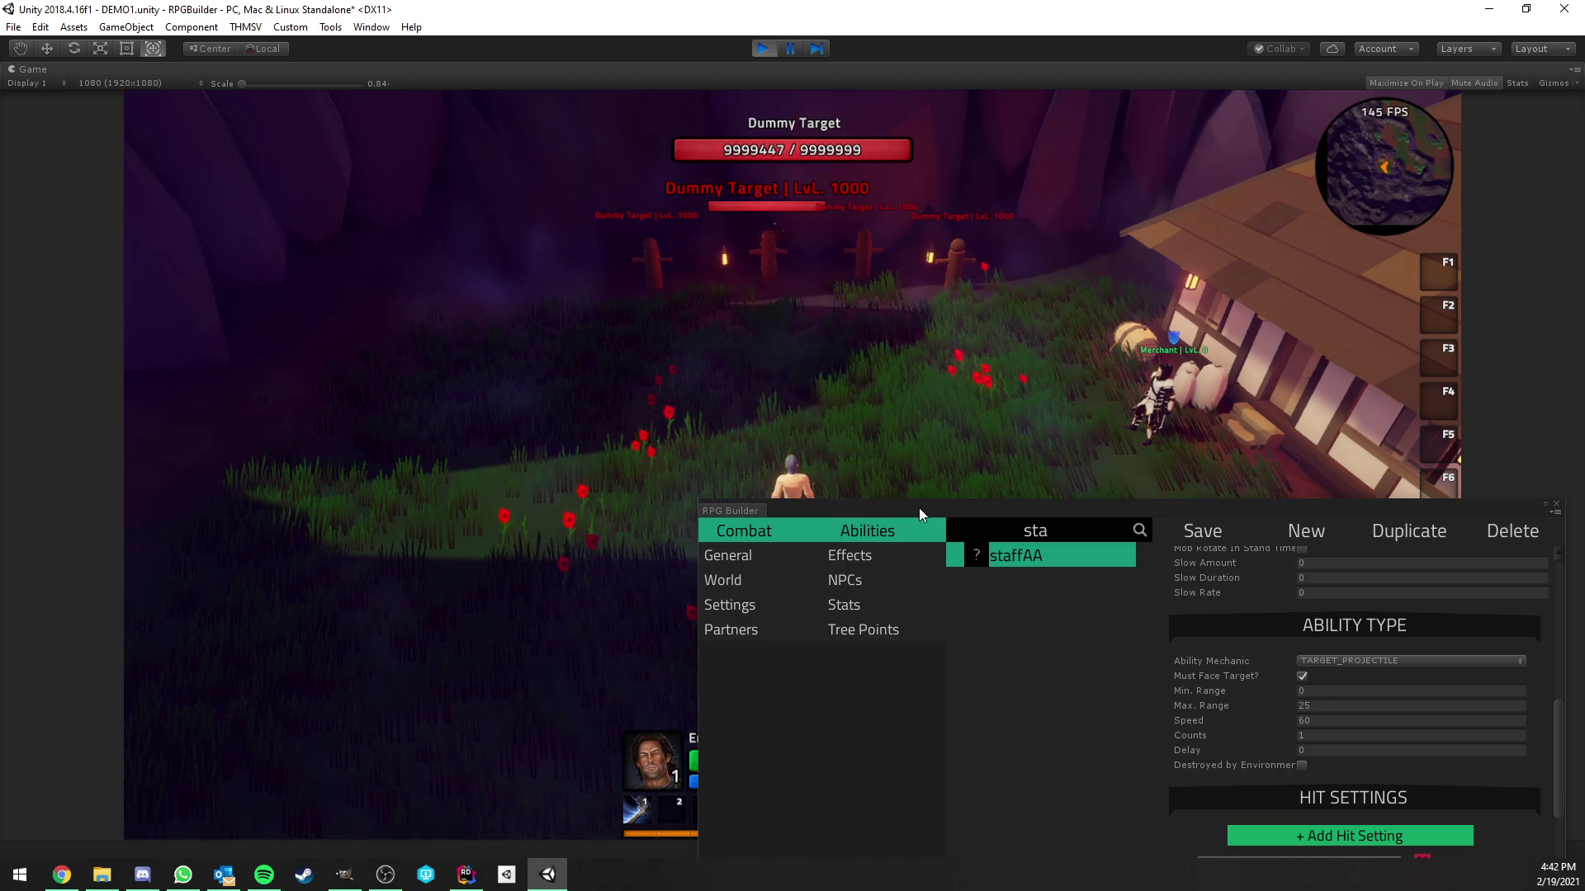
left_click_drag(922, 511, 401, 183)
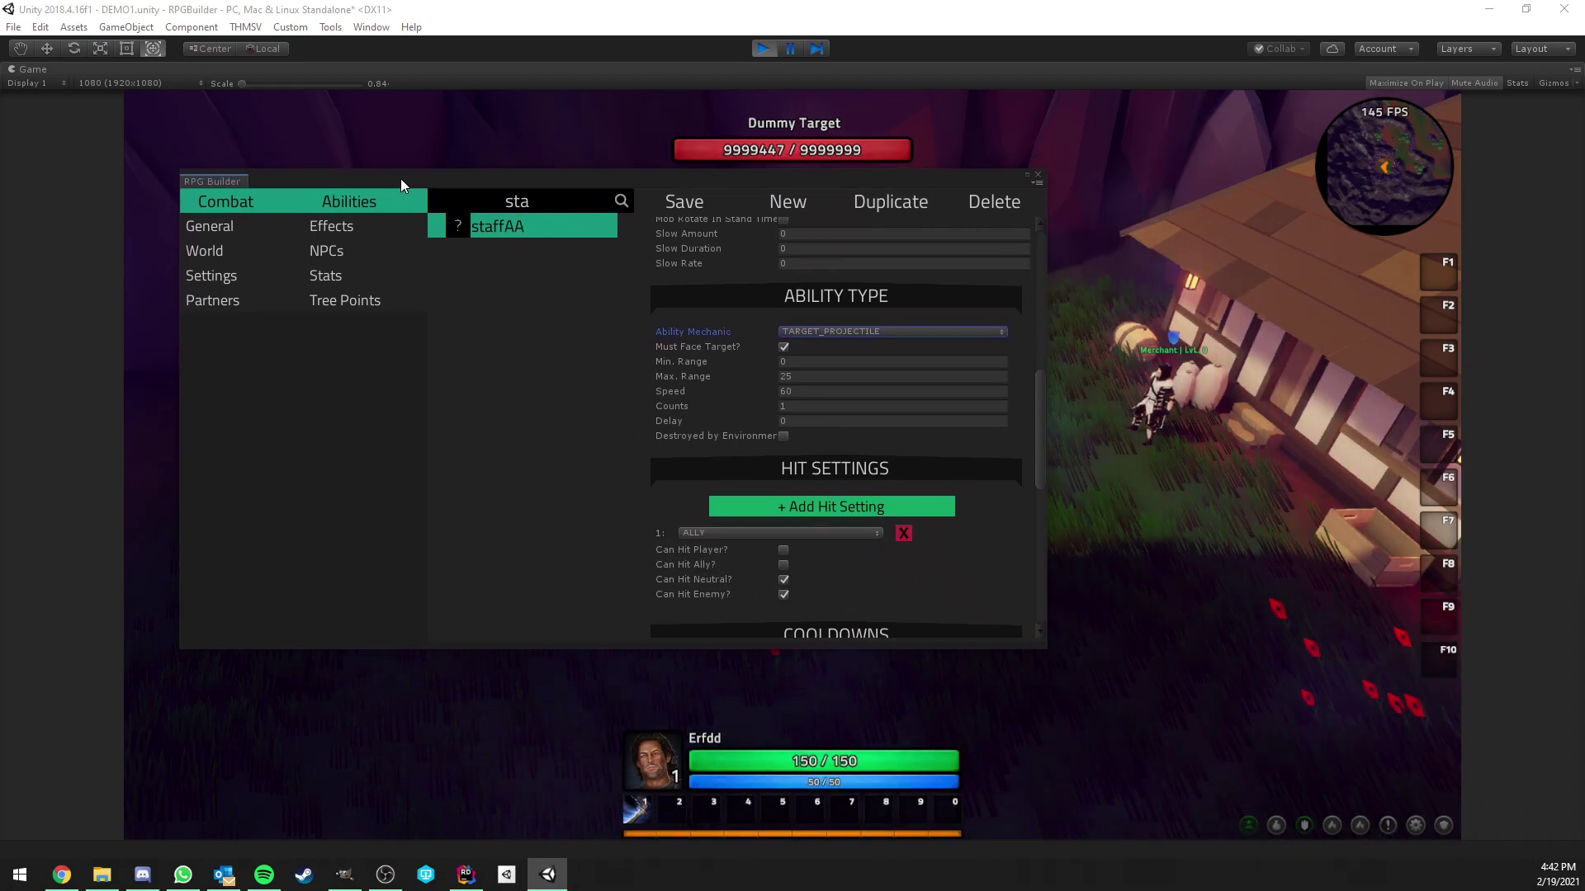
Set the staffAA projectile Counts to 3 and Delay to .15, save the ability, and clear the editor from the game view.
left_click(807, 405)
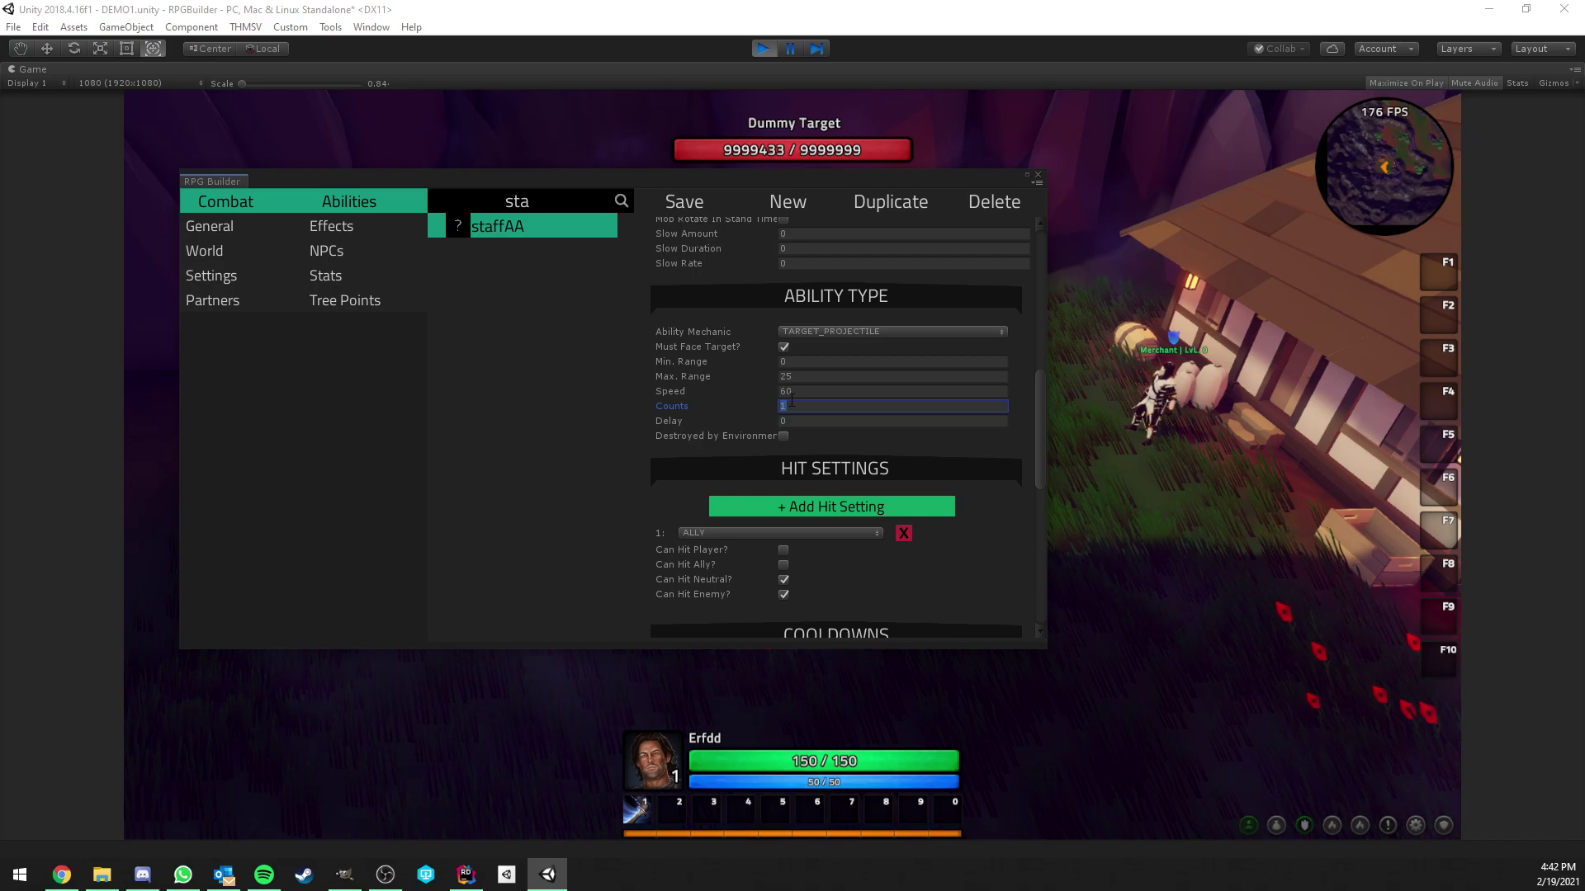
type("3")
left_click(809, 419)
type(".")
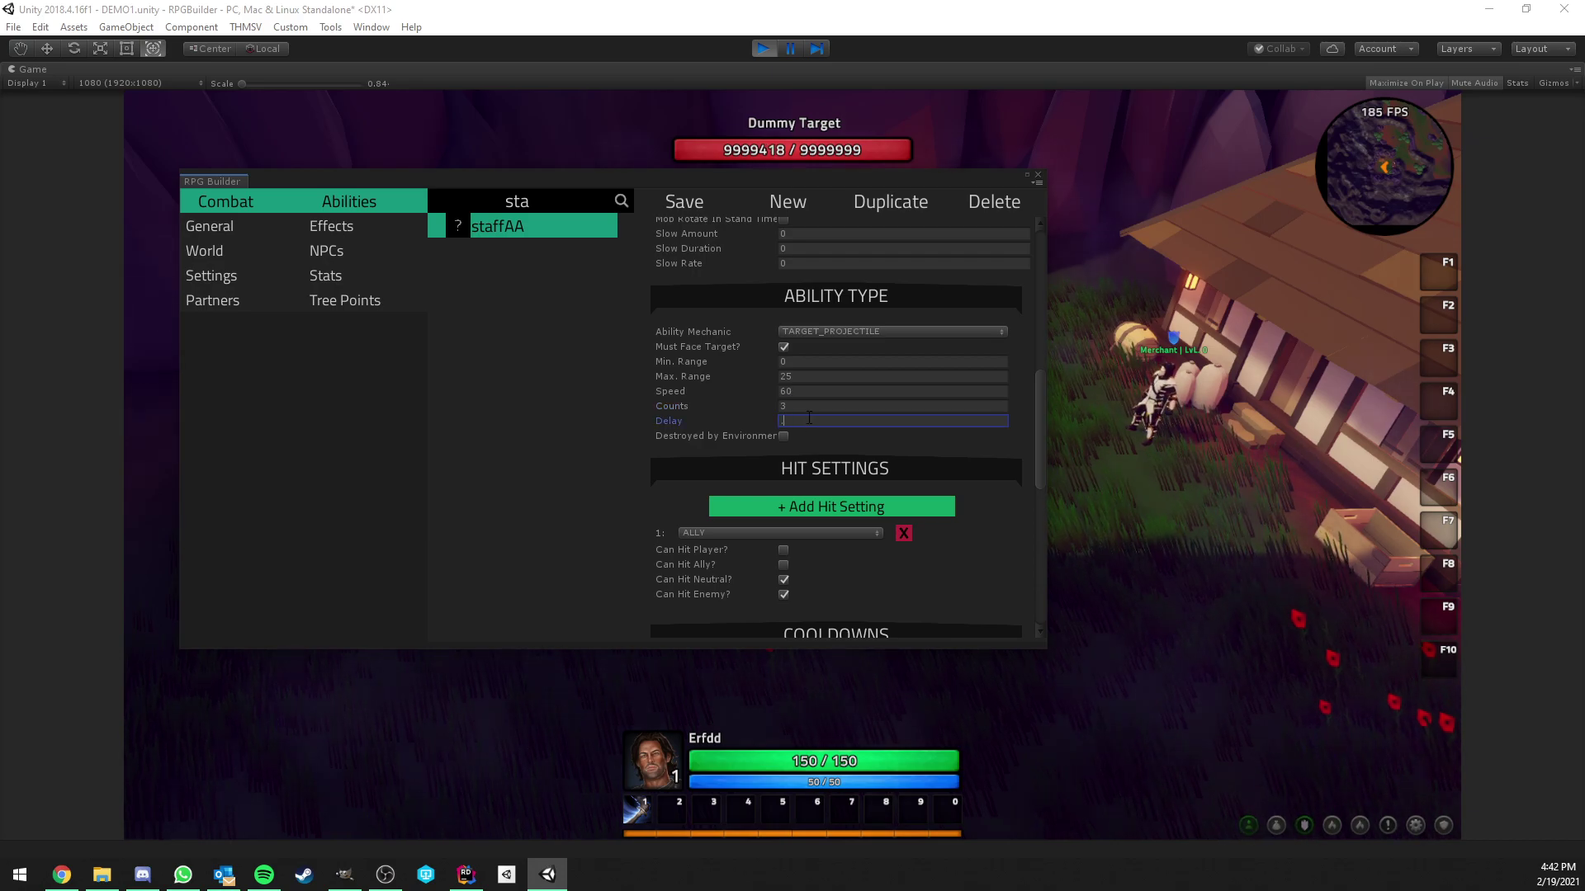
type("0")
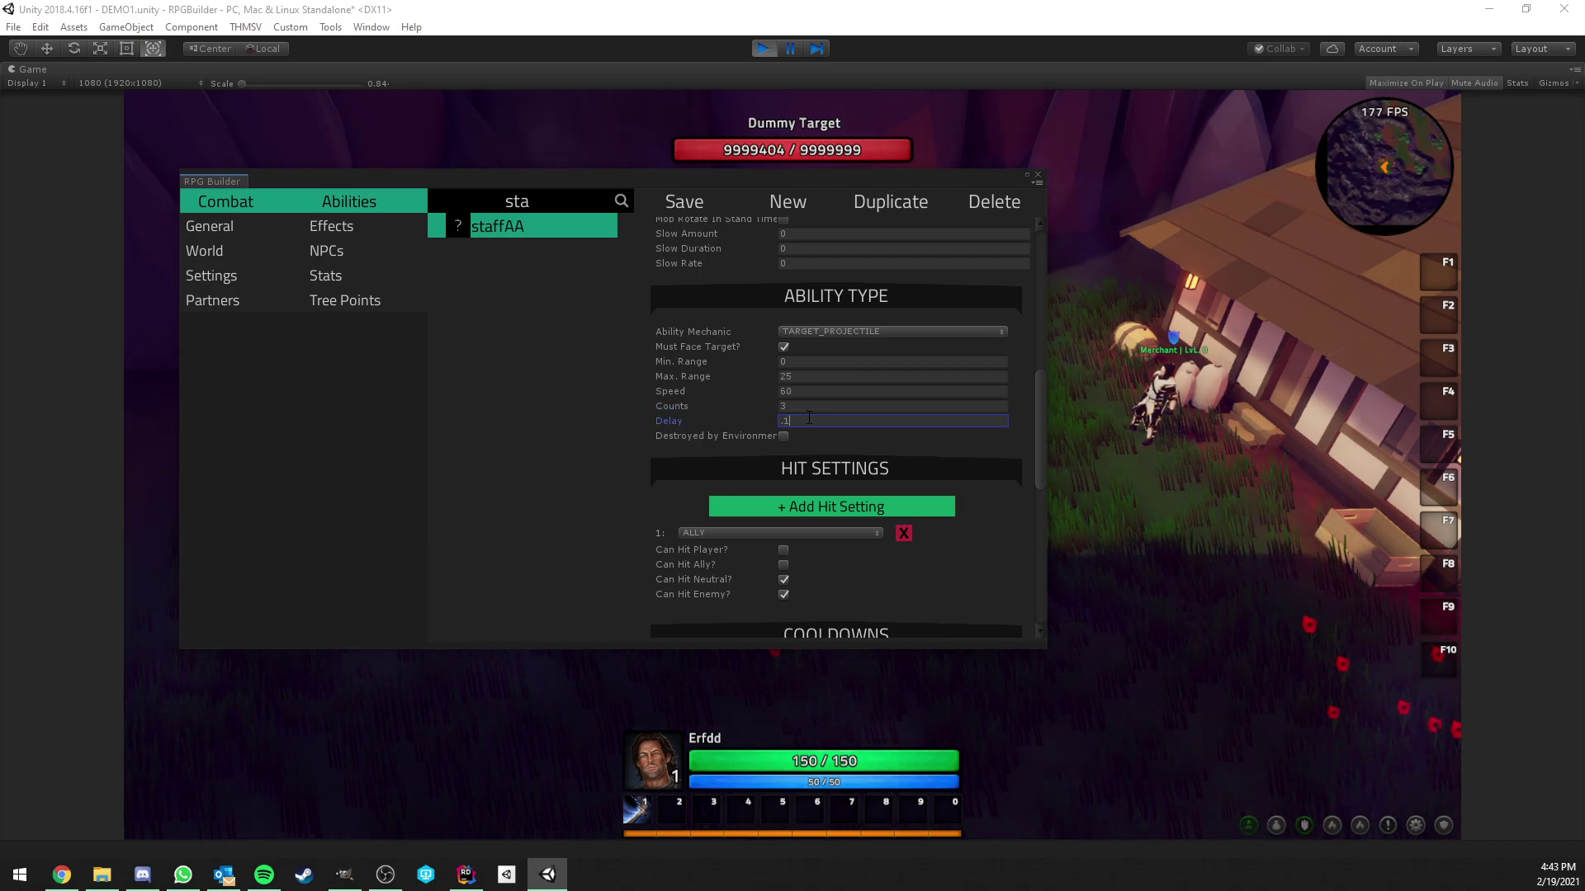
type("5")
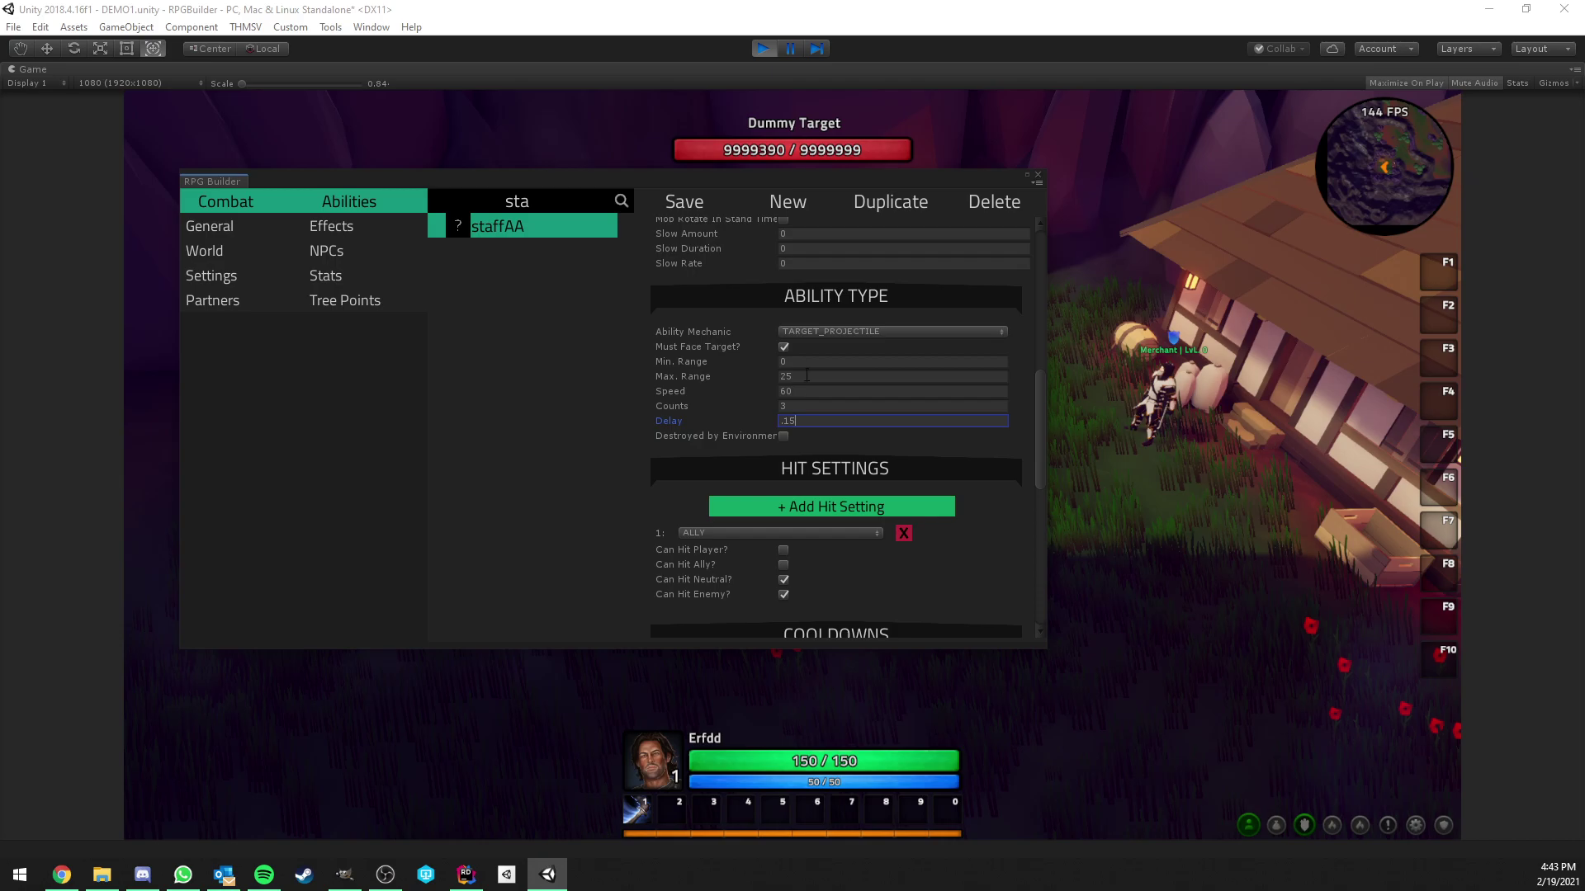
left_click(698, 192)
left_click_drag(715, 175, 0, 239)
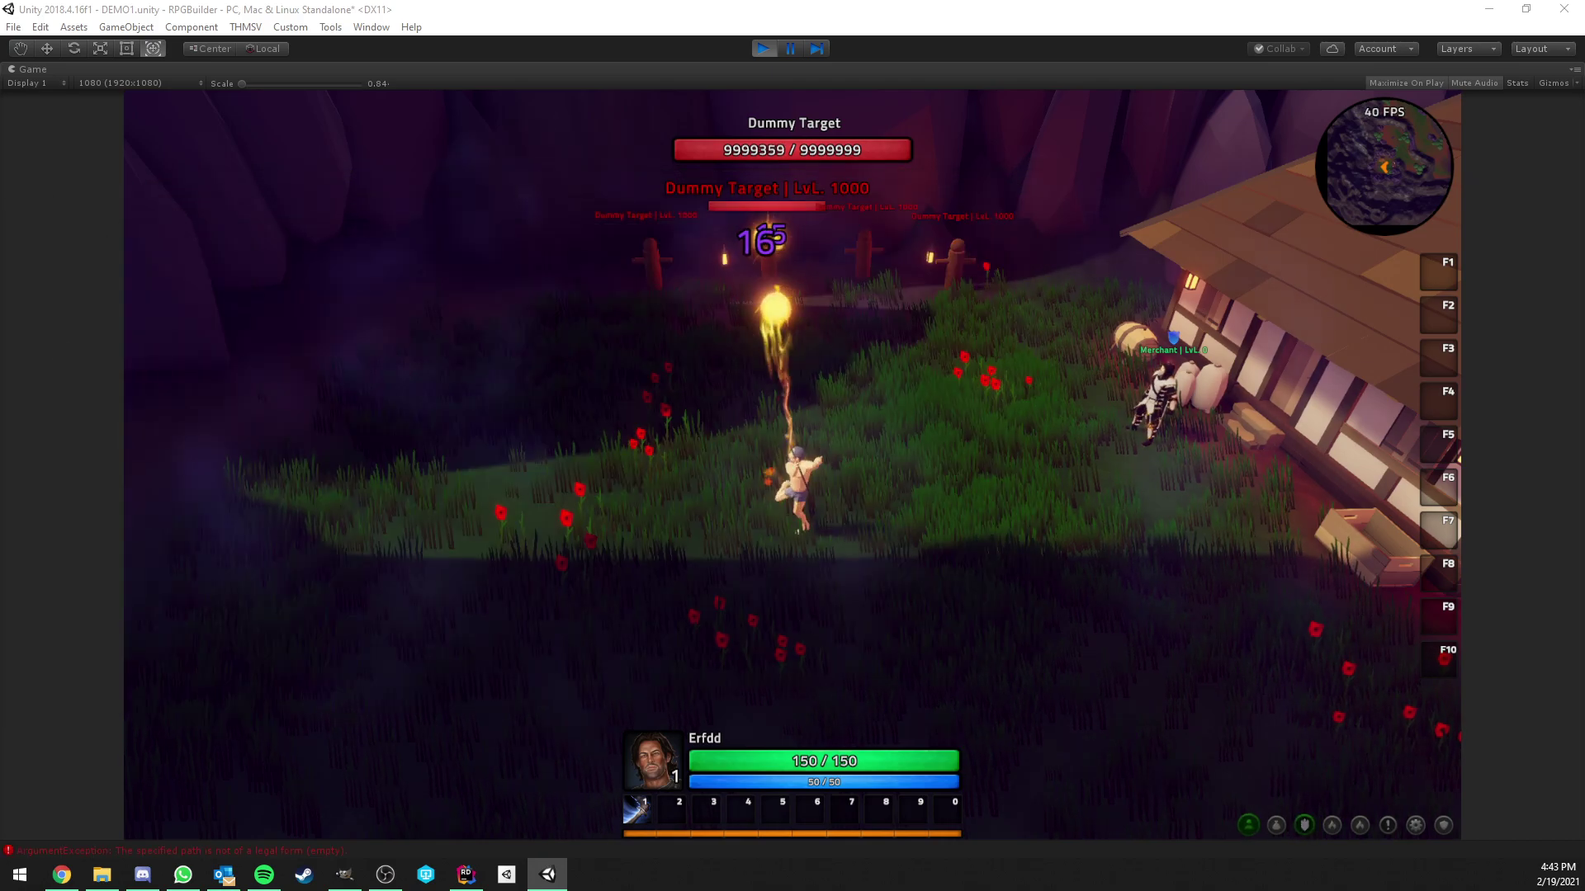
Attack the Dummy Target with the staff's first action bar ability while moving and viewing the projectiles from several angles.
key("1")
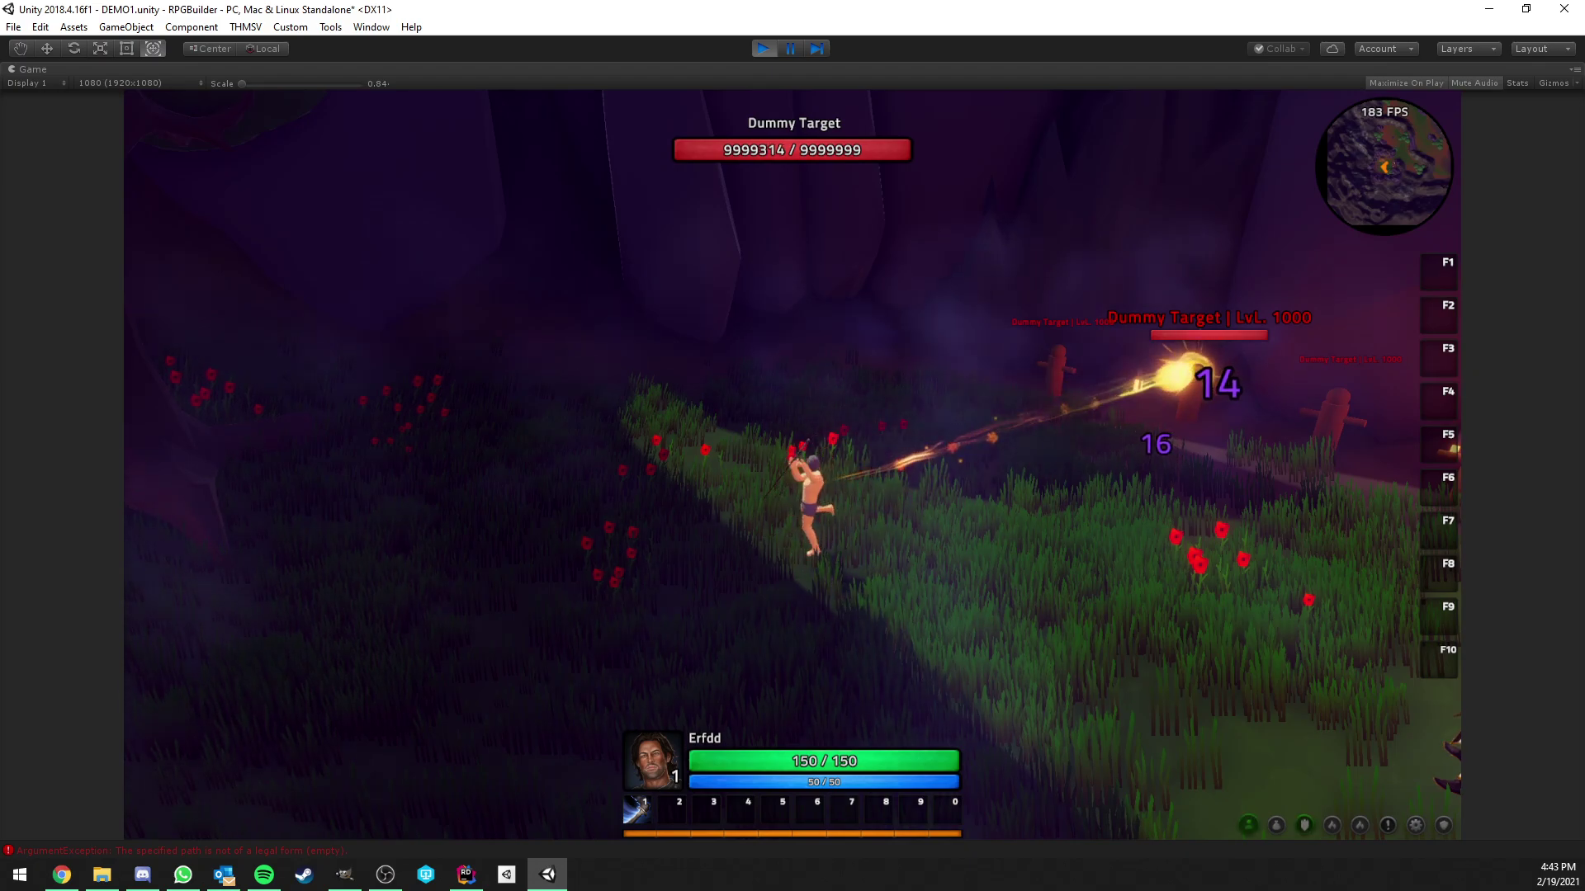
right_click_drag(928, 483, 948, 500)
key("1")
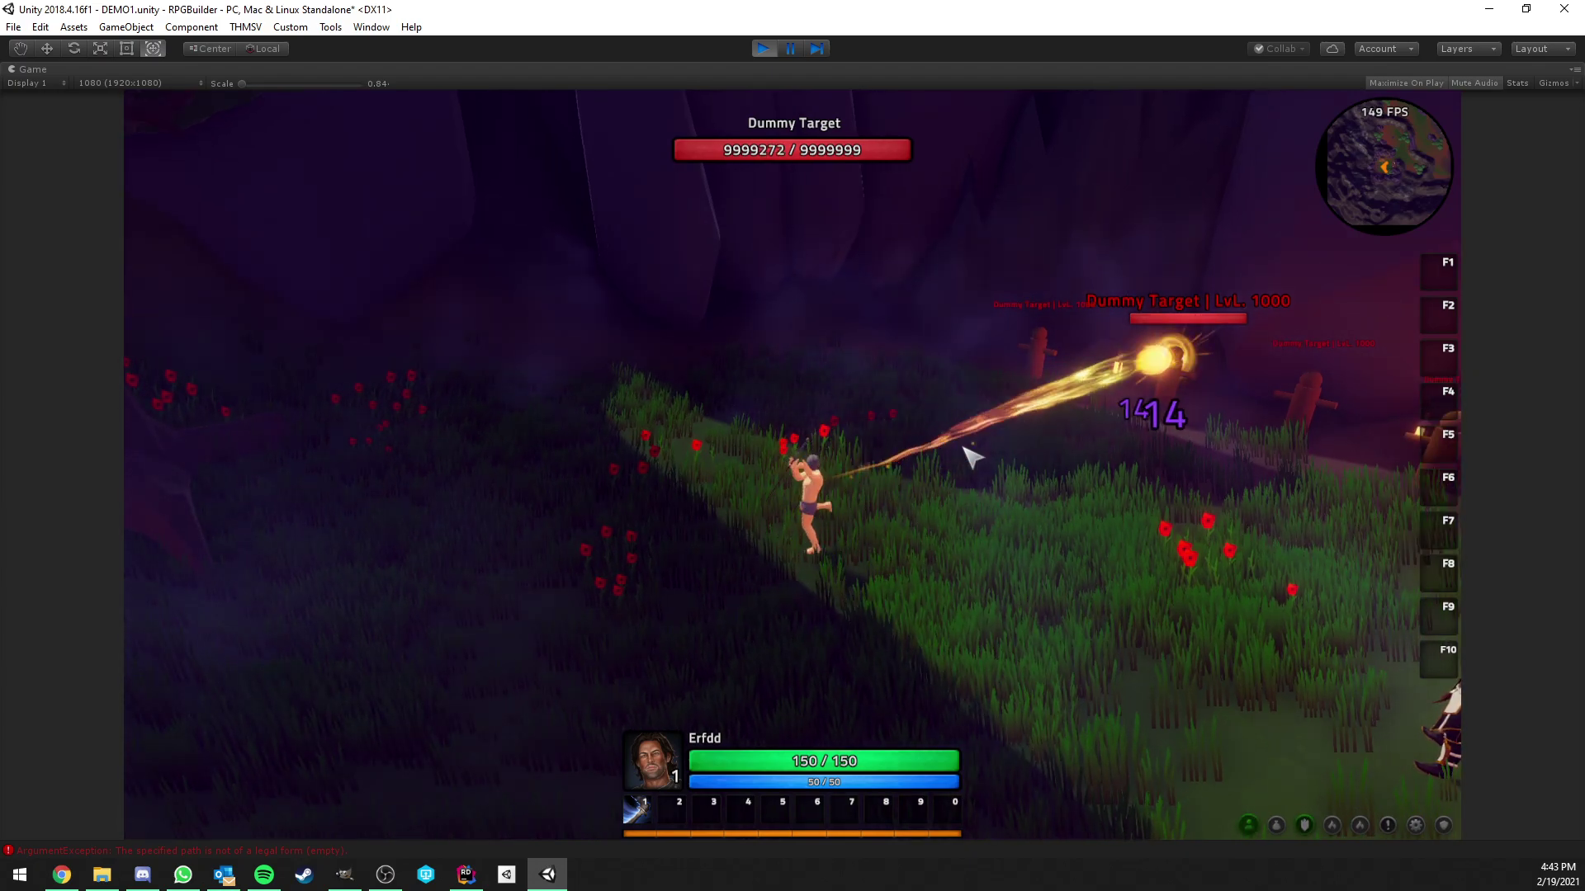
key("1")
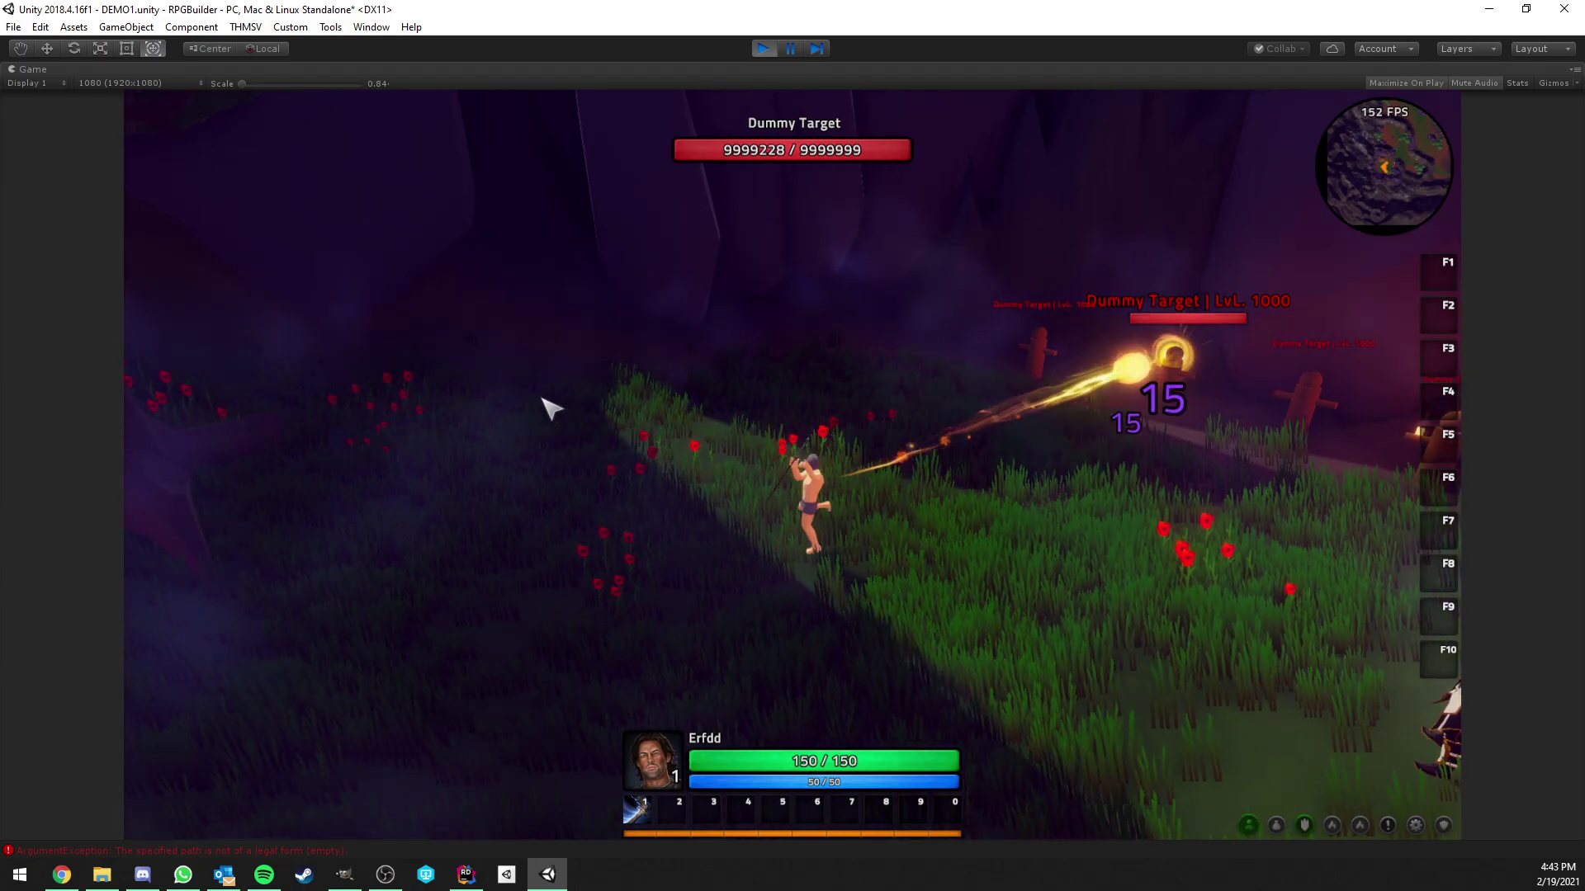
key("1")
right_click_drag(707, 373, 764, 412)
key("a")
key("1")
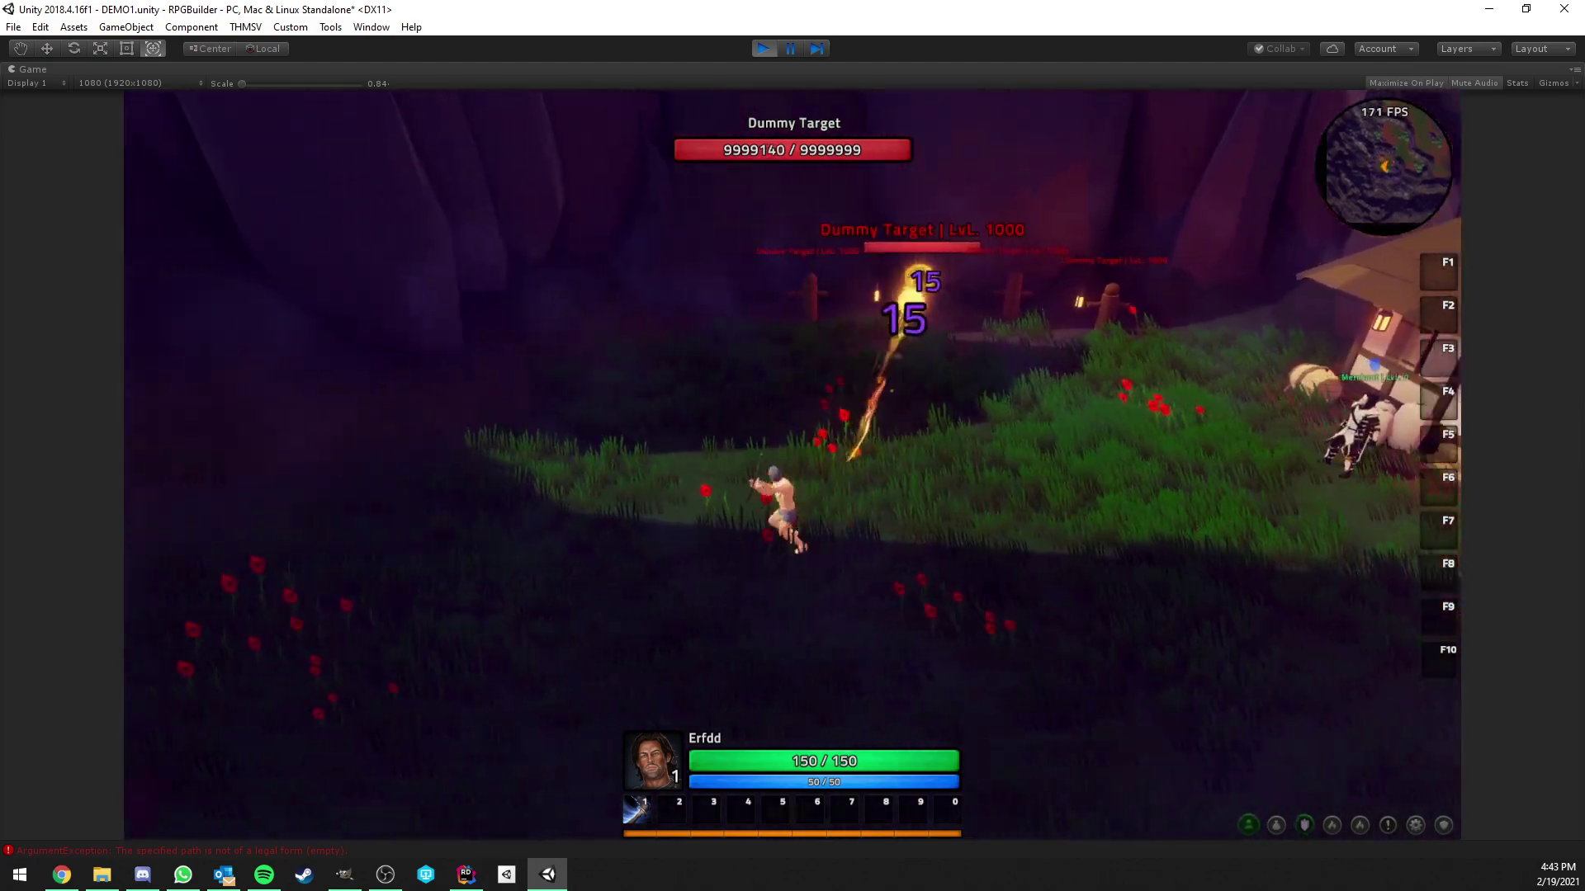
key("1")
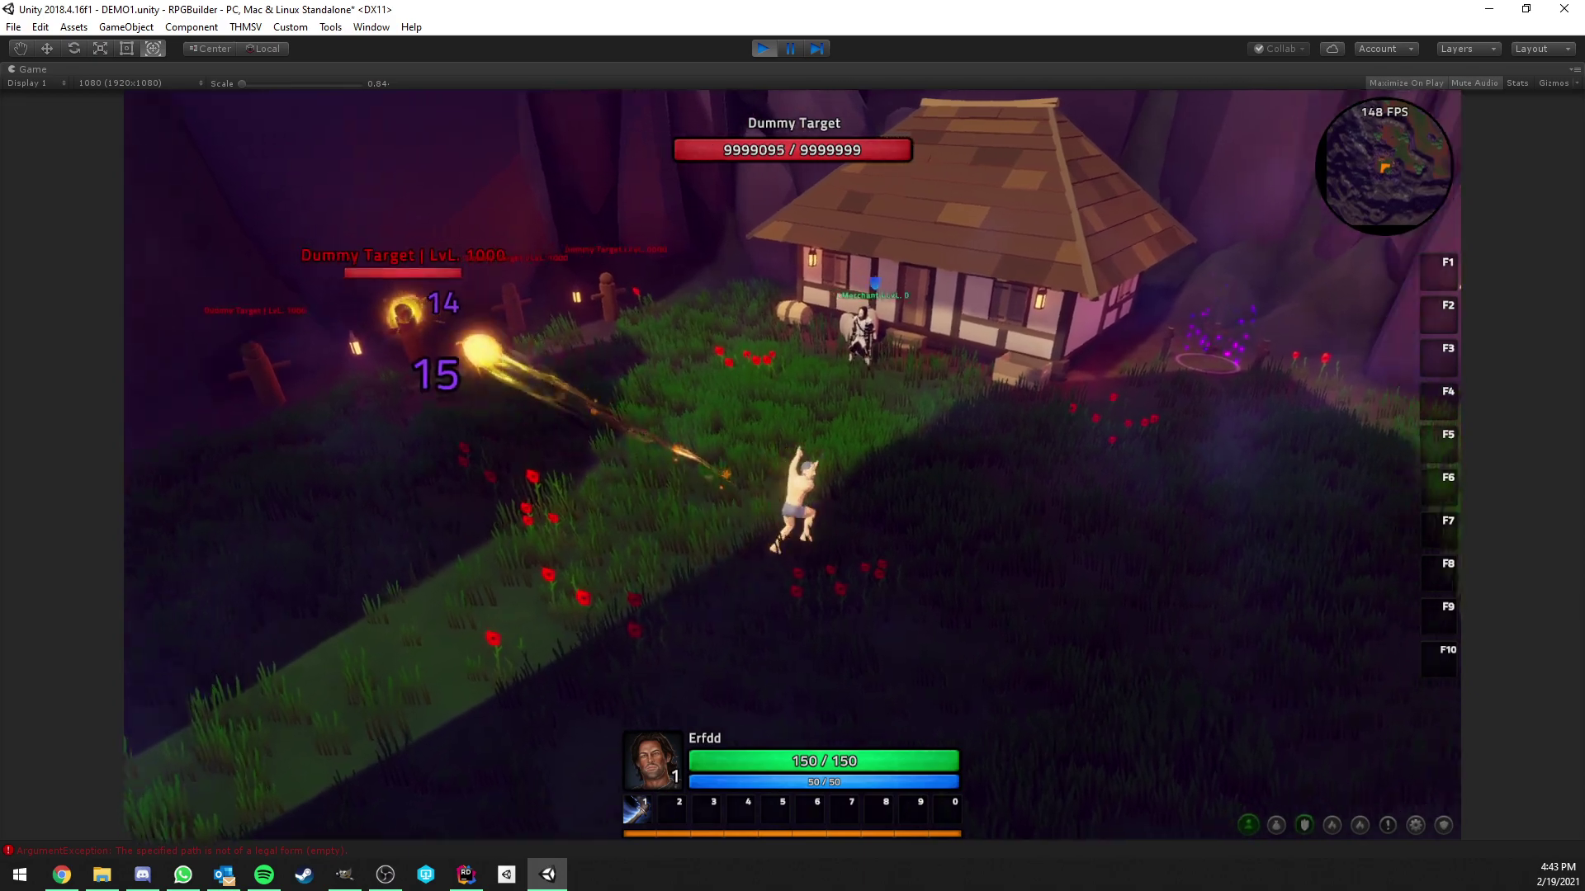
key("1")
Turn the character away from the Dummy Target and keep using the first ability to test the facing requirement.
mouse_move(802, 458)
right_mouse_down()
mouse_move(916, 458)
mouse_move(759, 458)
mouse_move(807, 453)
right_mouse_up()
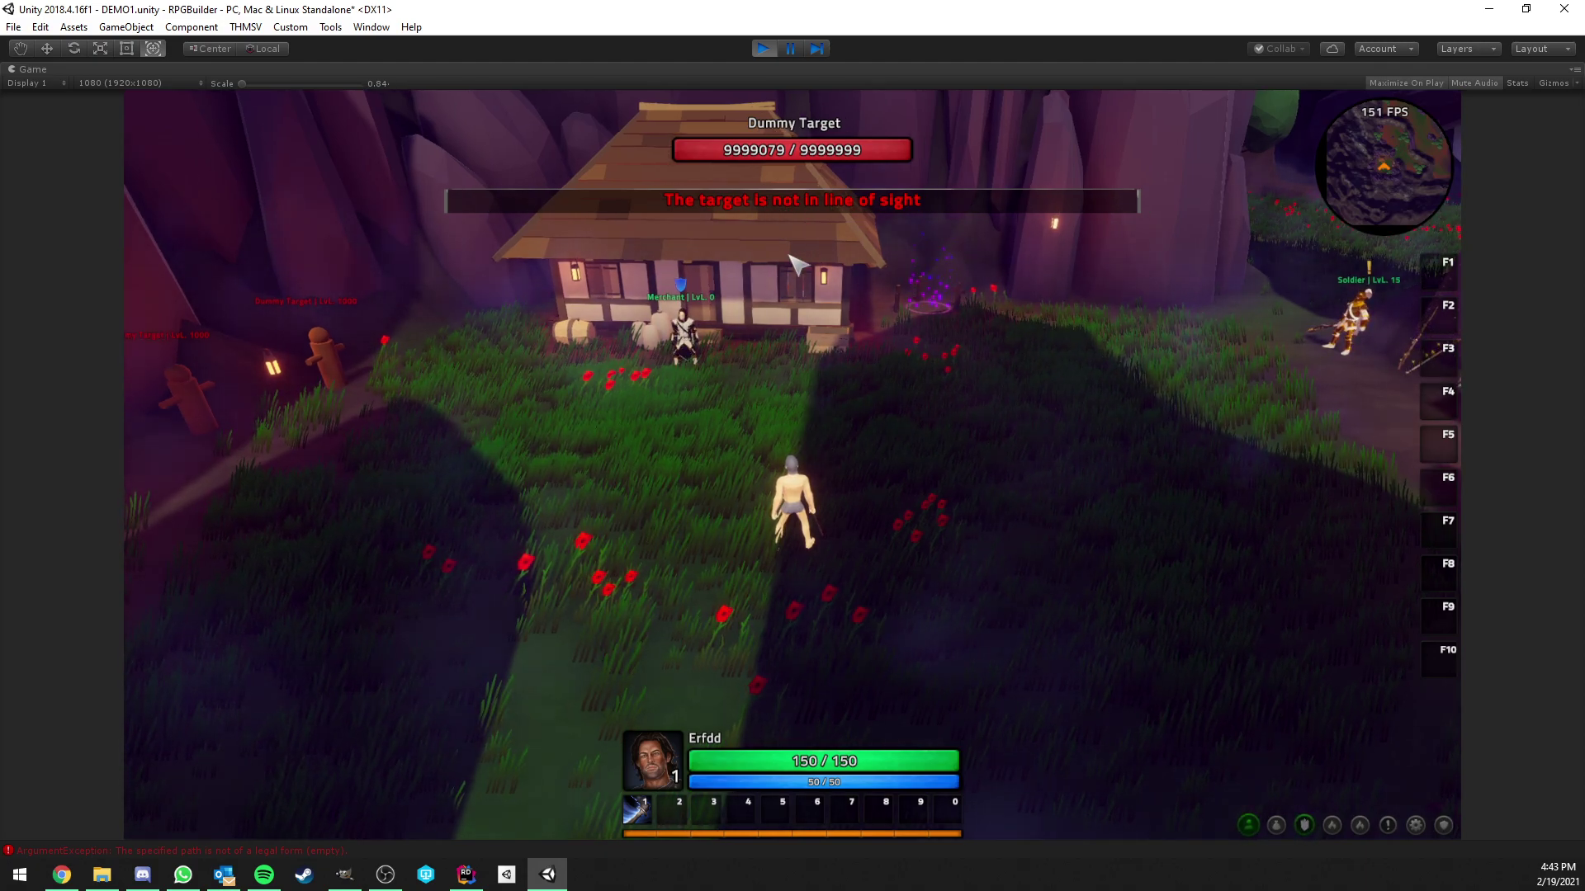
right_click_drag(802, 375, 791, 375)
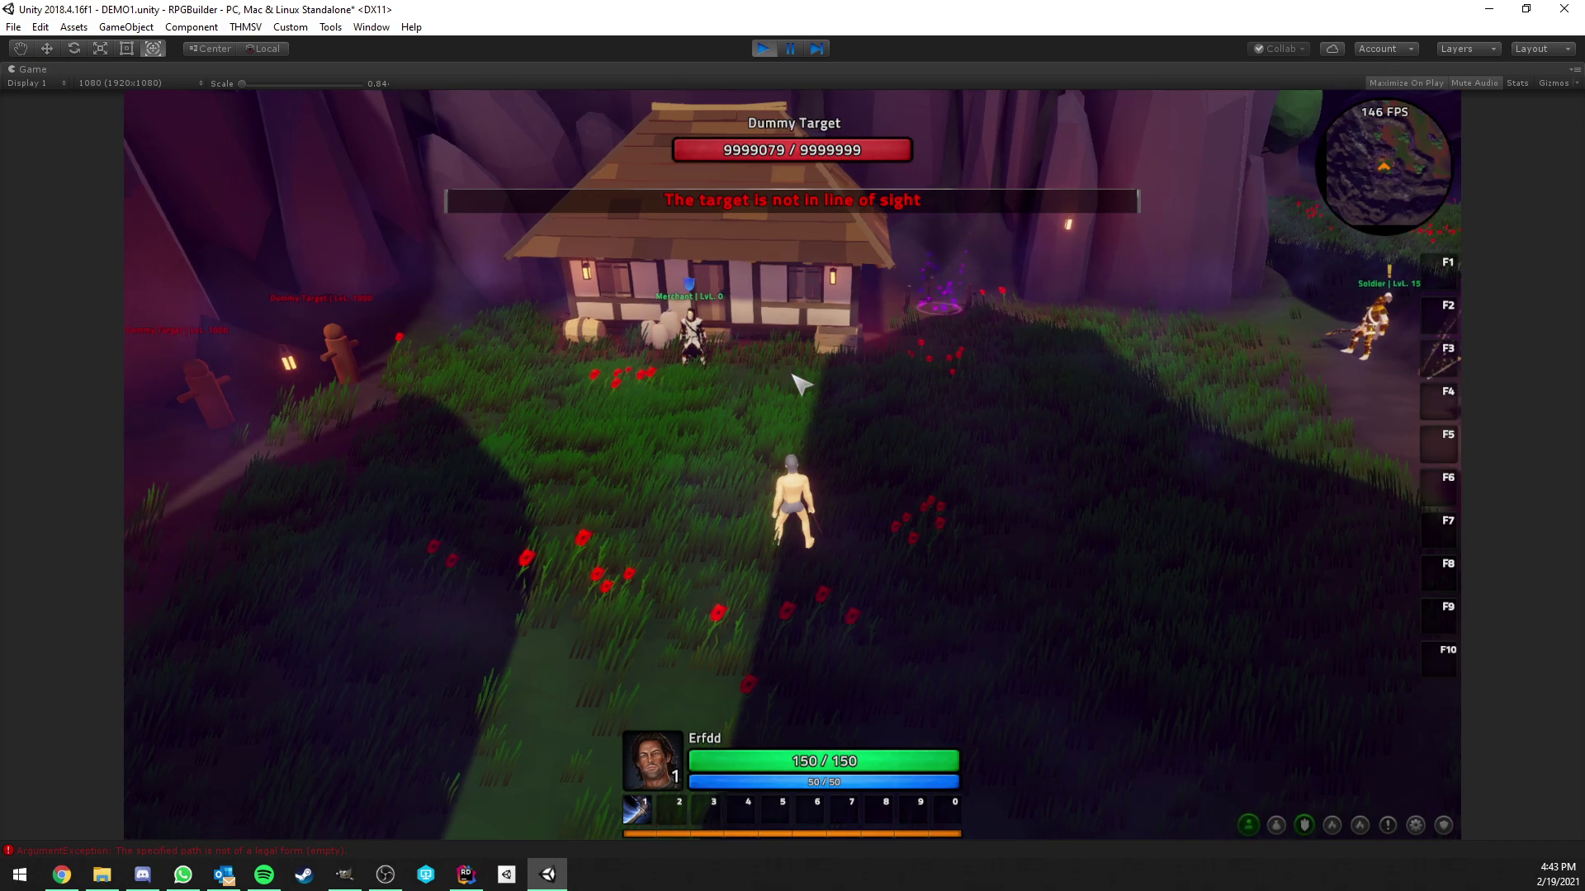
right_click_drag(873, 322, 252, 322)
key("1")
key("1")
key("1")
key("1")
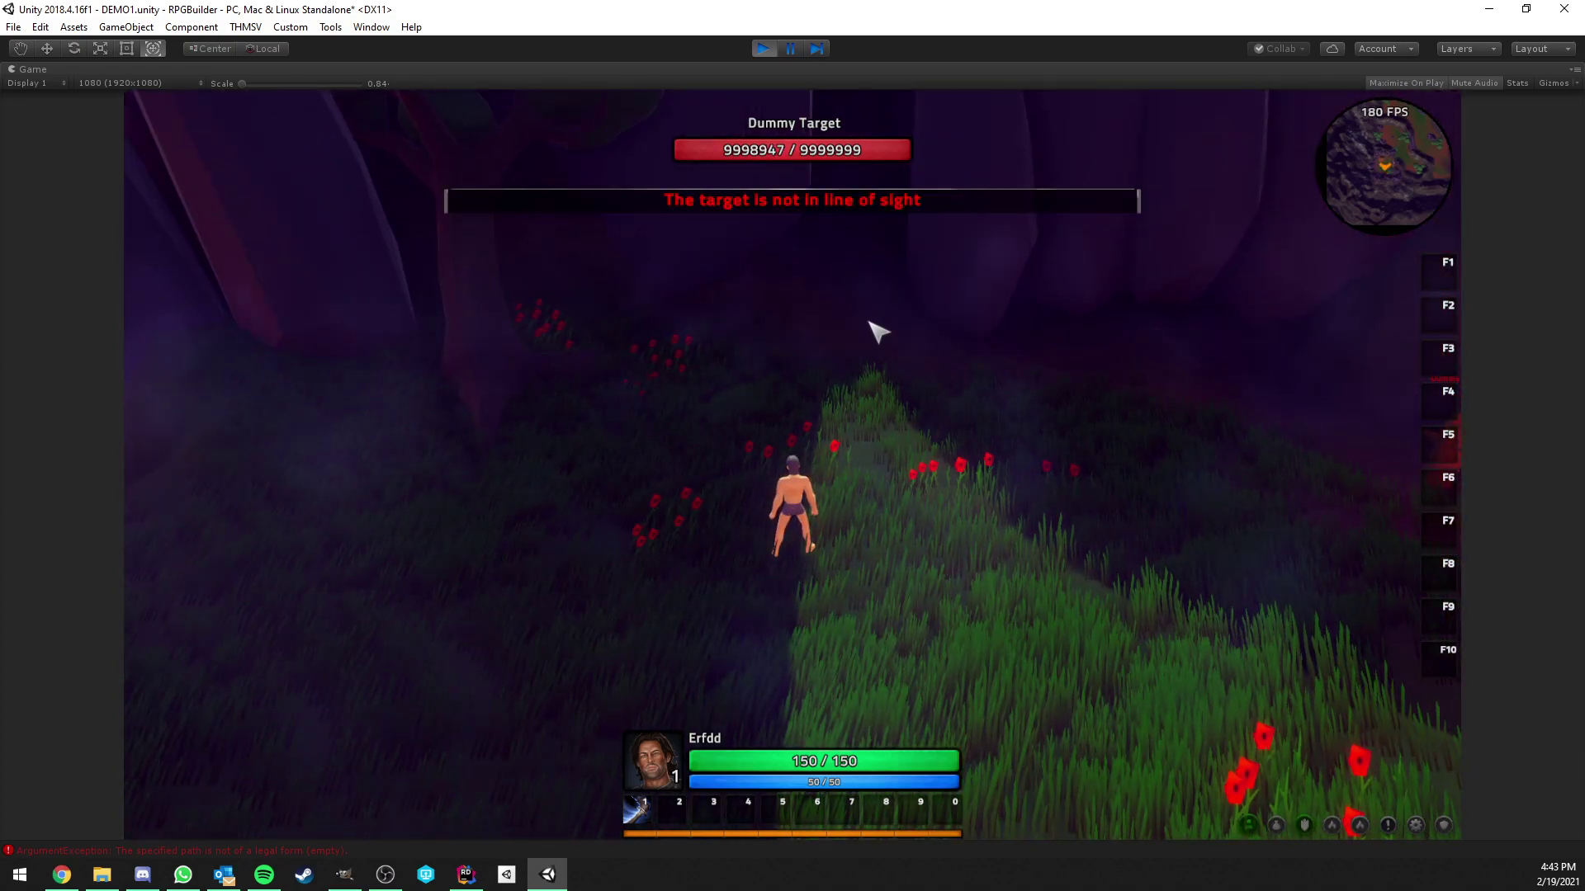
key("1")
Keep triggering the staff auto attack while rotating the character, finishing face-on to the Dummy Target.
mouse_move(616, 257)
right_mouse_down()
mouse_move(641, 238)
mouse_move(817, 238)
right_mouse_up()
right_click_drag(766, 406, 718, 401)
key("1")
mouse_move(842, 433)
right_mouse_down()
mouse_move(709, 443)
mouse_move(933, 444)
right_mouse_up()
key("1")
key("1")
key("1")
key("1")
key("1")
right_click_drag(726, 428, 714, 435)
key("1")
key("1")
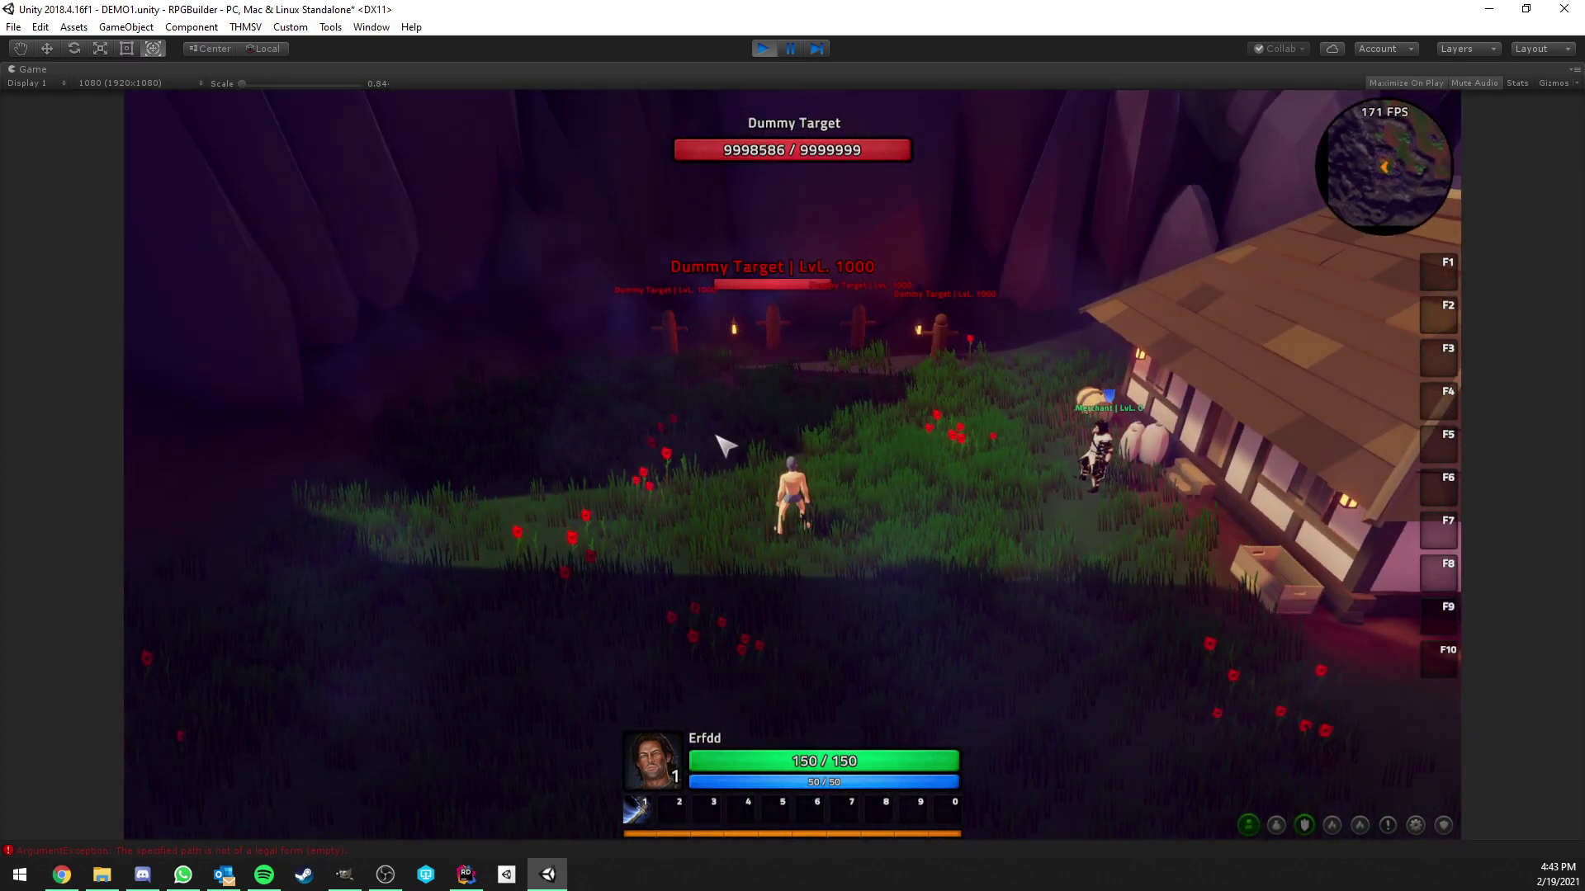
key("1")
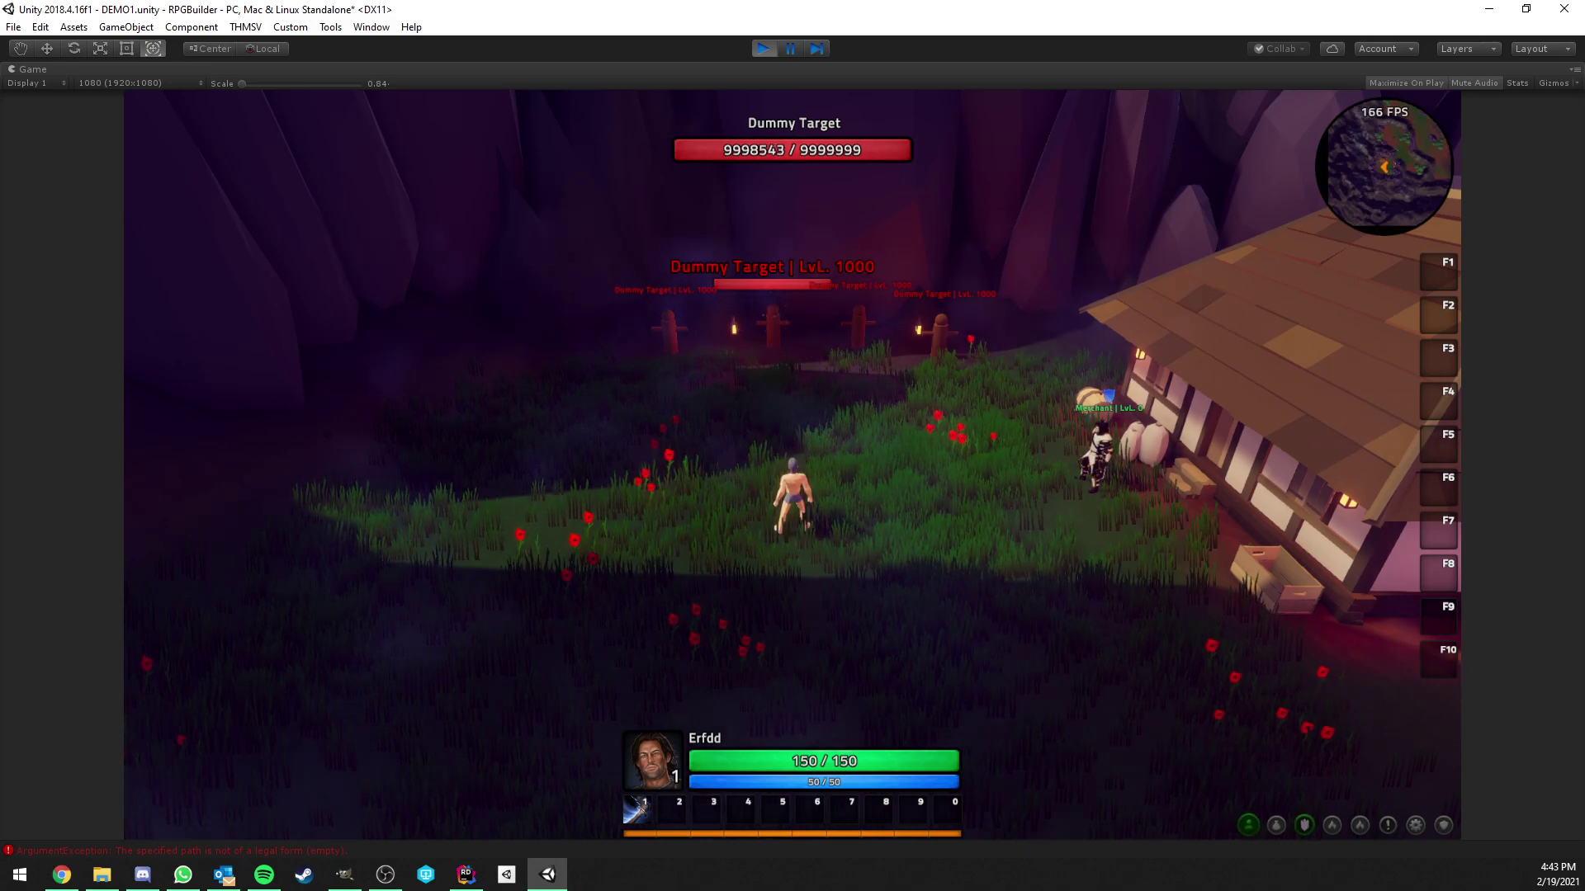
Review the Basic Axe's Attack Speed, Min DMG and Max DMG in the RPG Builder item settings, and close the editor.
left_click_drag(0, 269, 802, 200)
left_click(355, 248)
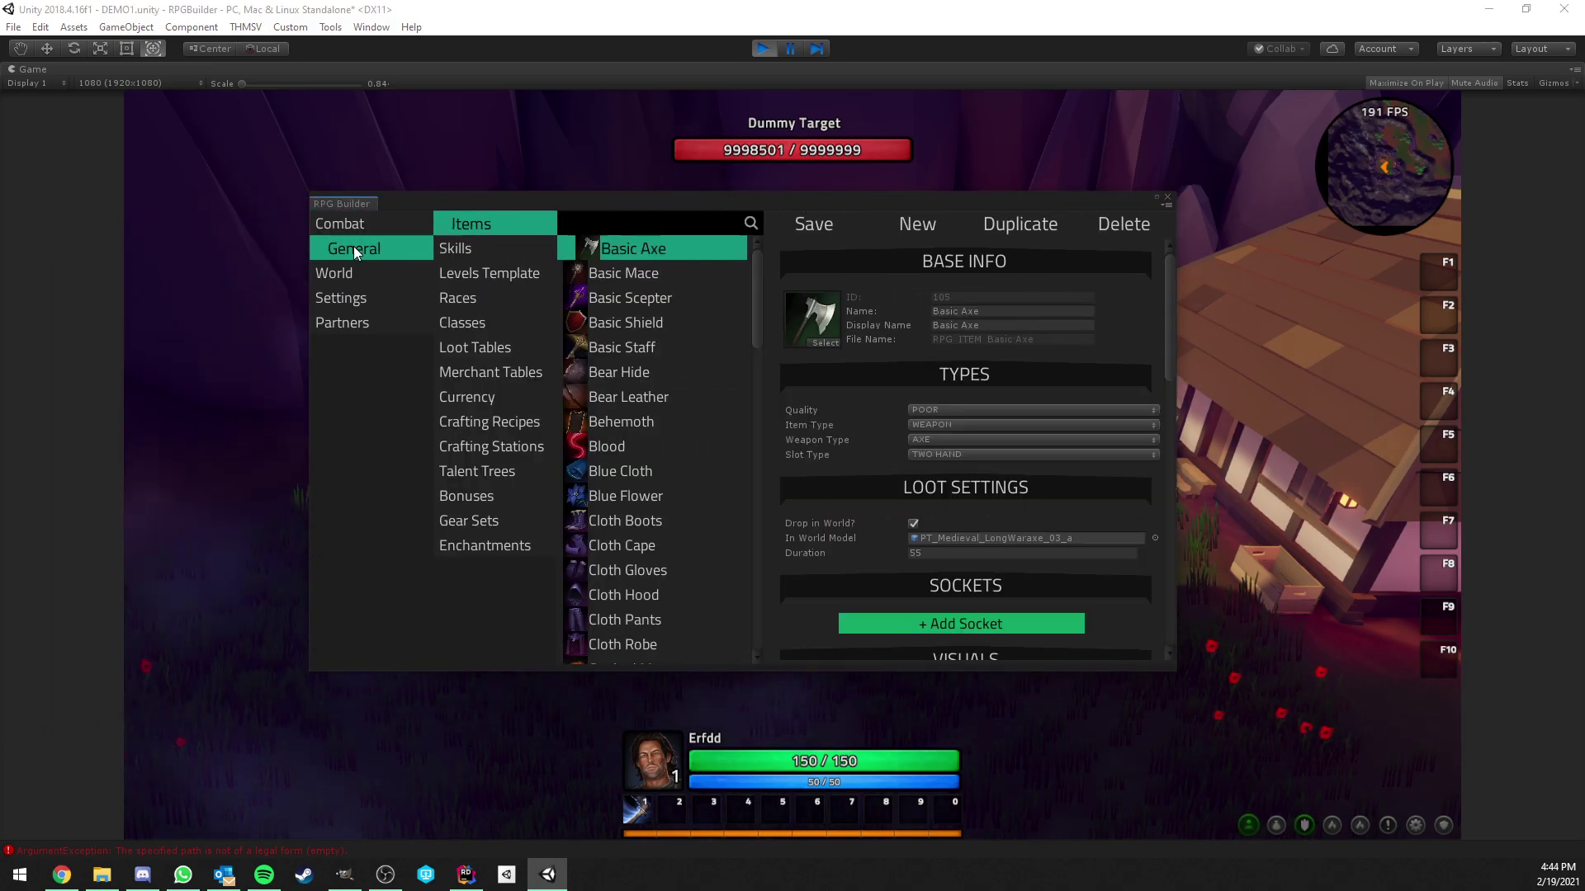
scroll(927, 459, "down", 5)
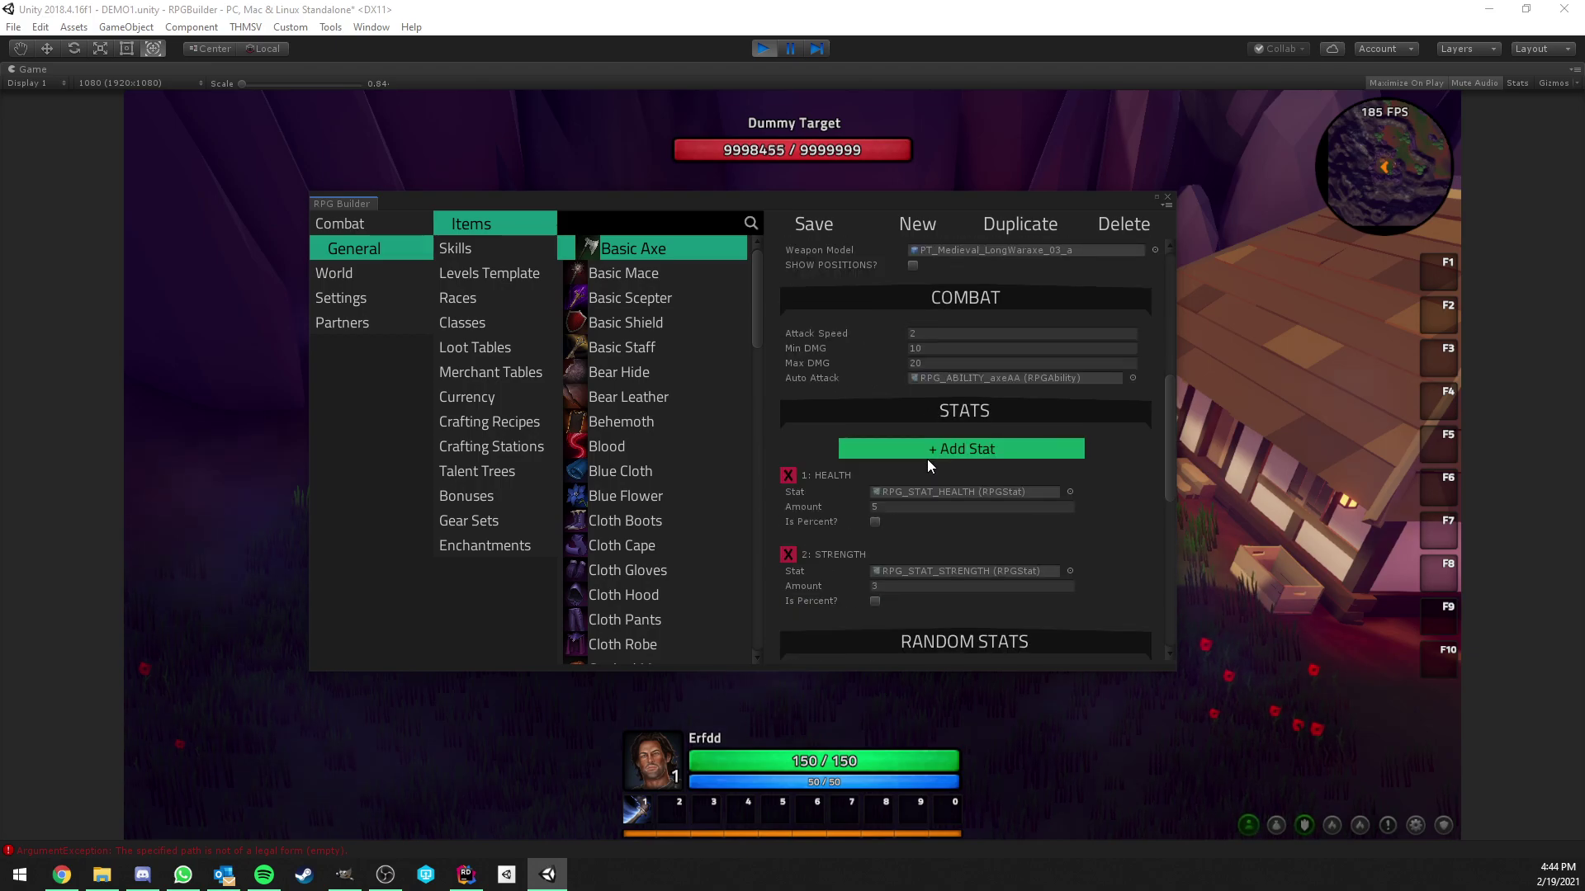
left_click(928, 333)
left_click(941, 349)
left_click(940, 363)
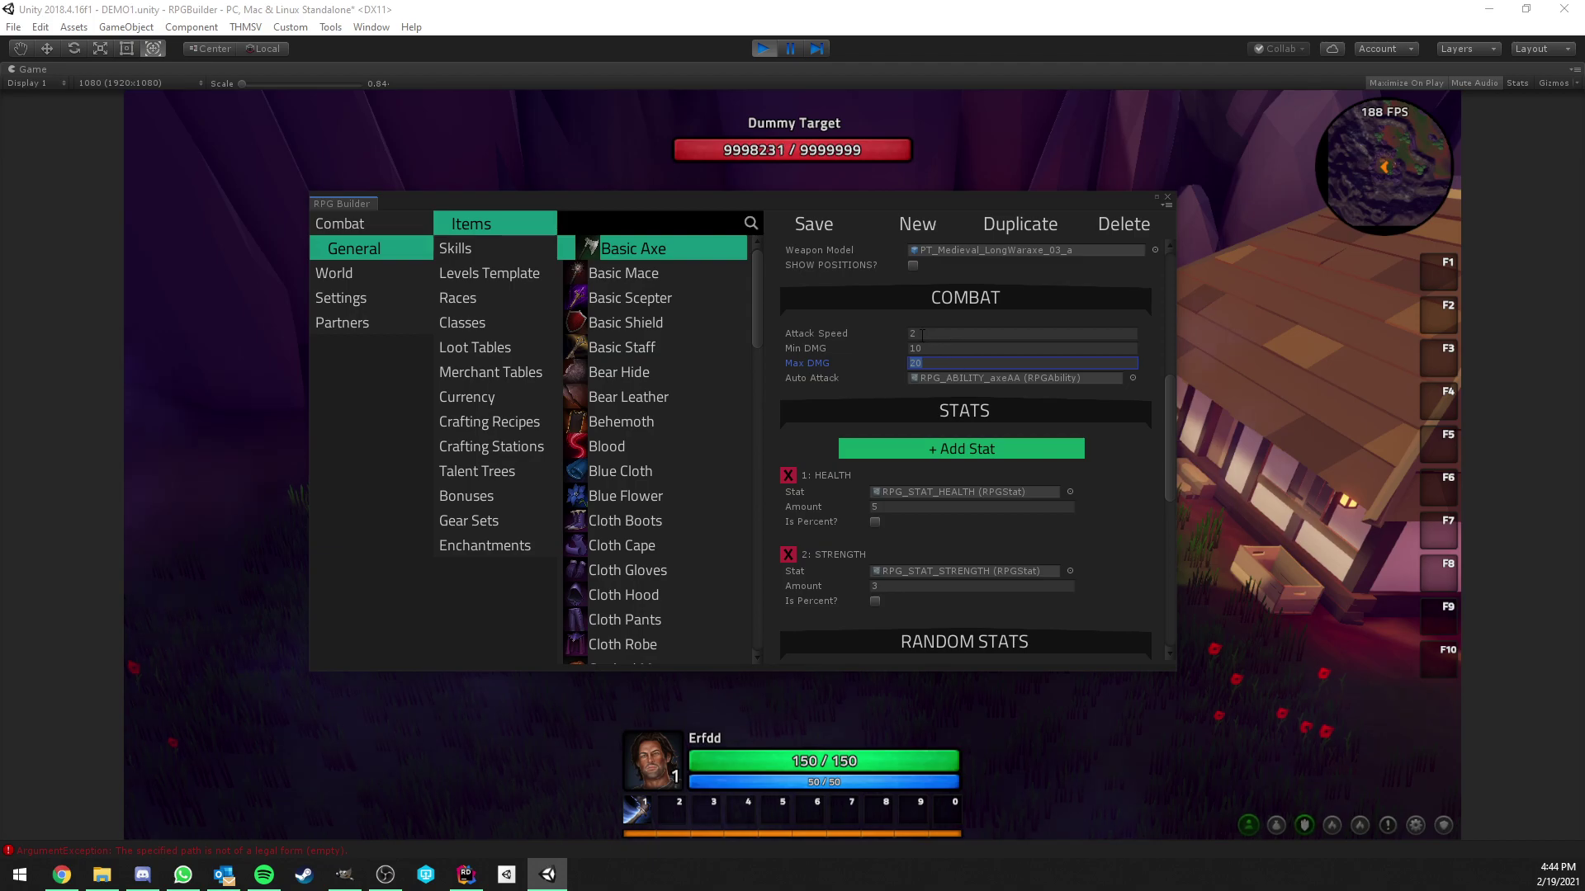
left_click(953, 333)
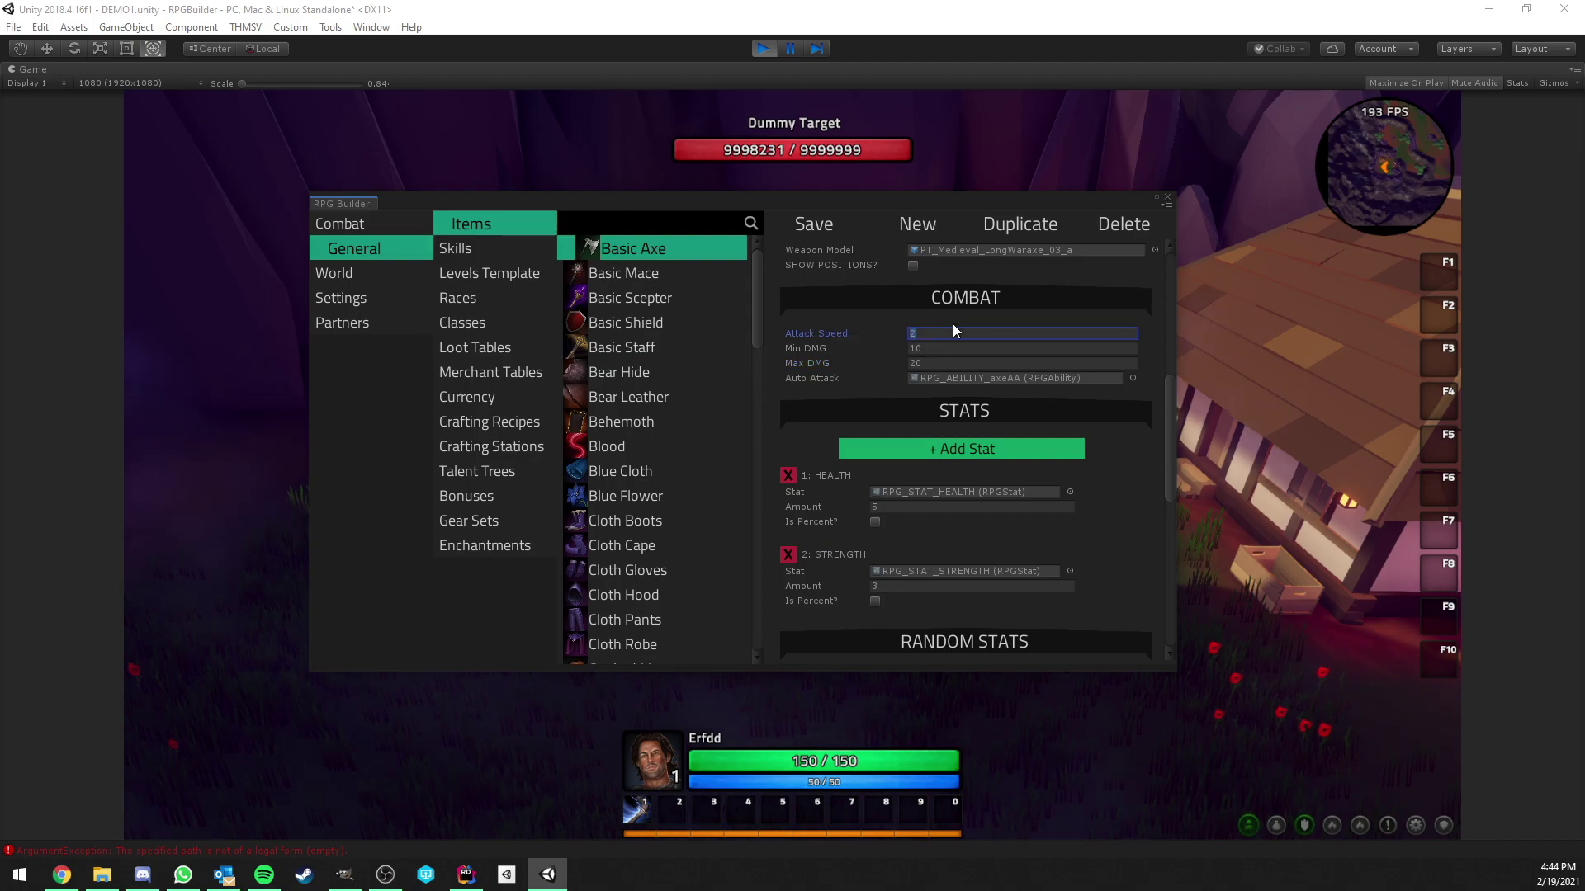
left_click(1168, 198)
Inspect the Leather Gloves in the inventory and equip them while the staff keeps attacking the dummy.
key("i")
mouse_move(1015, 402)
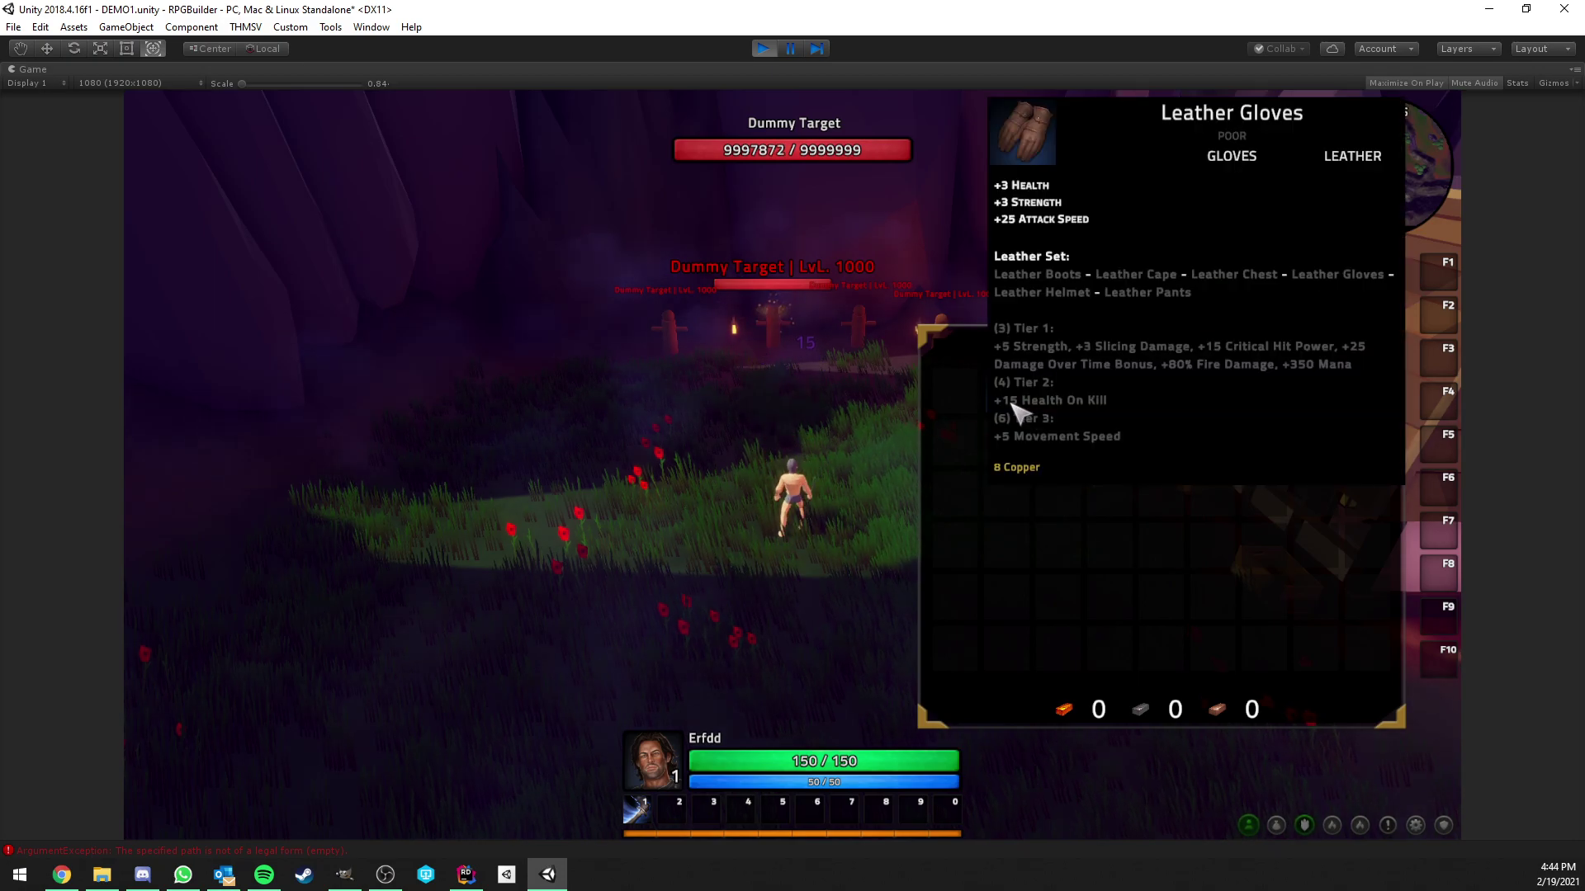
key("1")
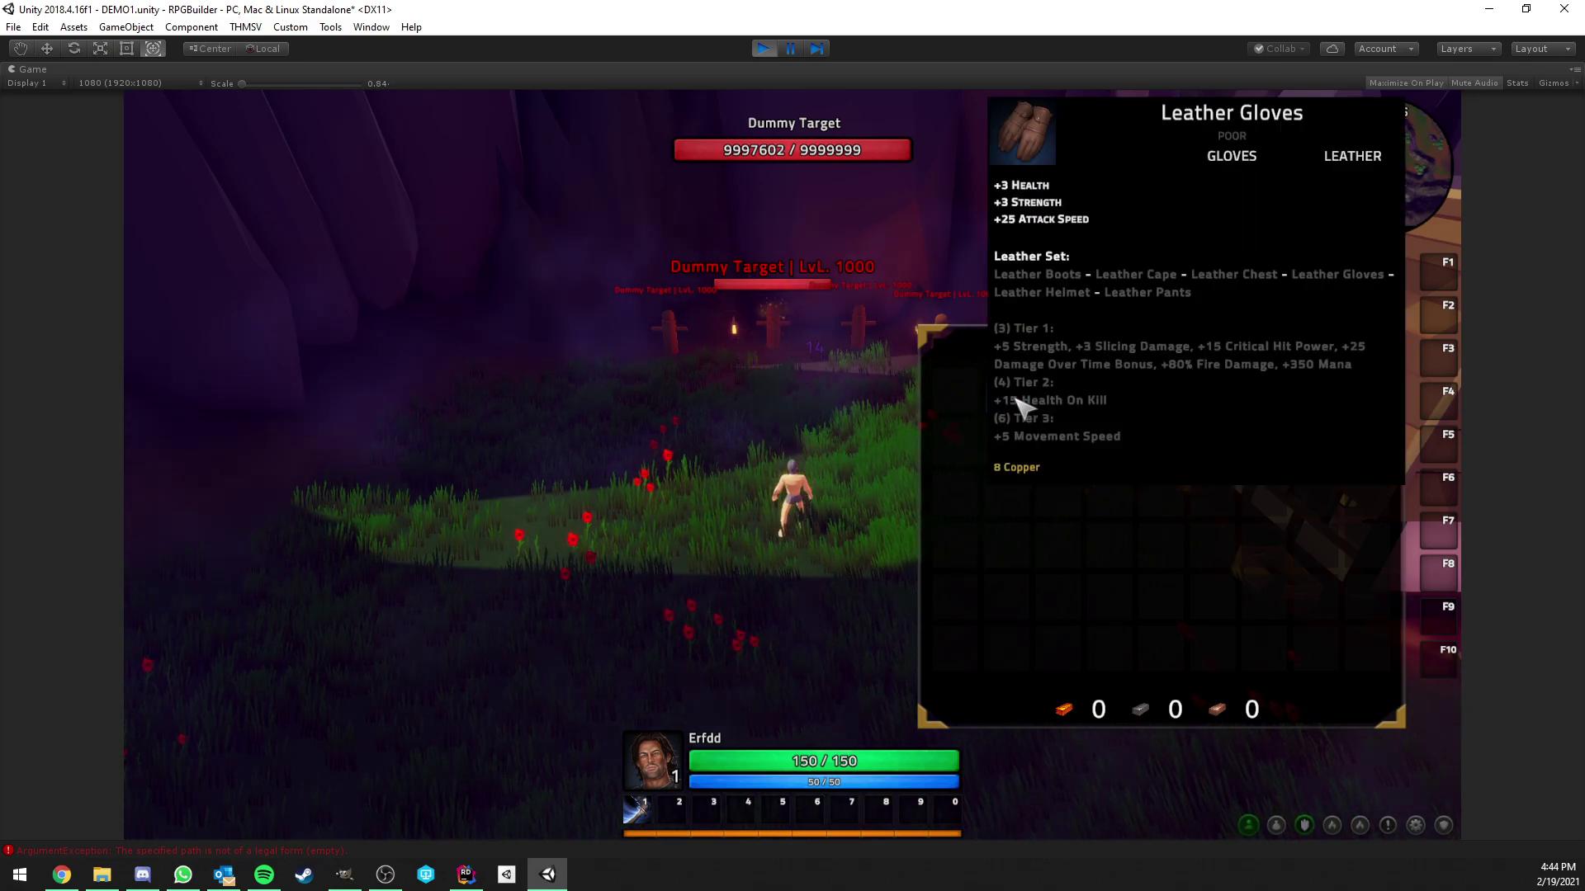
right_click(1020, 406)
right_click_drag(855, 444, 841, 444)
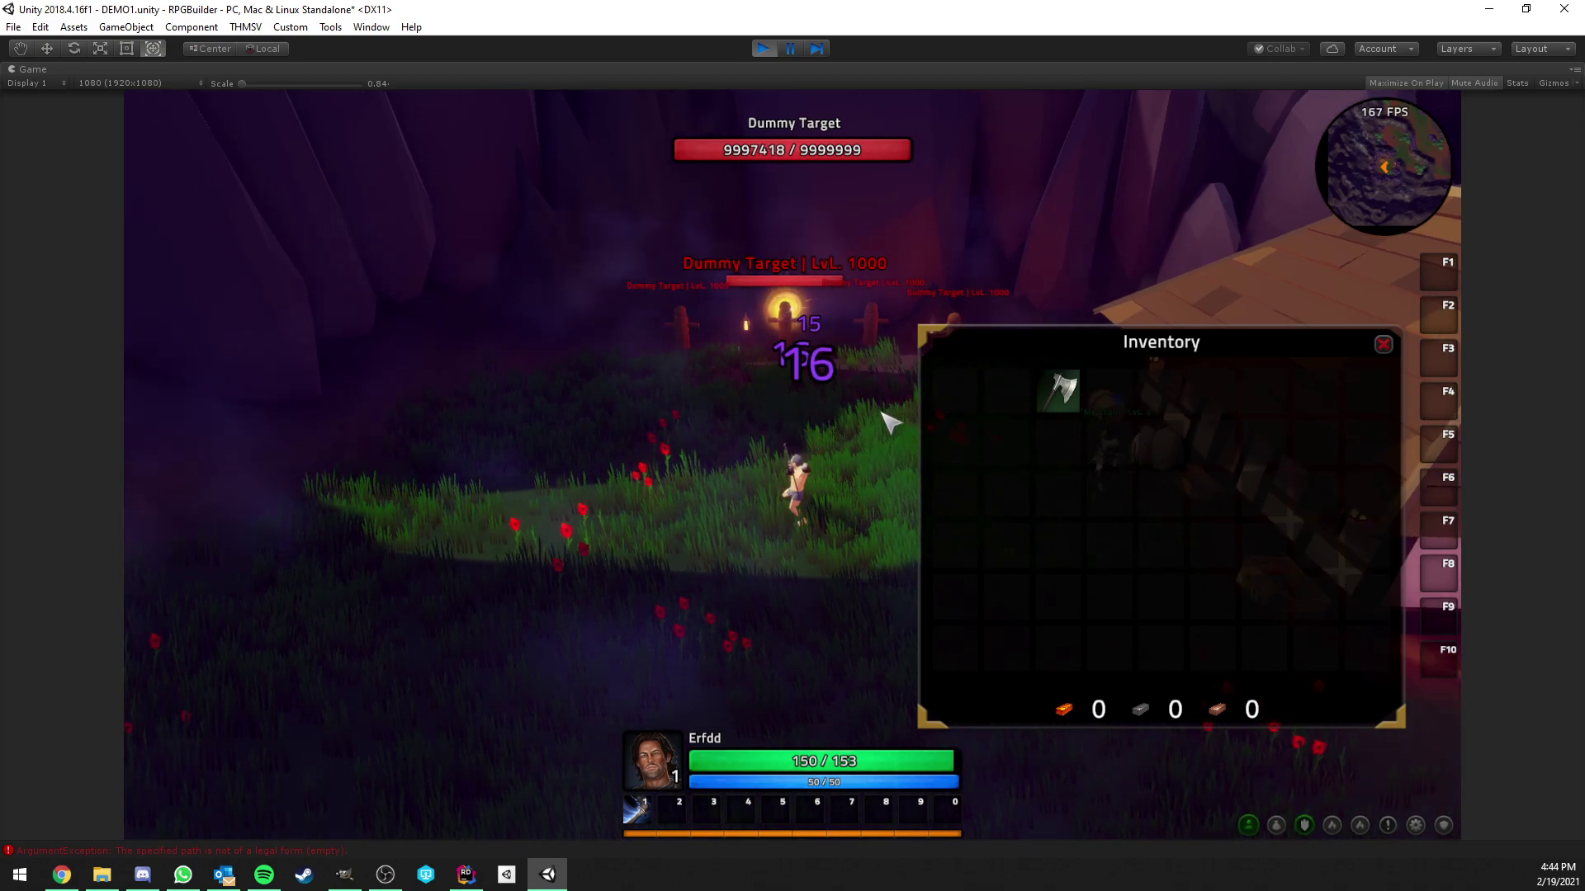
Equip the axe from the inventory, try the first ability on the dummy, and close the inventory.
right_click(1058, 390)
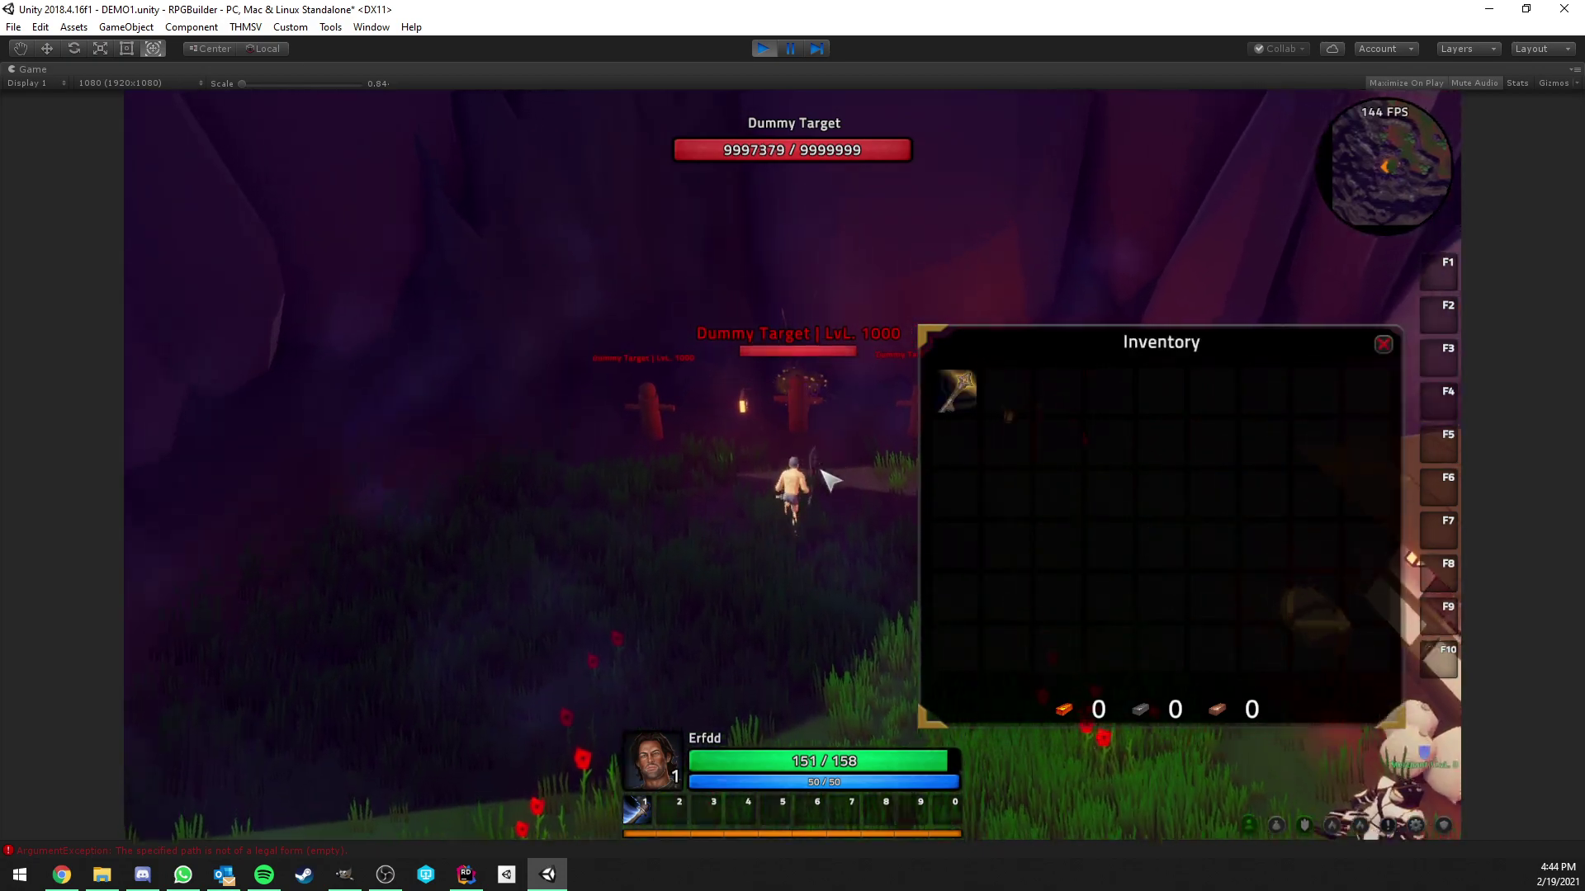
key("d")
key("1")
left_click(1384, 344)
key("a")
right_click_drag(990, 453, 908, 487)
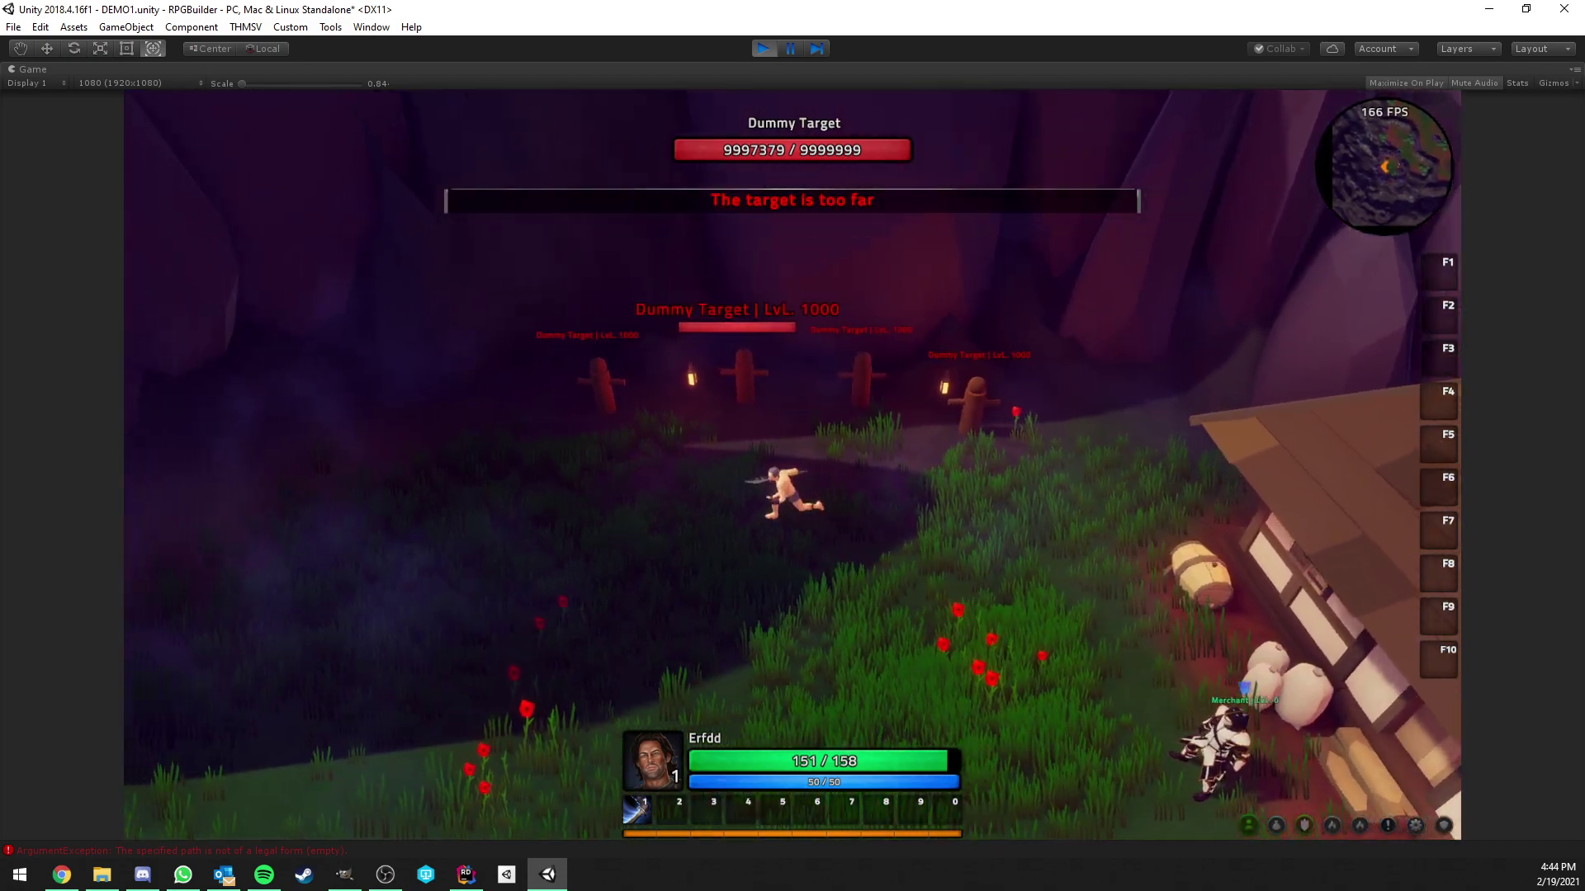
Run up to the Dummy Target, attack it with the axe at close range, and back away to test the range.
key("w")
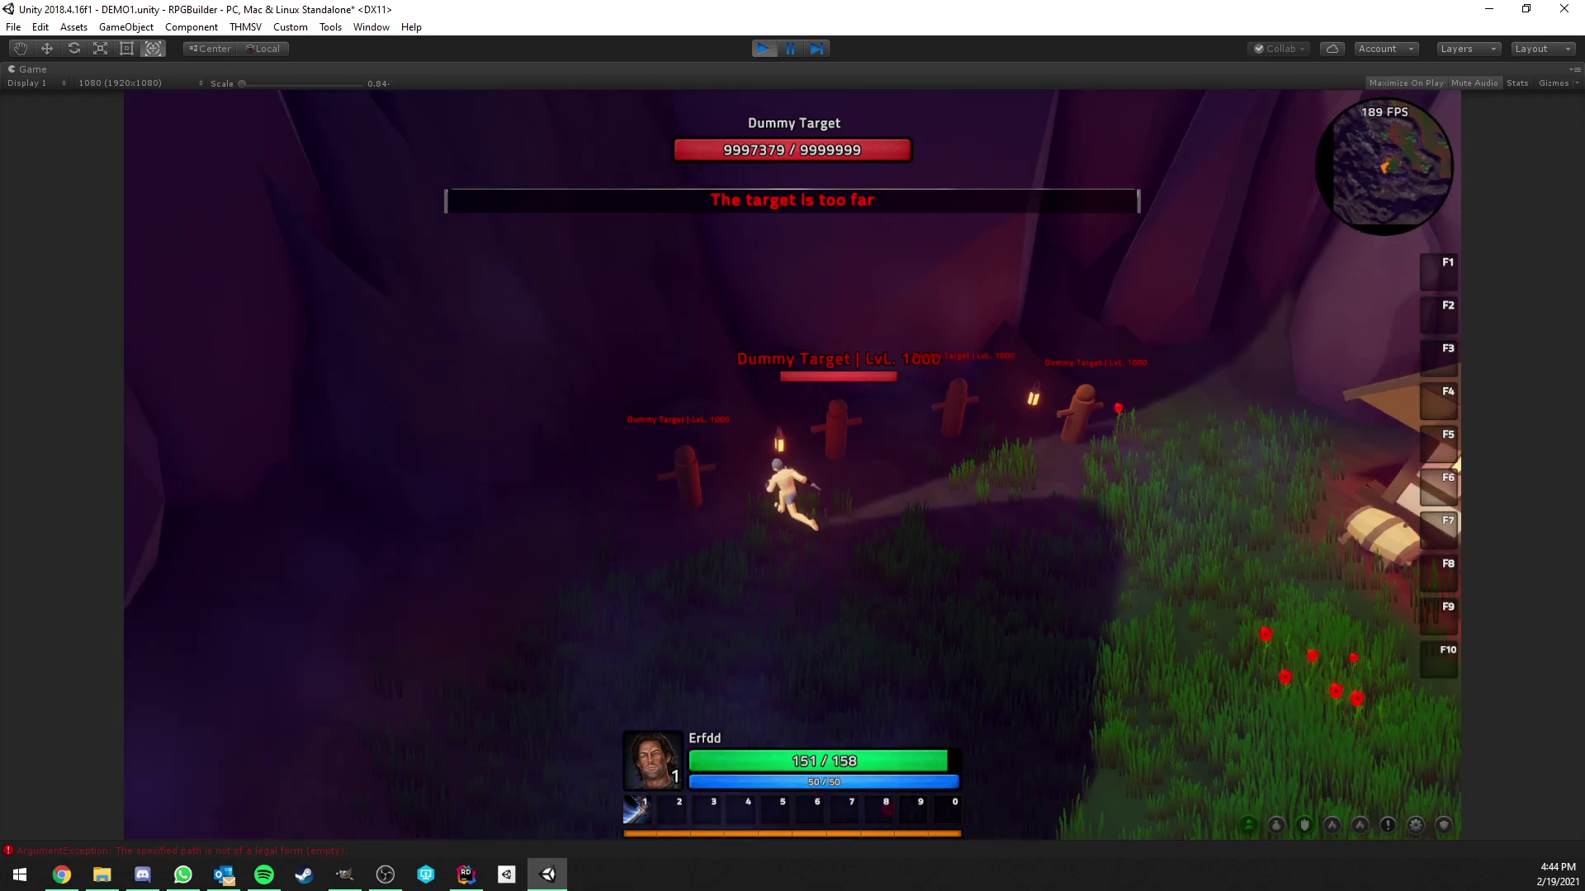
key("1")
key("1")
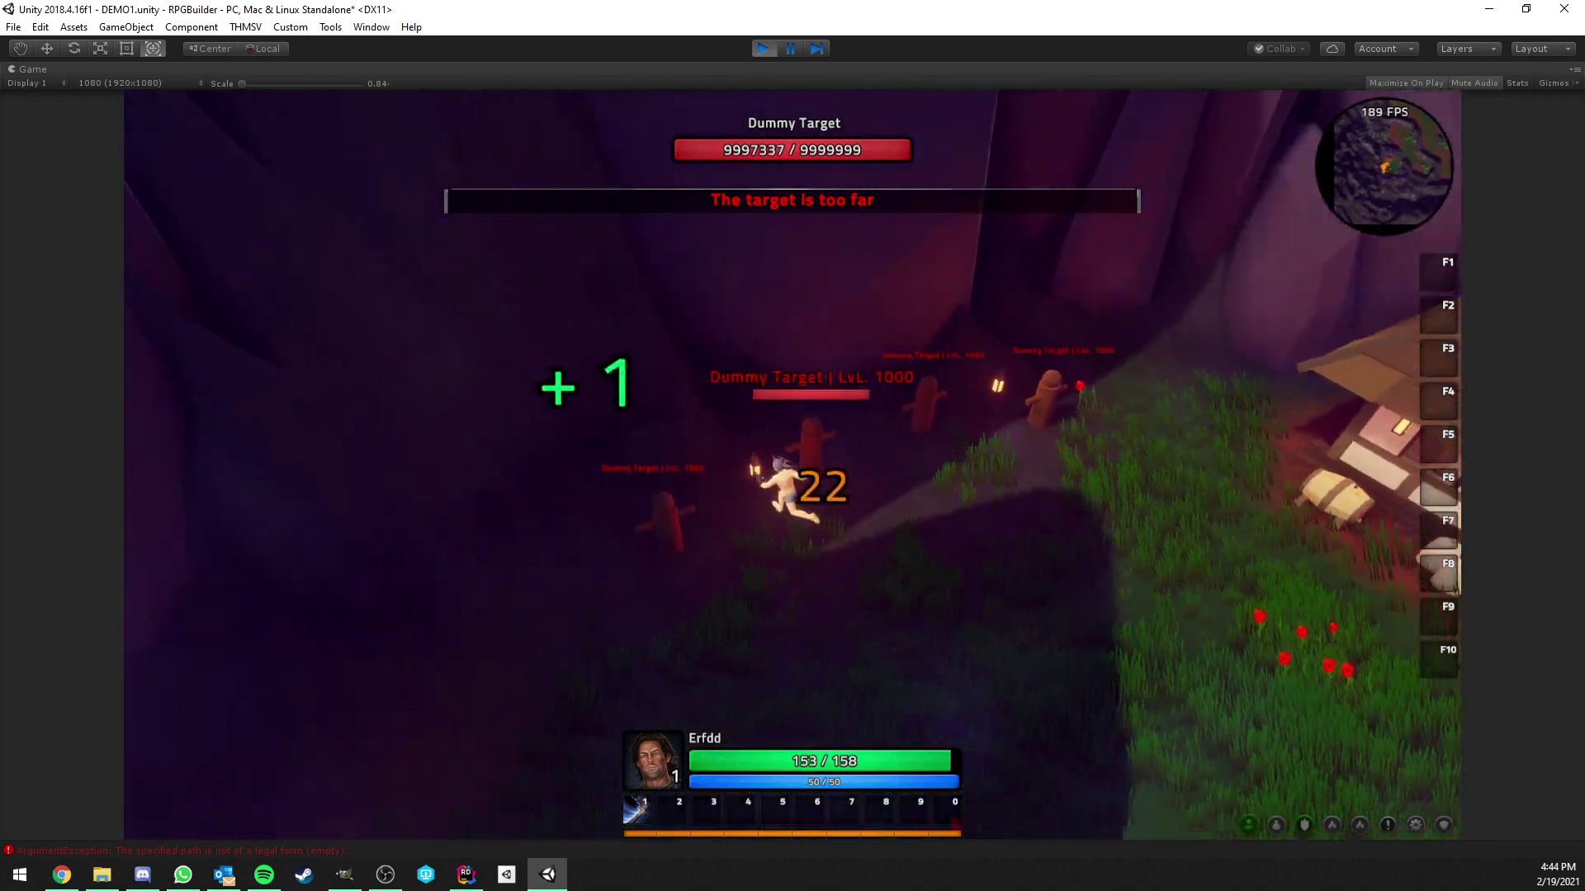
key("a")
key("d")
key("1")
key("a")
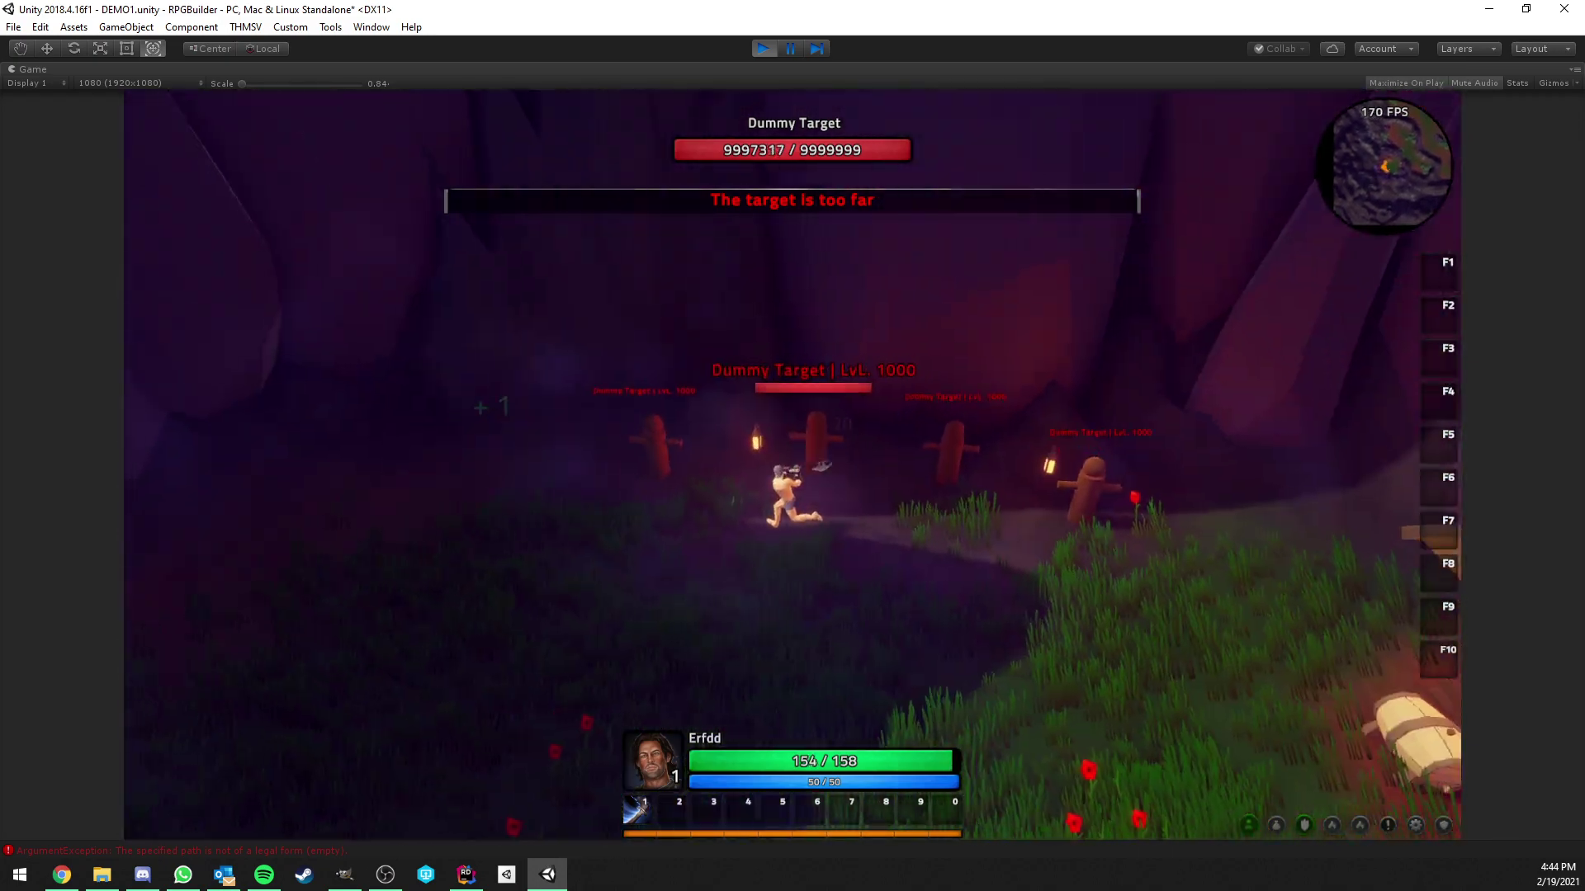
key("w")
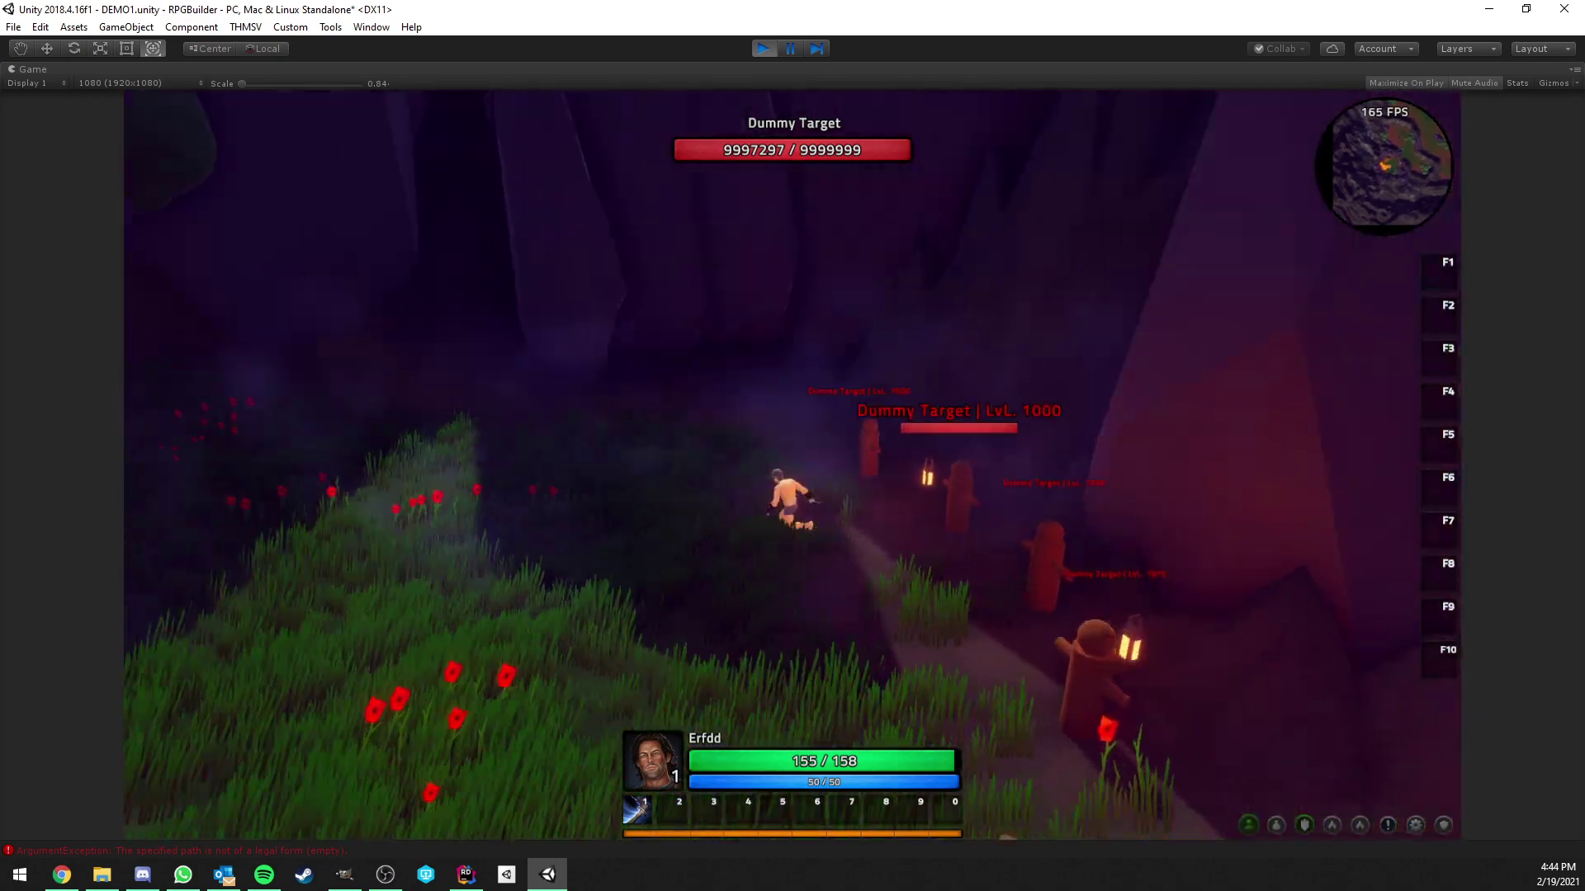
key("1")
key("w")
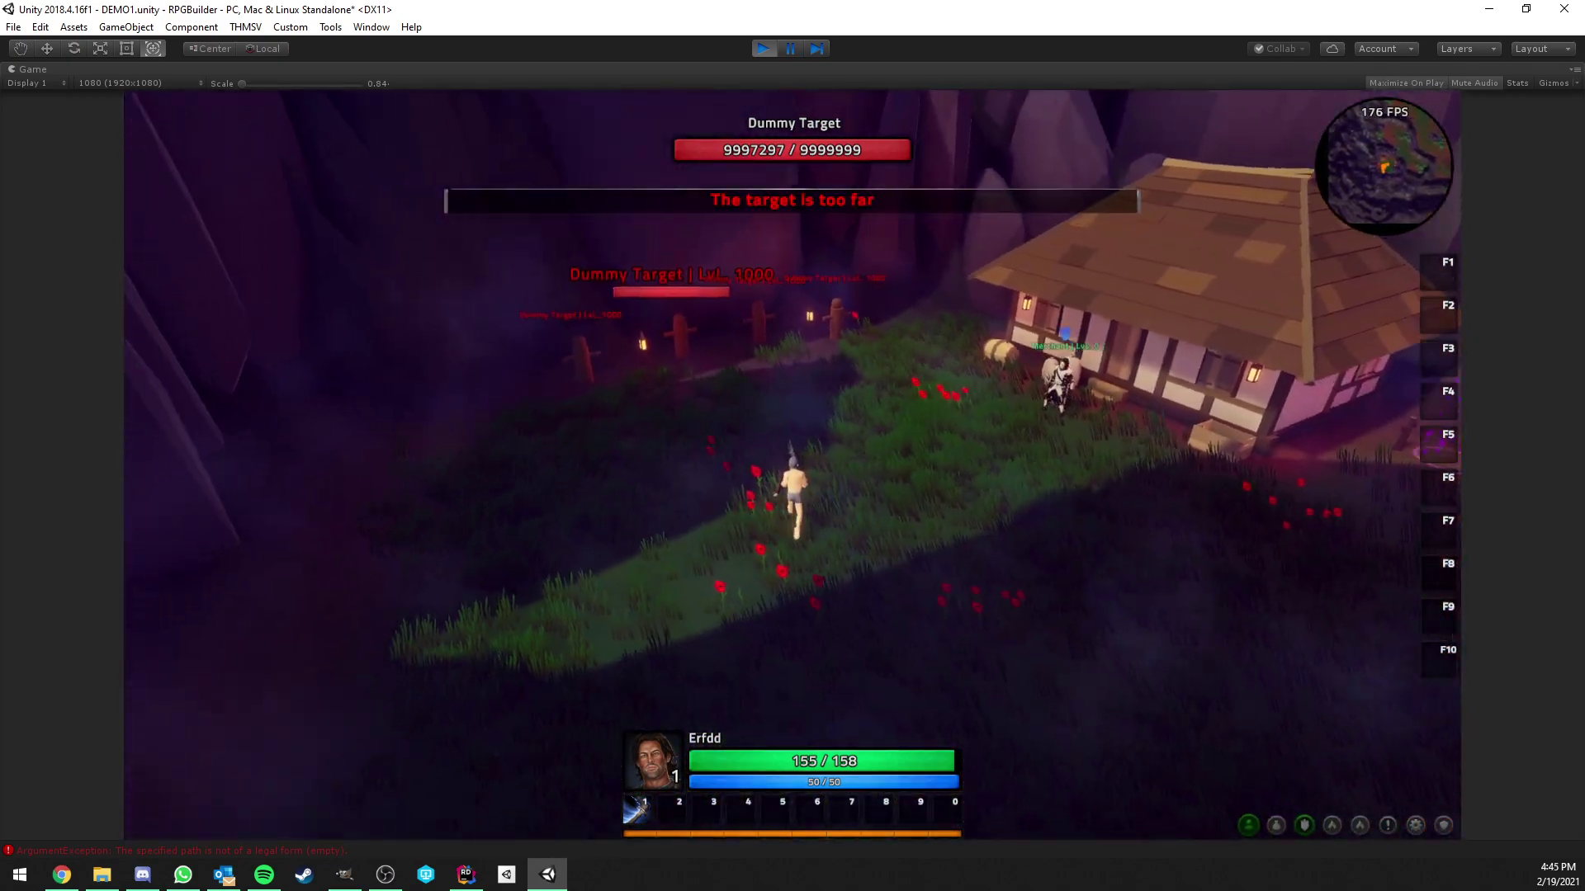
Select a different dummy in the row as the target.
right_click_drag(929, 410, 898, 410)
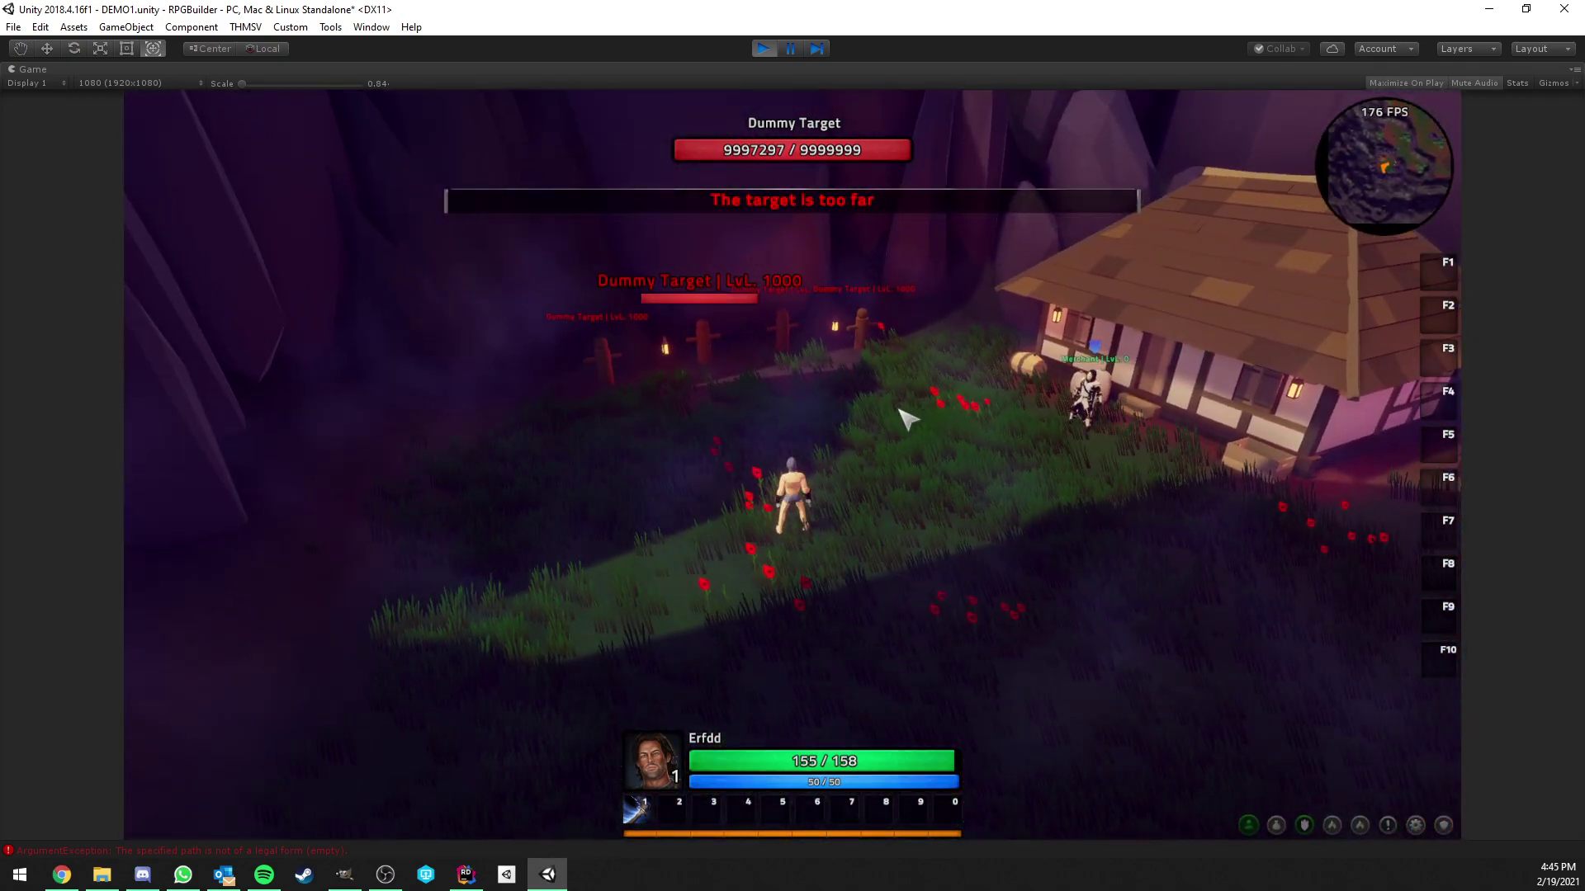
left_click(797, 345)
right_click_drag(797, 345, 893, 350)
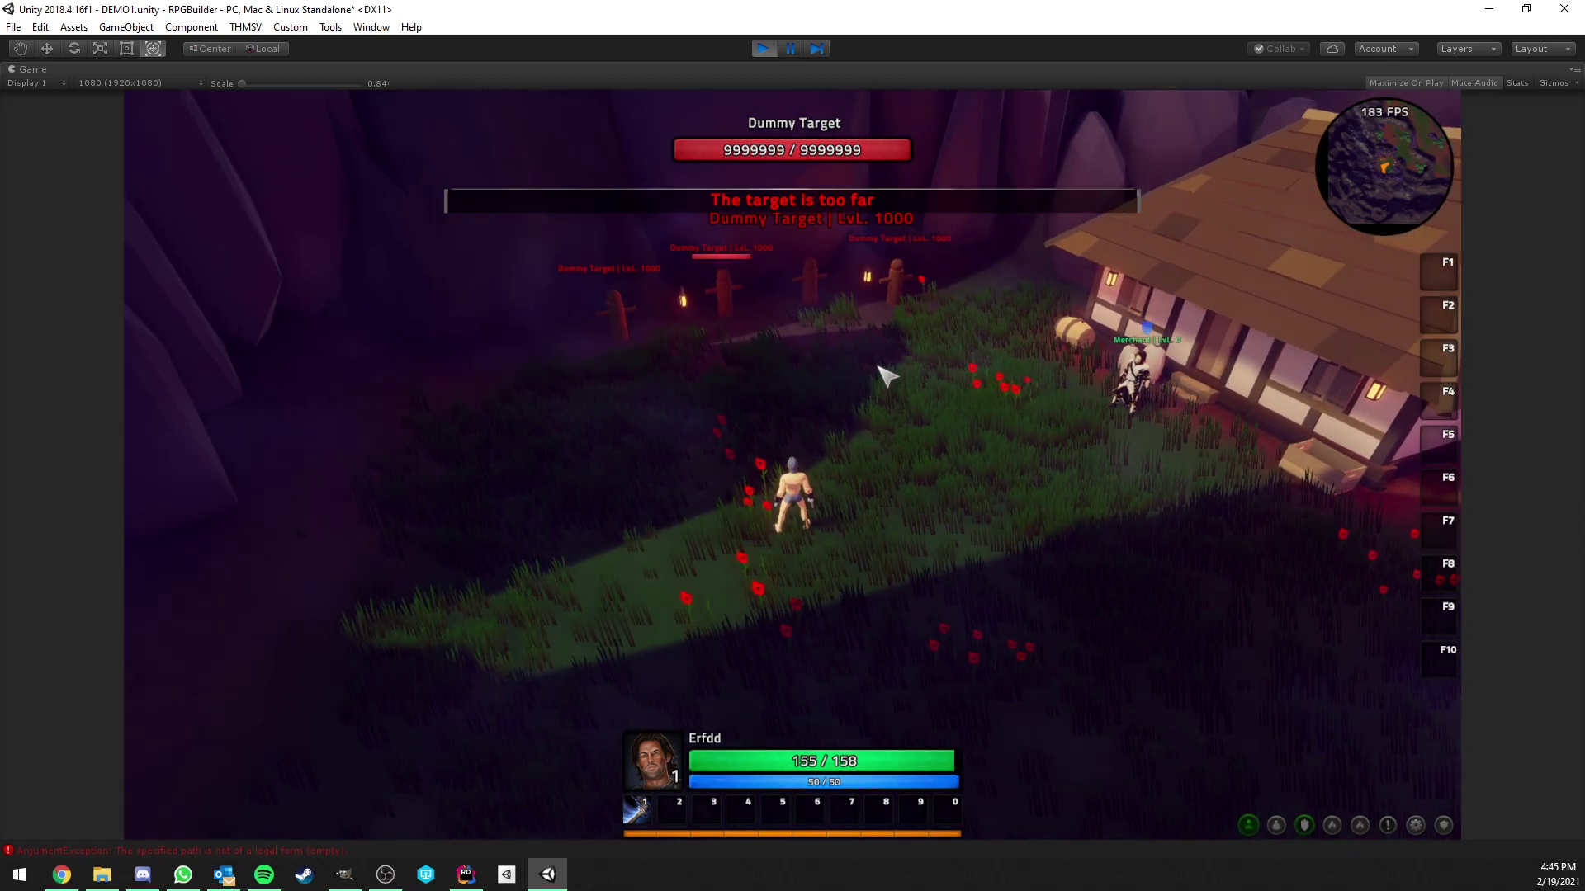